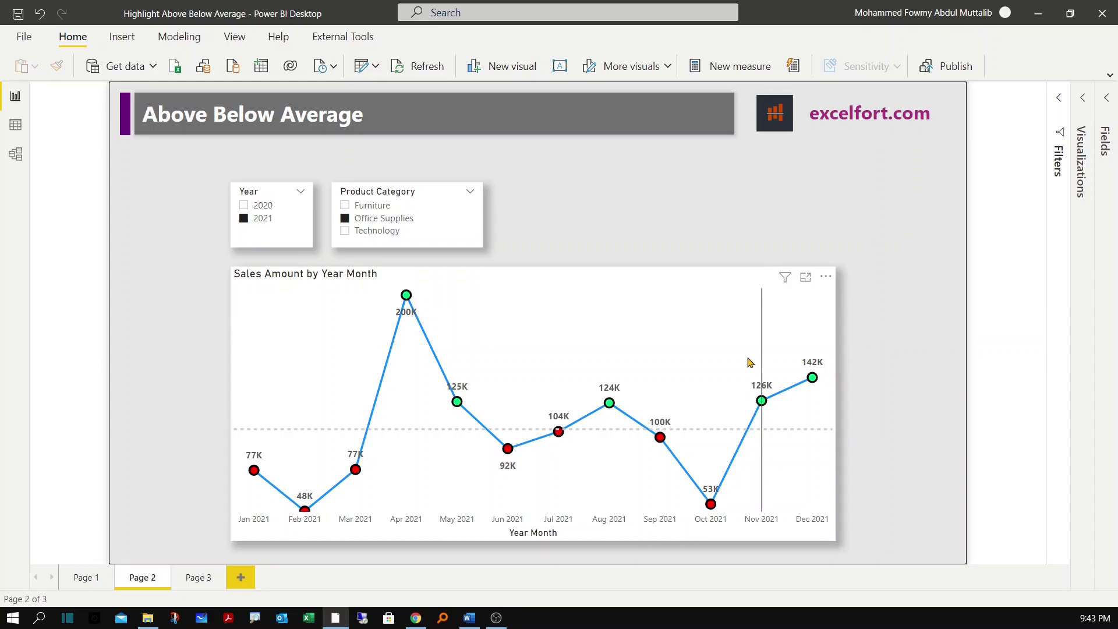
Step: Expand the Sales Amount and Dynamic Average Sales chart down one hierarchy level at a time, twice
mouse_move(697, 376)
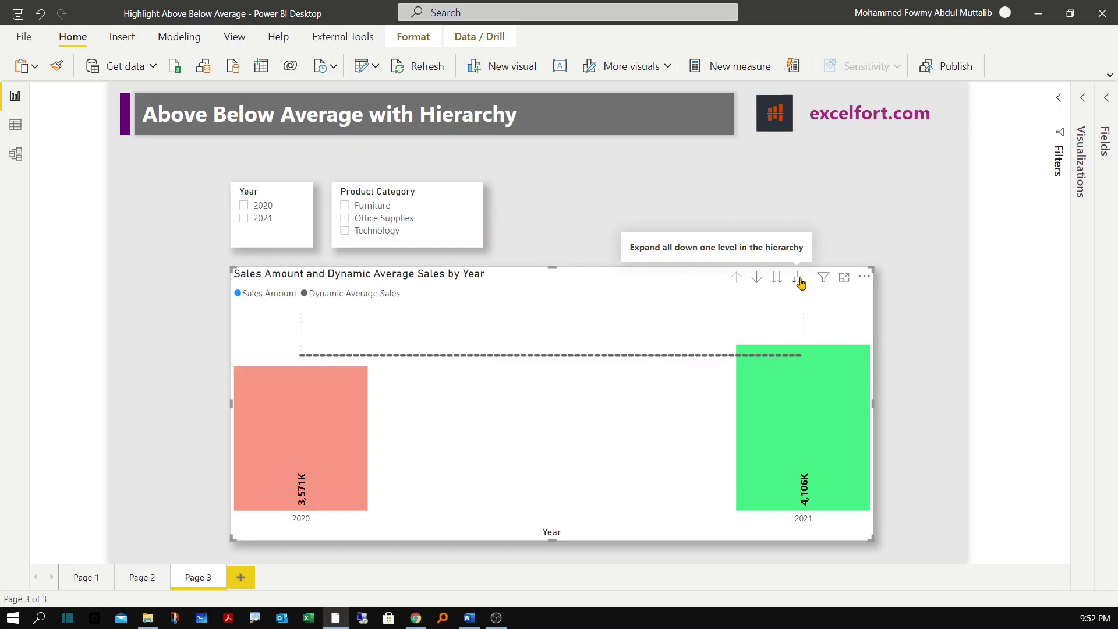
left_click(798, 280)
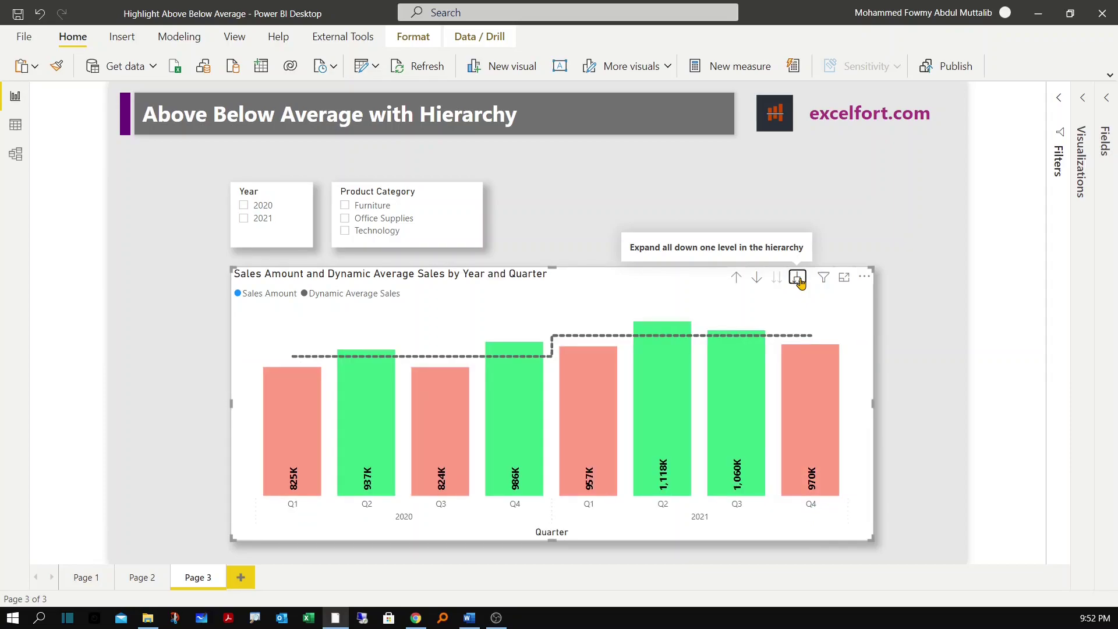
left_click(798, 280)
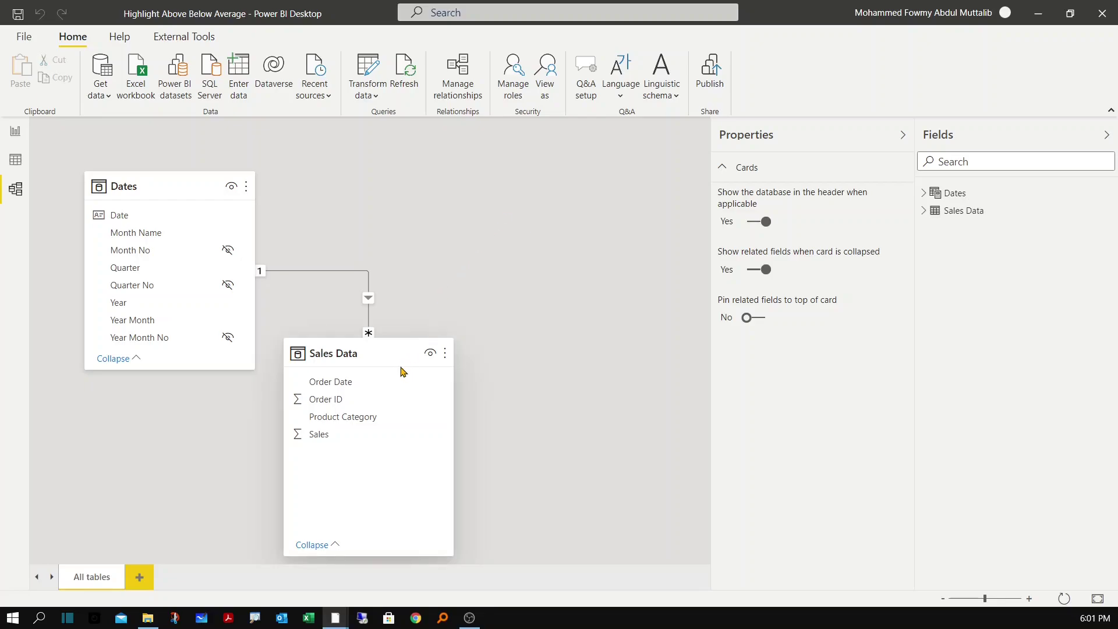
Step: Review the rows of the Sales Data table and then the Dates table in the data view
left_click(15, 160)
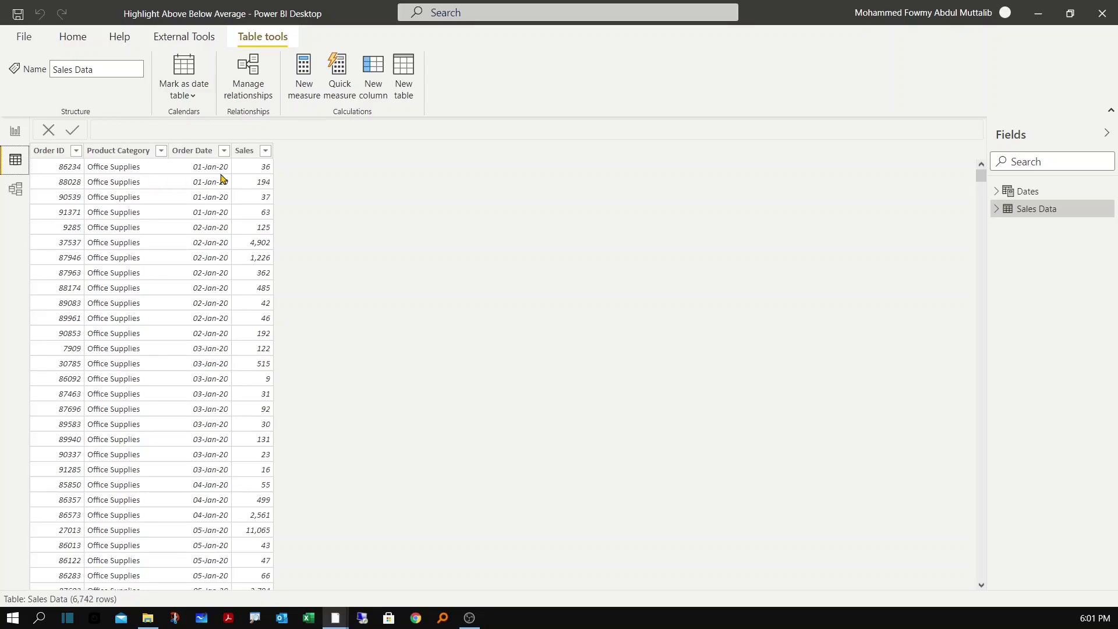
left_click(1028, 197)
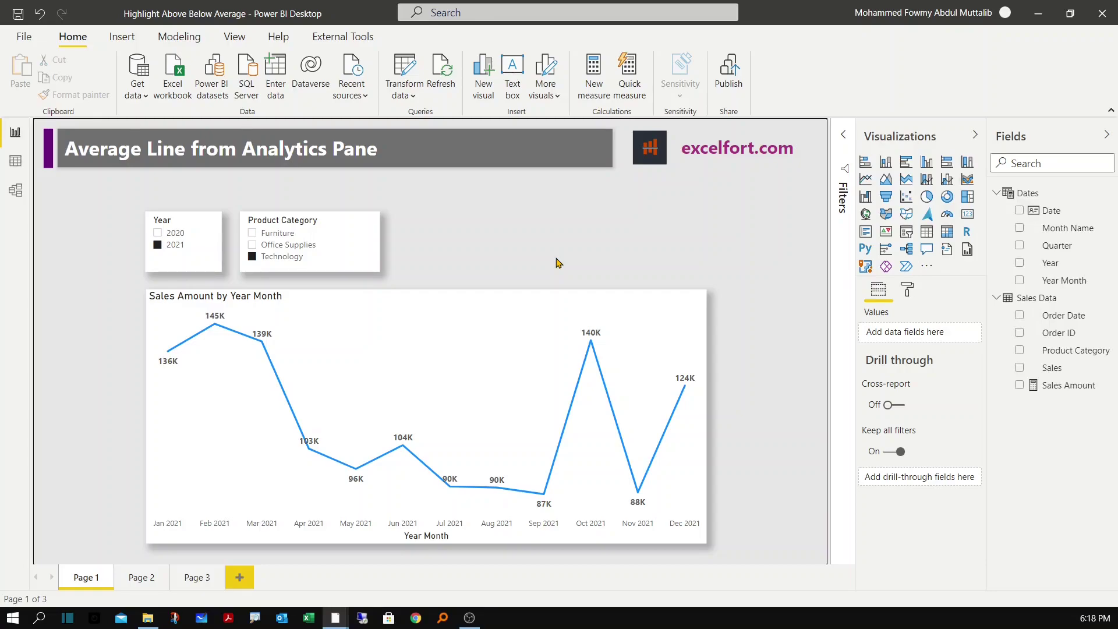
Step: Add an average line to the Sales Amount by Year Month line chart
left_click(569, 301)
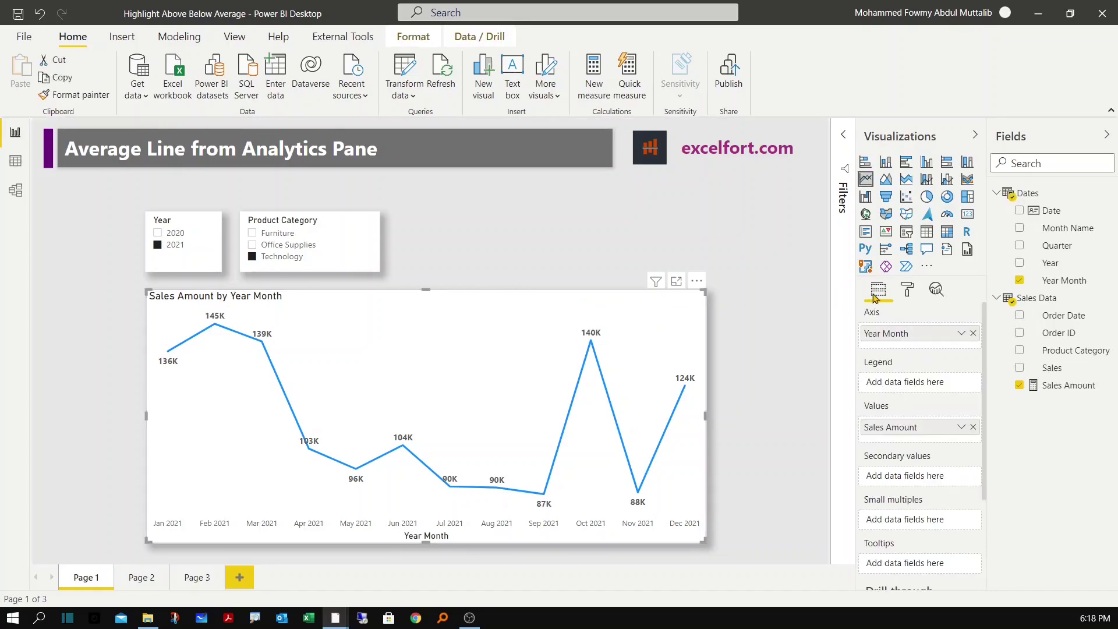
left_click(935, 291)
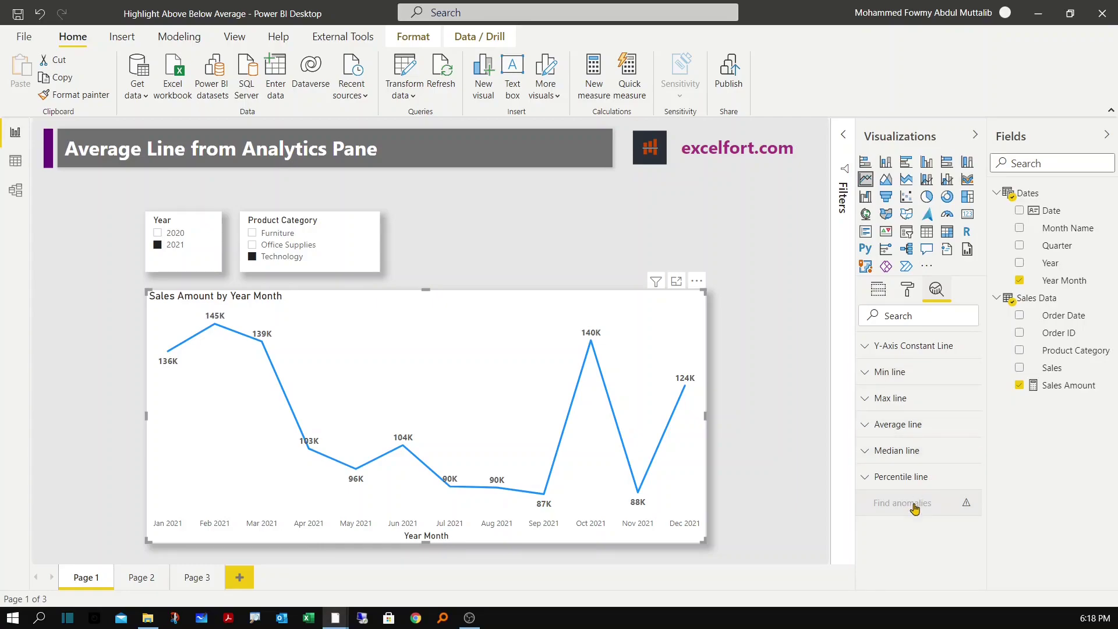
left_click(912, 429)
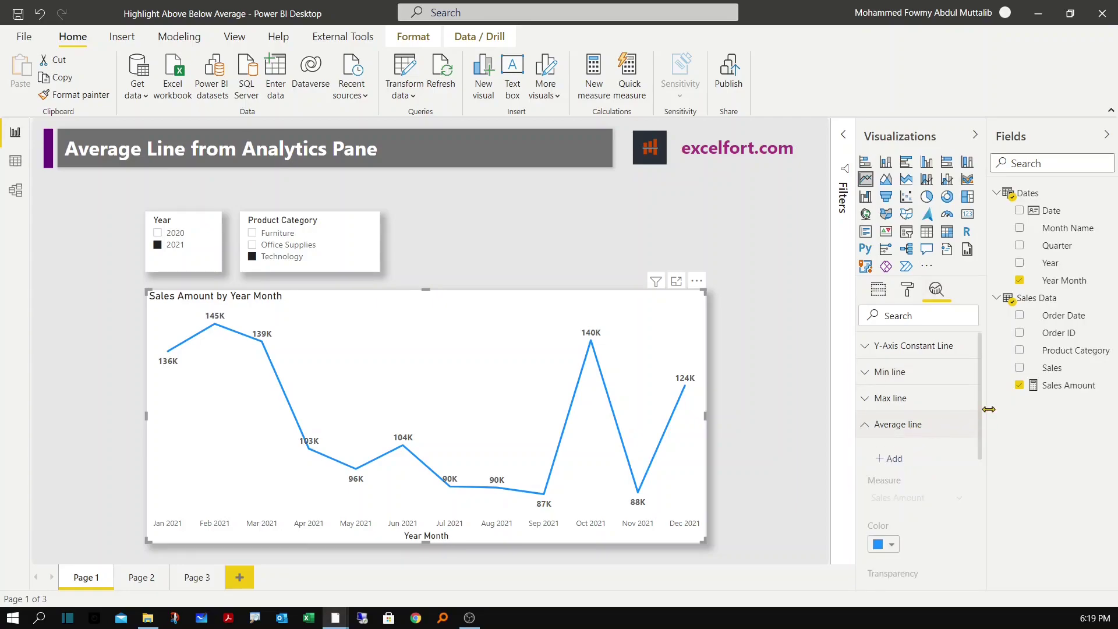
left_click_drag(984, 390, 973, 438)
scroll(972, 438, "up", 5)
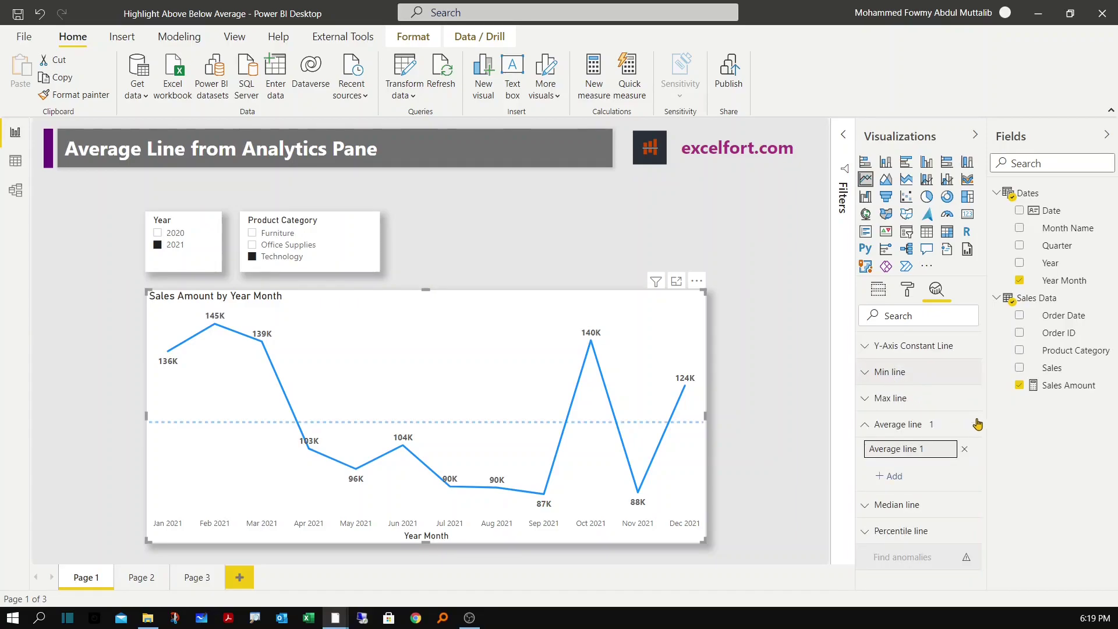
Step: Rename the chart's average line as Average
left_click(938, 447)
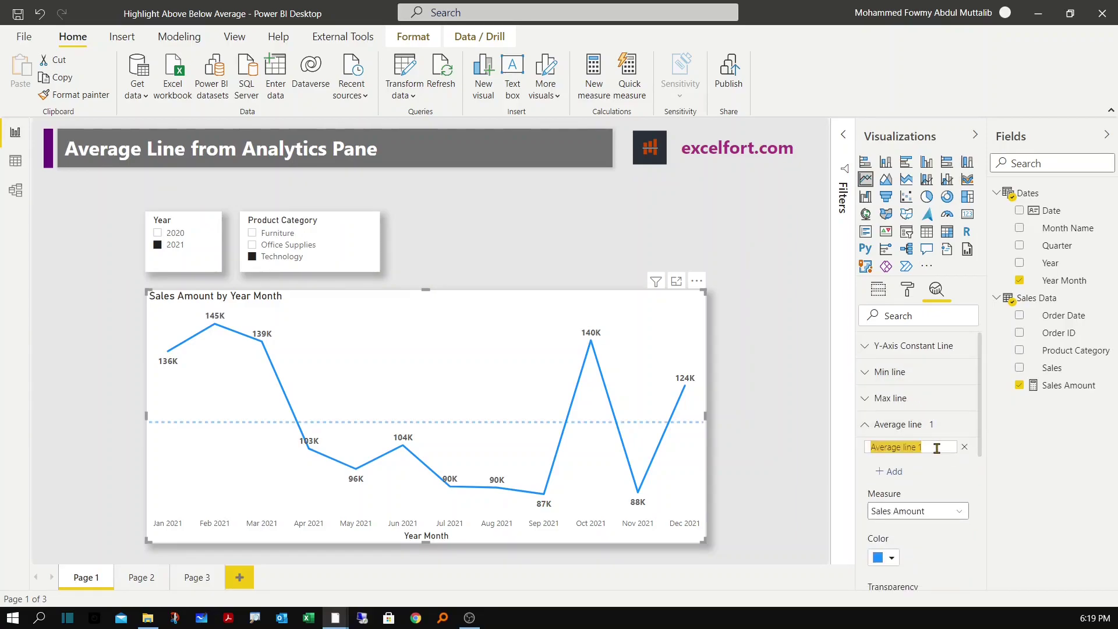
key("BackSpace")
key("BackSpace")
key("BackSpace")
key("BackSpace")
key("BackSpace")
key("BackSpace")
key("BackSpace")
key("Return")
Step: Turn on the average line's data label and set its text to Name and value
scroll(983, 414, "down", 1)
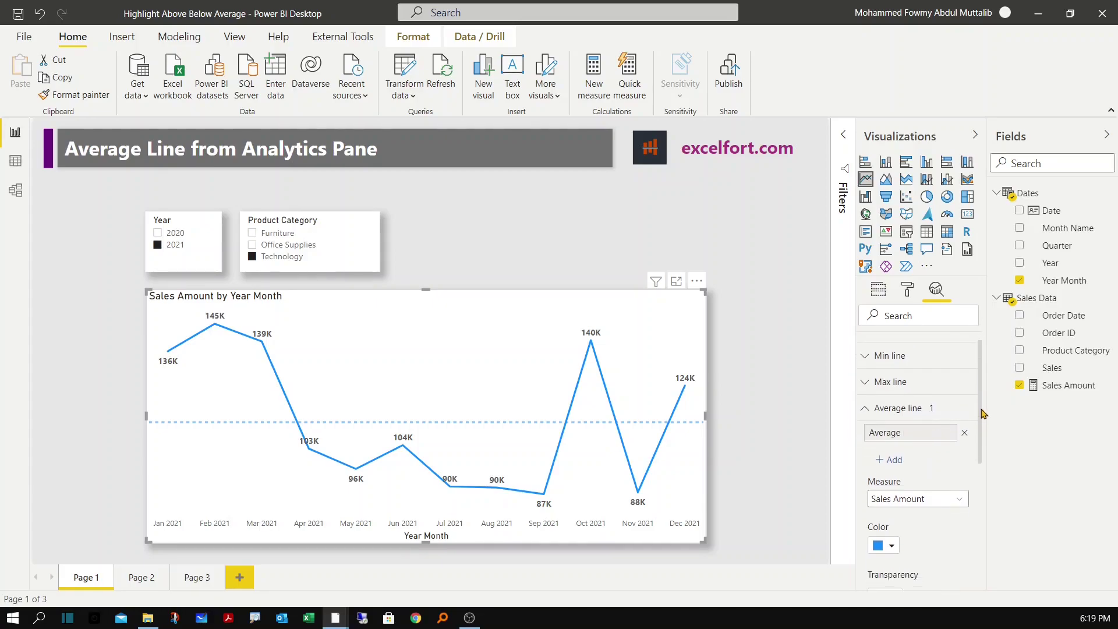
scroll(908, 478, "down", 5)
left_click(907, 476)
scroll(955, 495, "down", 3)
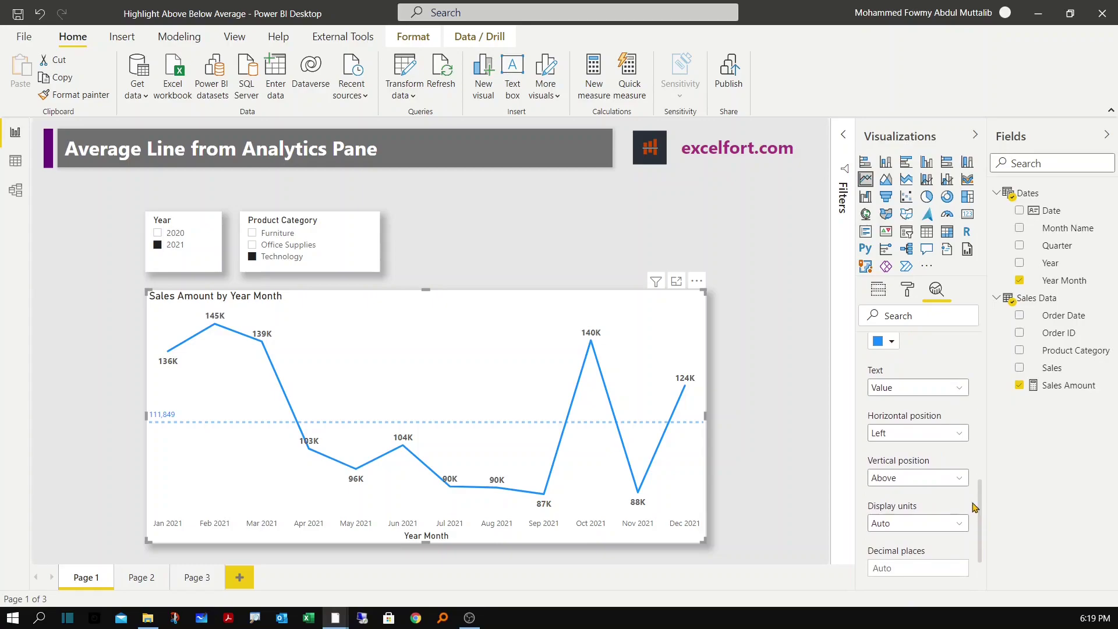
left_click(930, 391)
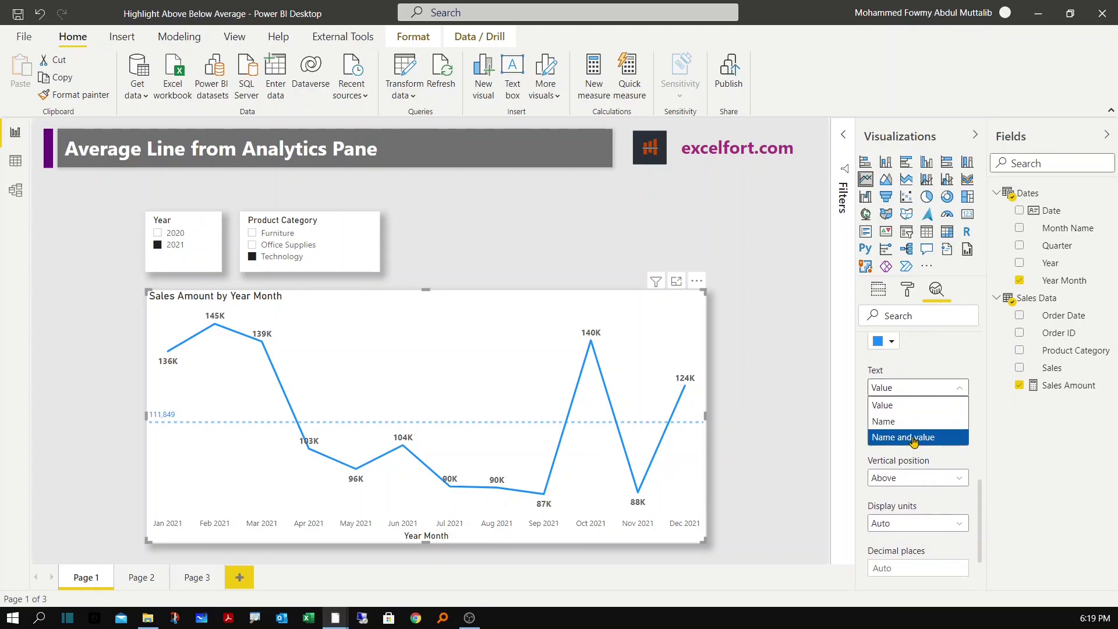
left_click(912, 437)
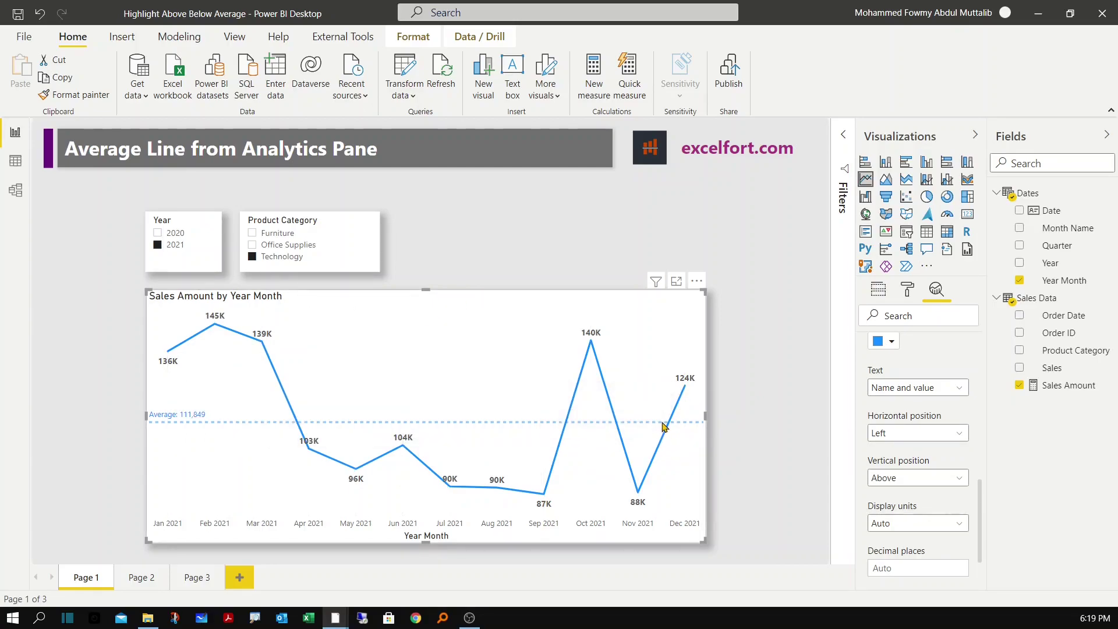
Step: Test the average line by clearing the 2021 year filter and switching the product category between Office Supplies and Furniture
left_click(168, 248)
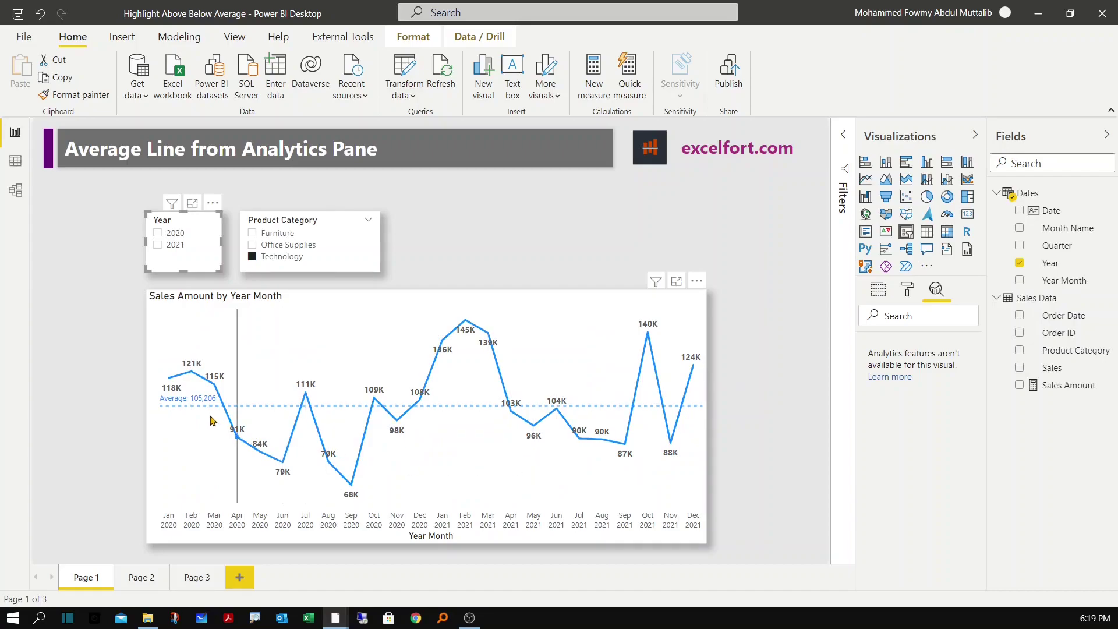
mouse_move(213, 414)
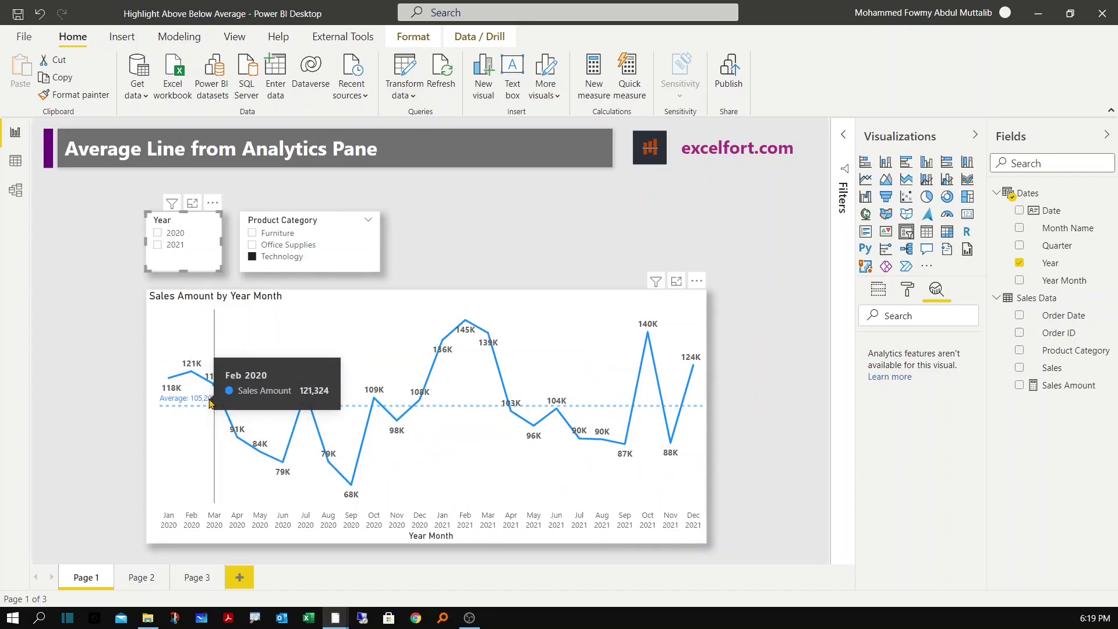
left_click(288, 245)
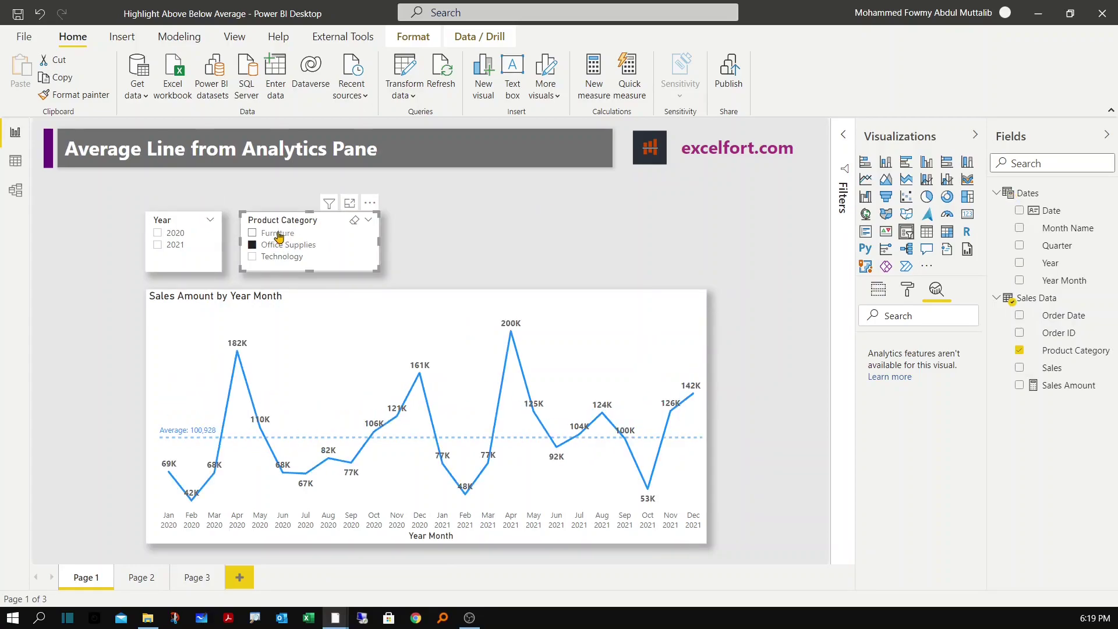
left_click(279, 236)
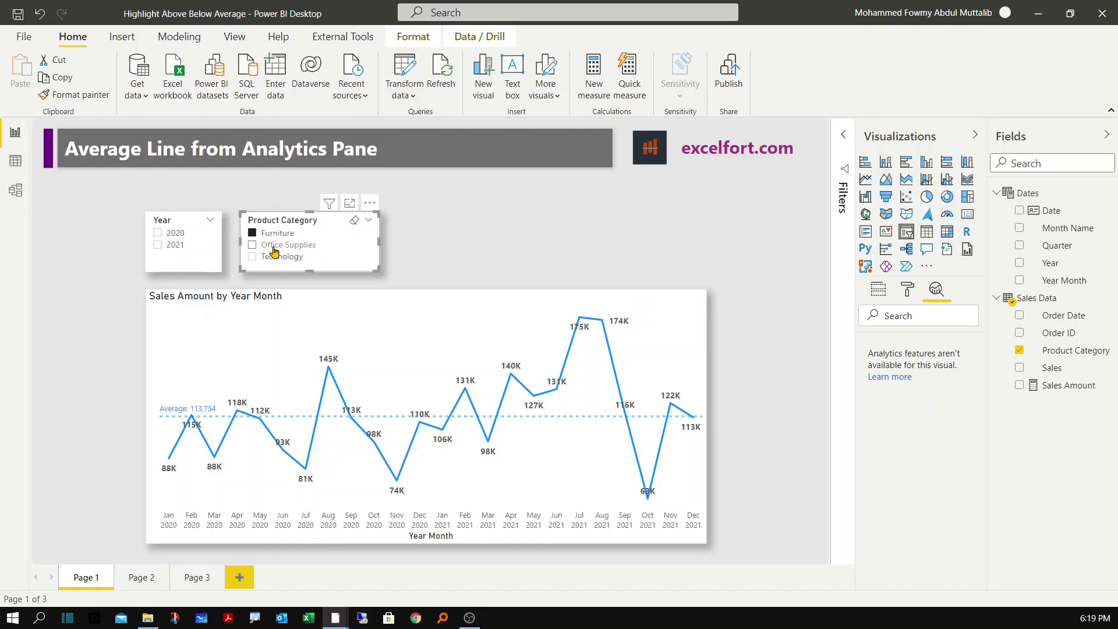
left_click(274, 247)
left_click(606, 249)
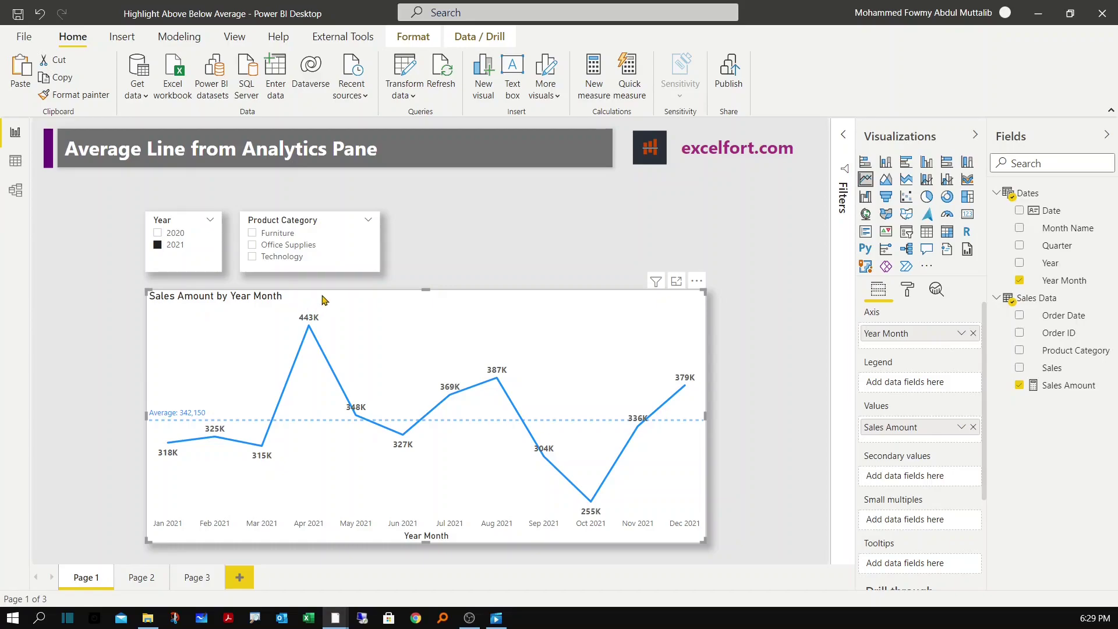
Step: Paste the Sales Amount by Year Month chart onto Page 2 and delete the copy's average line
left_click(141, 577)
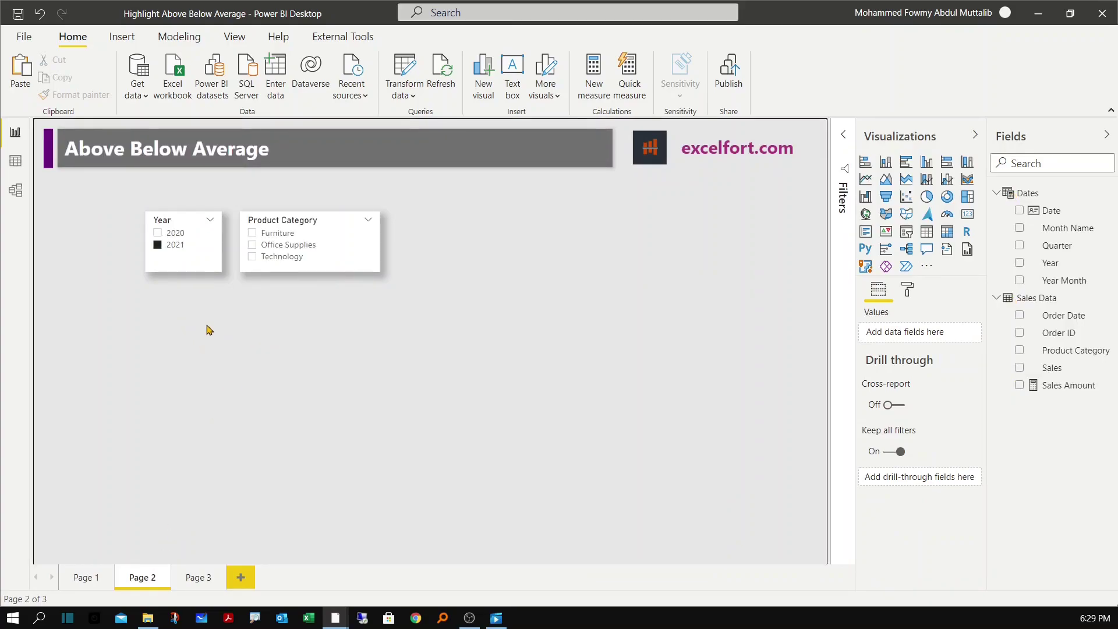
key("ctrl+v")
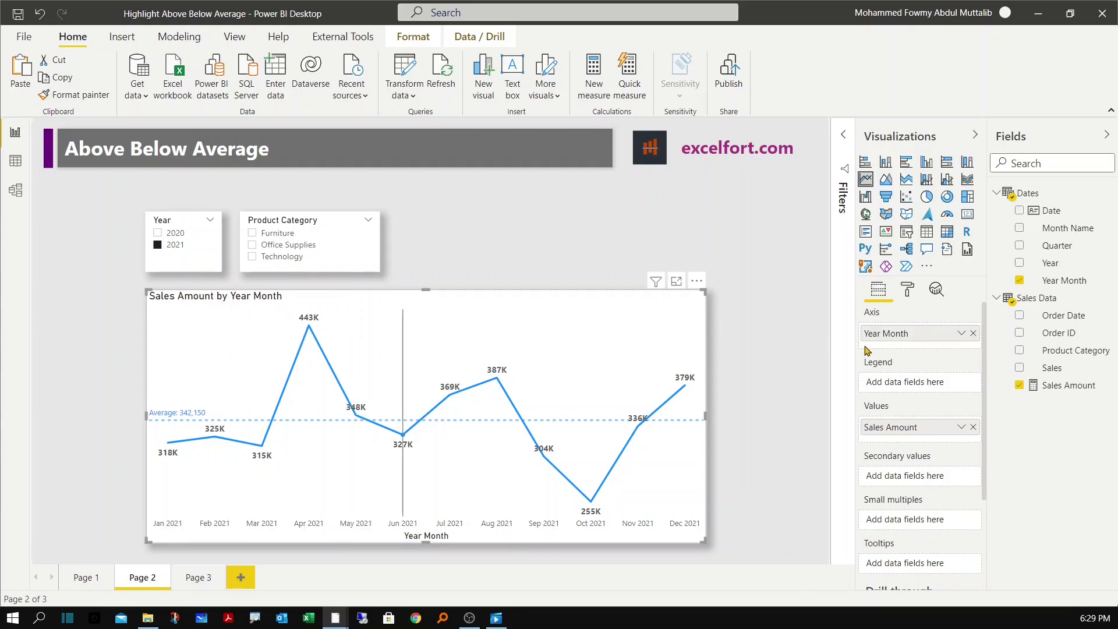
left_click(936, 289)
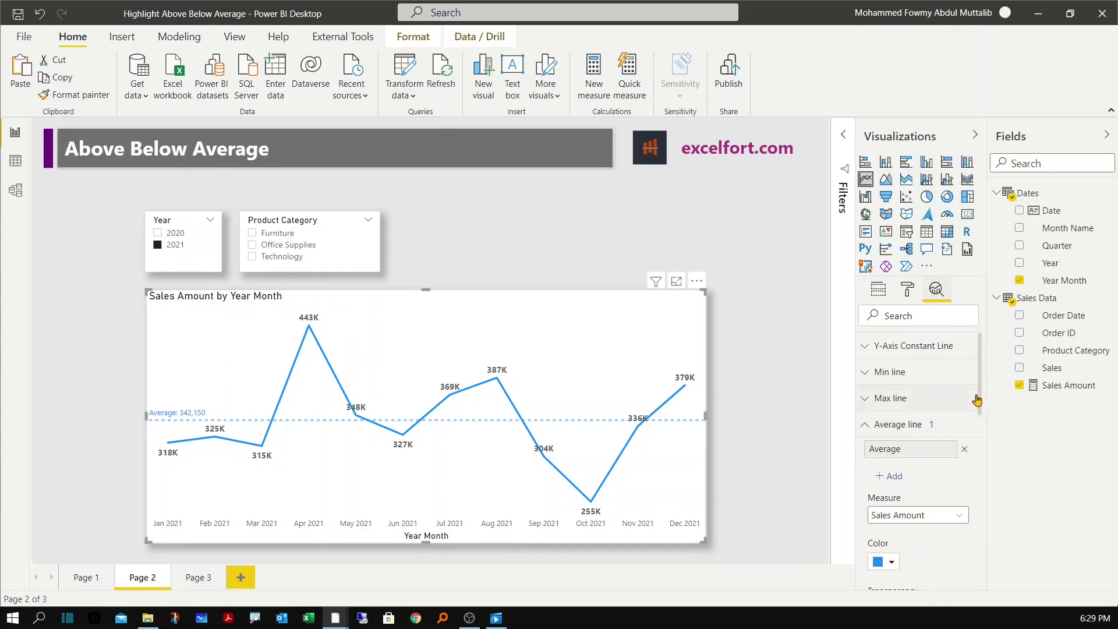
left_click(965, 449)
left_click(757, 390)
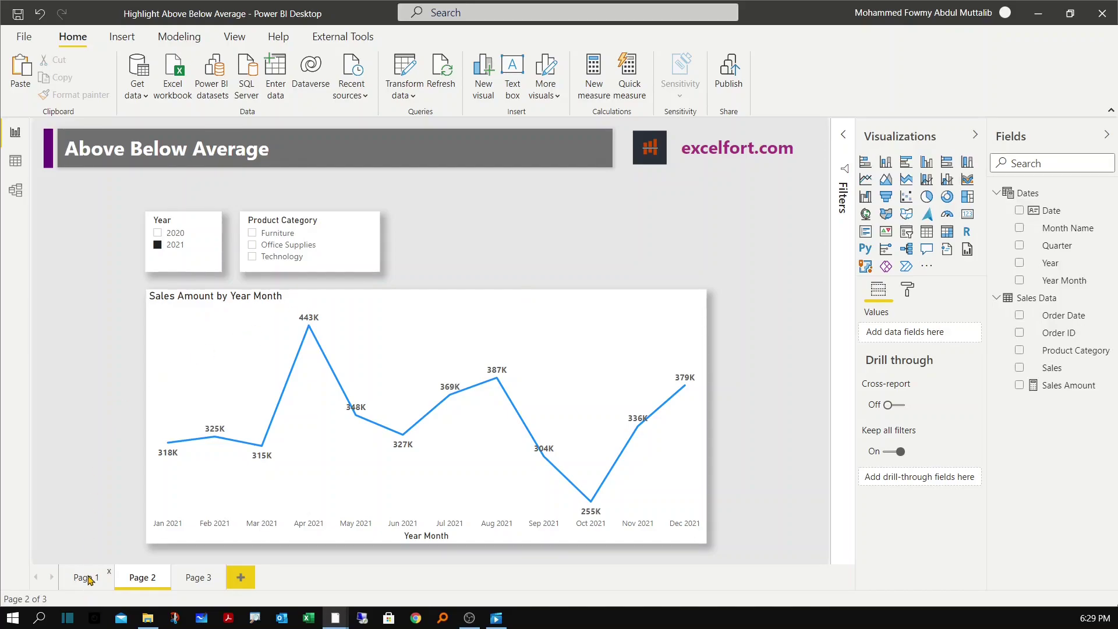
Step: Check the average line on Page 1, then create a measure named Monthly Average Sales in the Sales Data table from Page 2
key("ctrl+Page_Up")
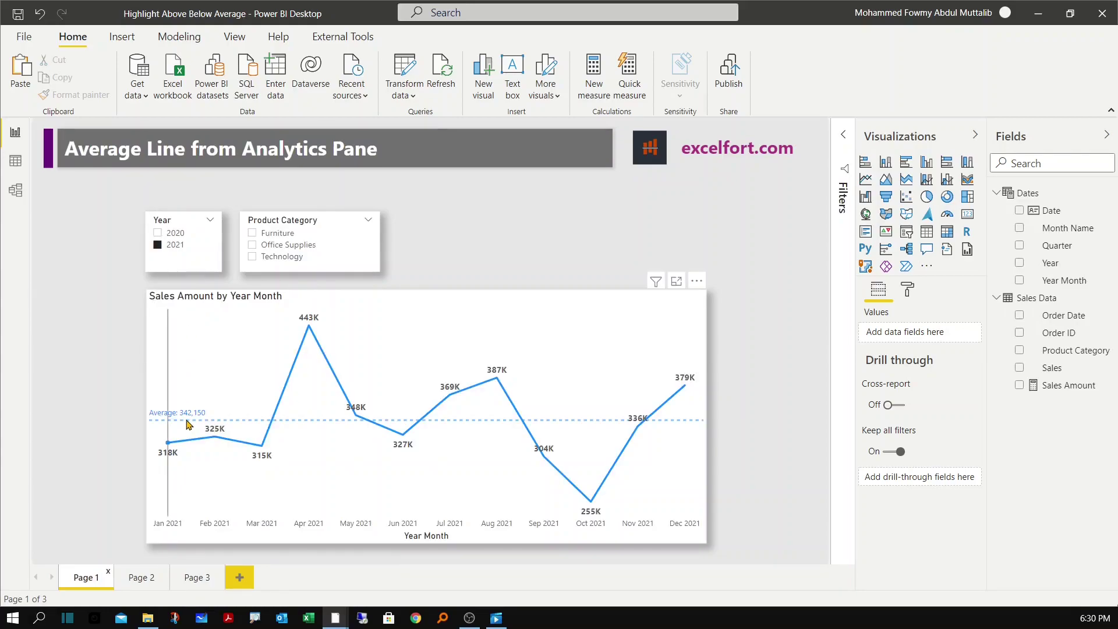
left_click(142, 578)
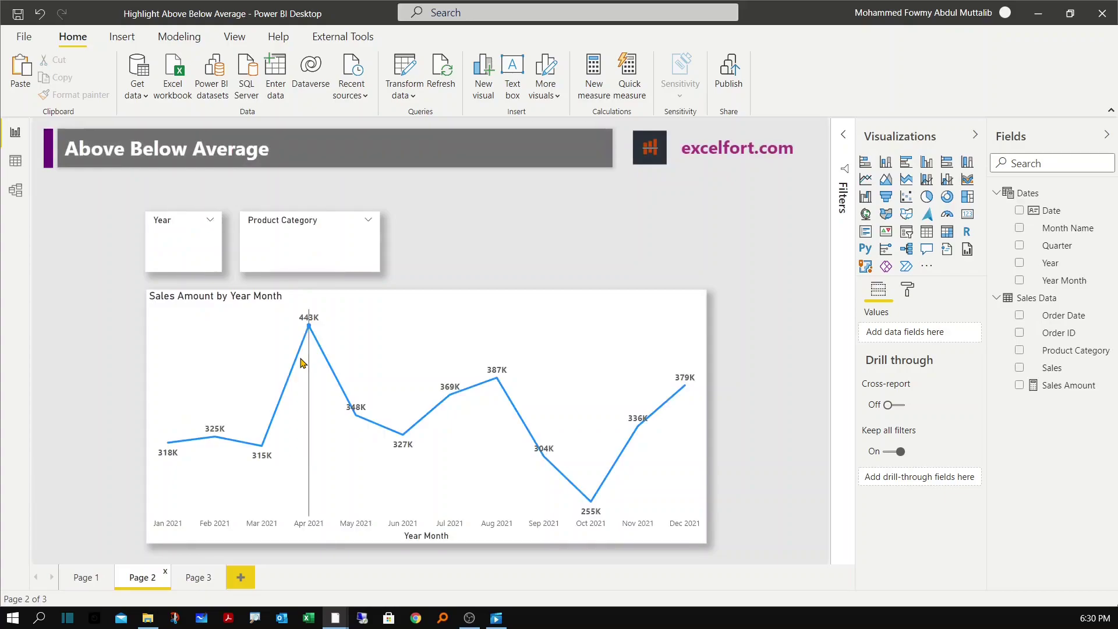
right_click(1048, 299)
left_click(999, 318)
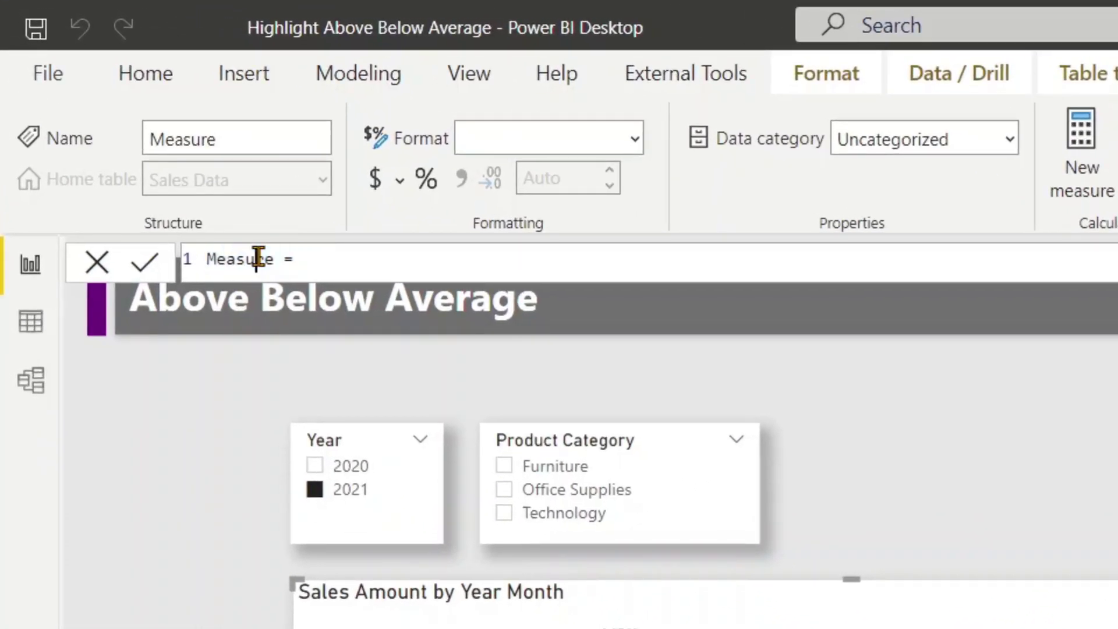
double_click(194, 192)
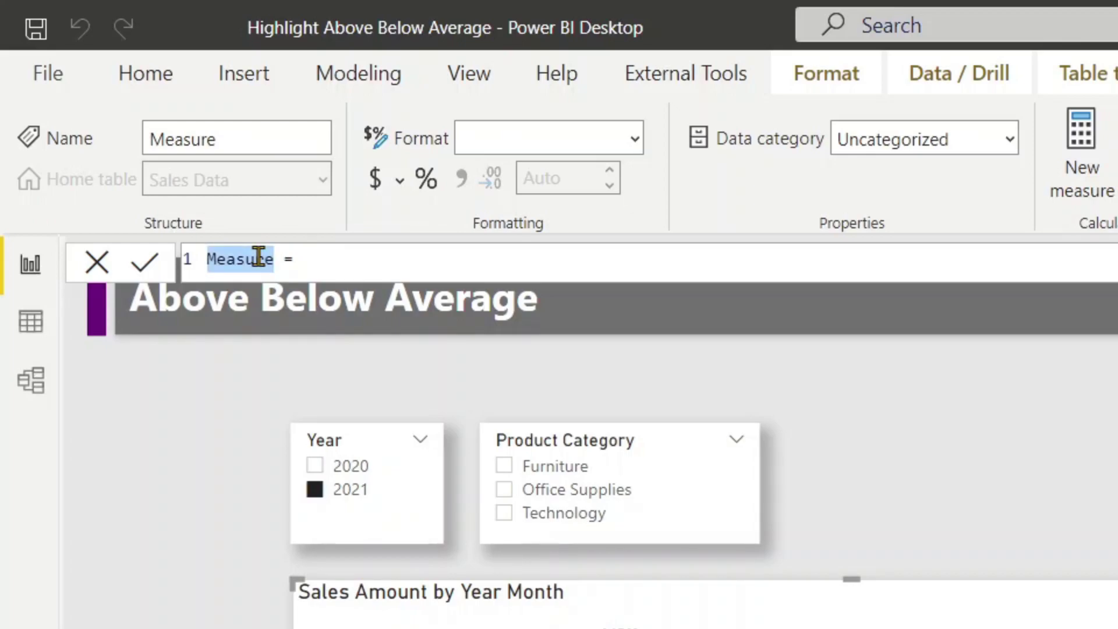
type("Monthly ")
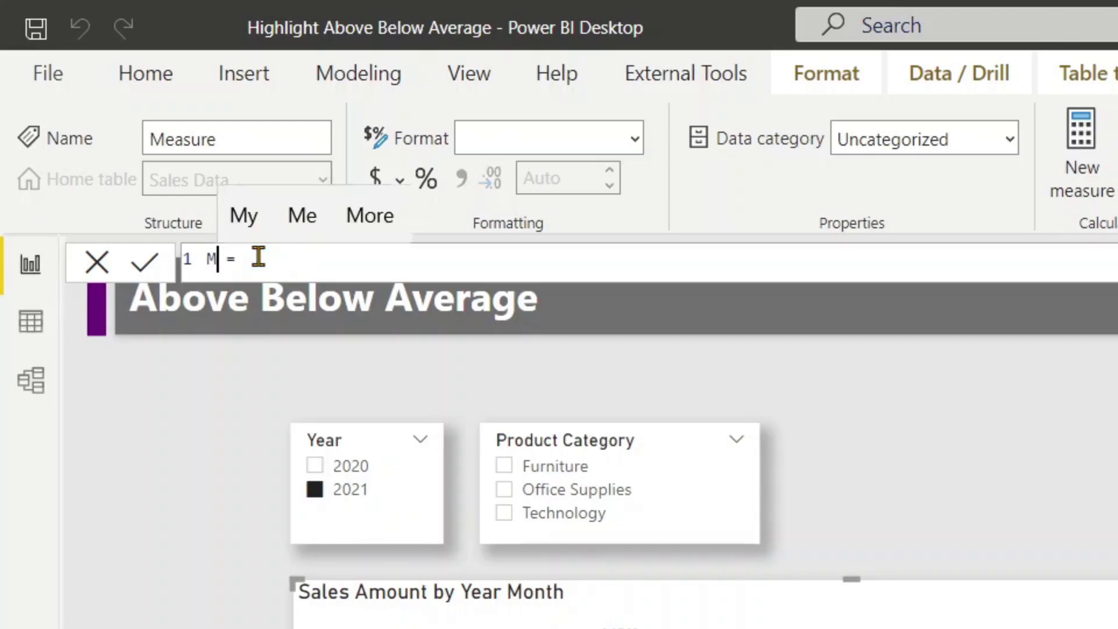
type("Average ")
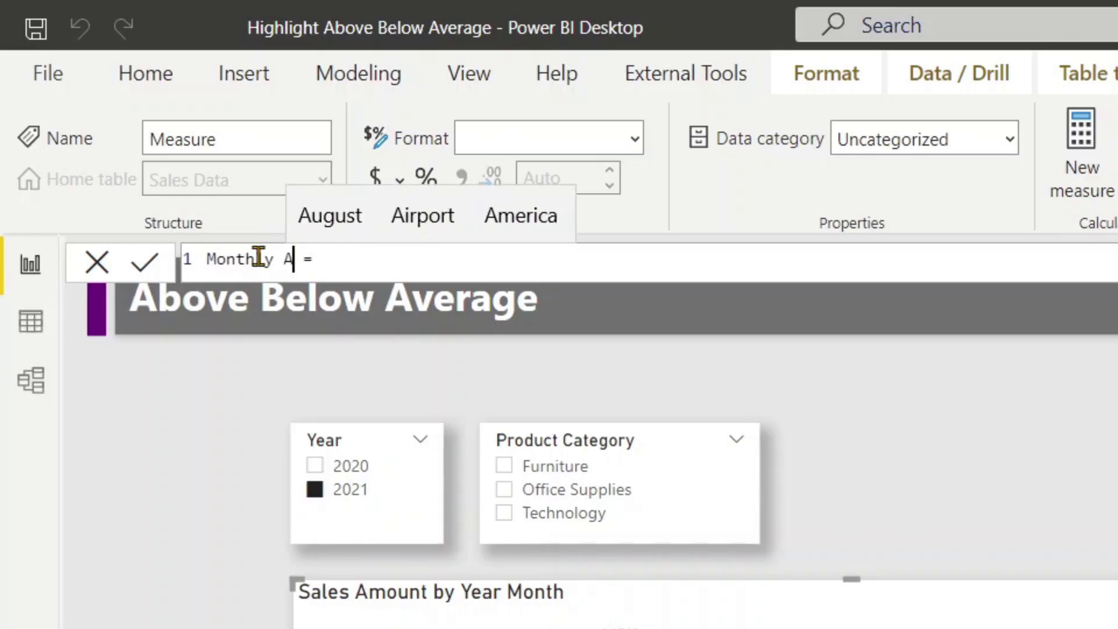
type("Sales")
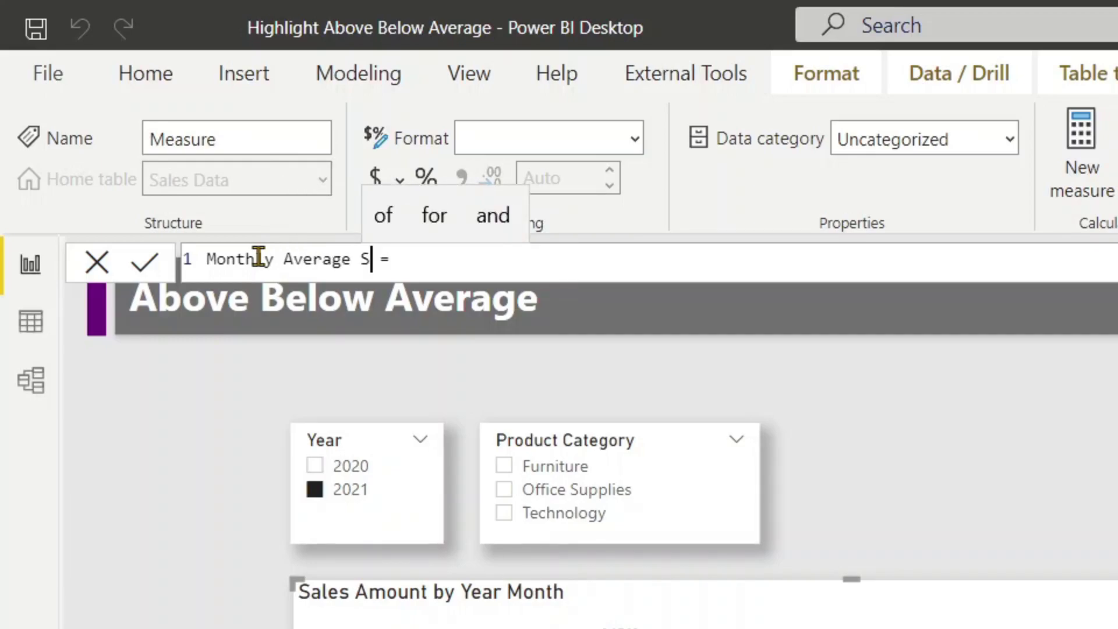
key("End")
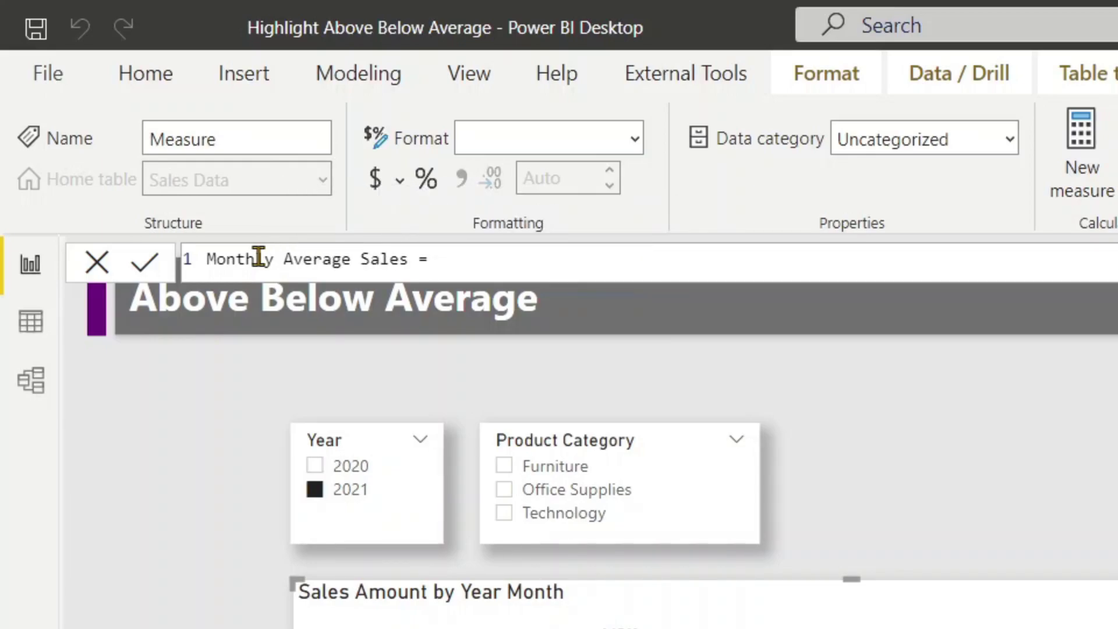
Step: Start the Monthly Average Sales formula with the AVERAGEX function, leaving a blank line below the measure name
key("shift+Return")
key("shift+Return")
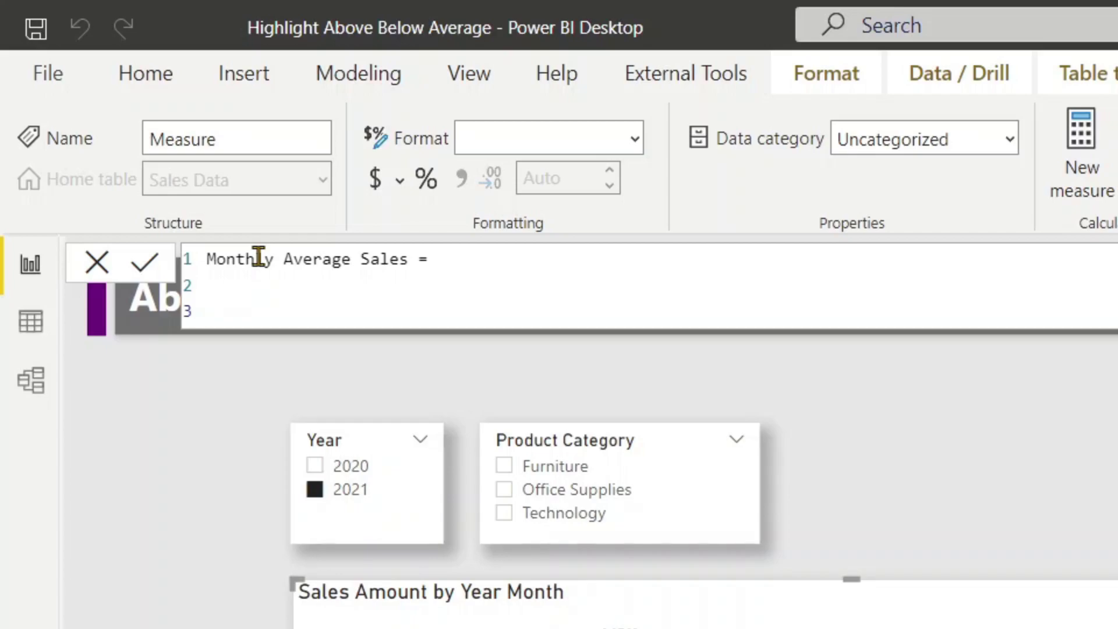
type("avera")
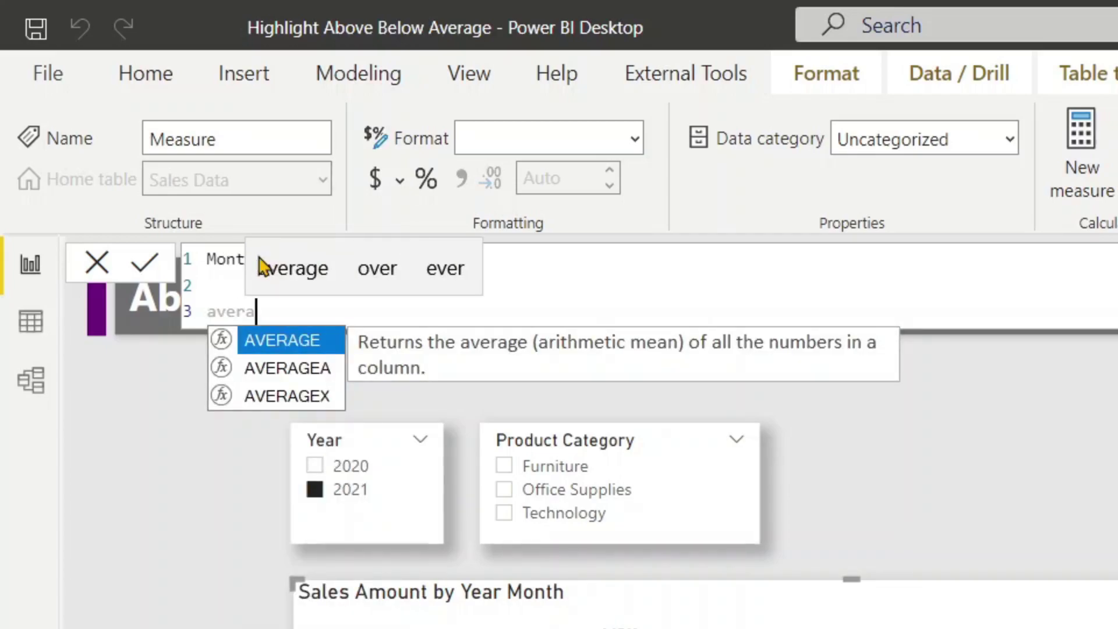
key("Down")
key("Down")
key("Tab")
type("(")
key("shift+Return")
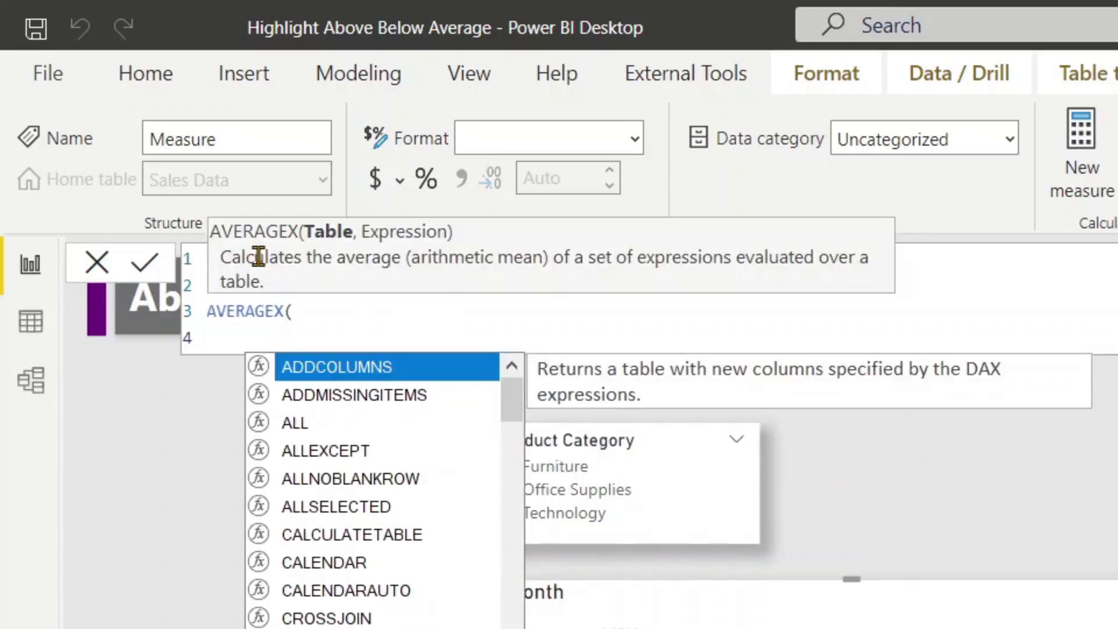
Step: Enter ALLSELECTED(Dates[Year Month],Dates[Year Month No]) as the table argument of AVERAGEX
type("allse")
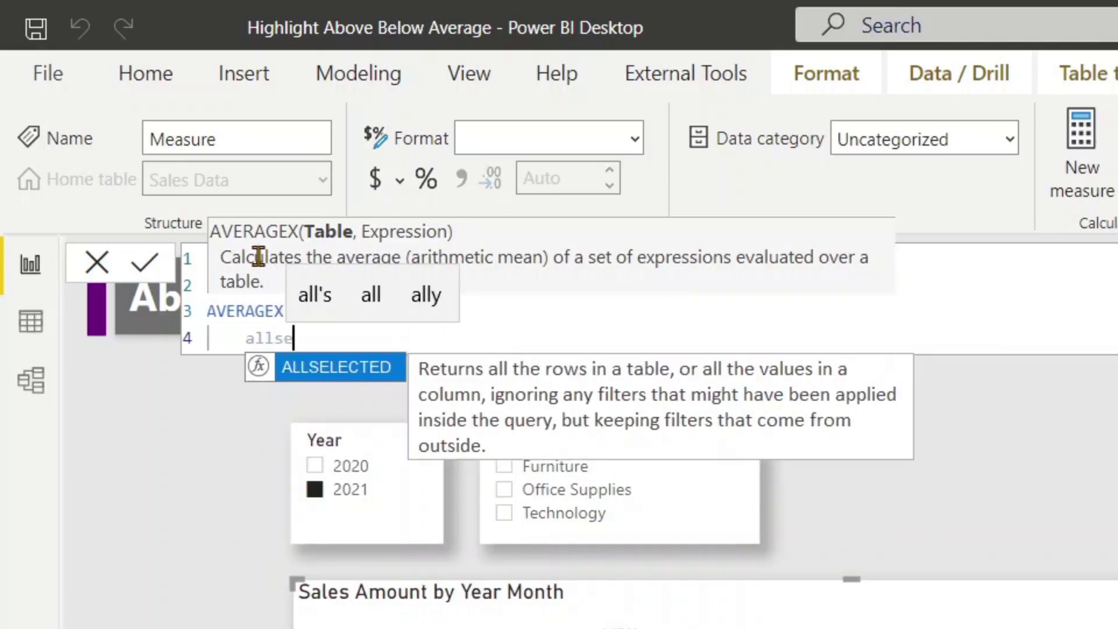
key("Tab")
type("month")
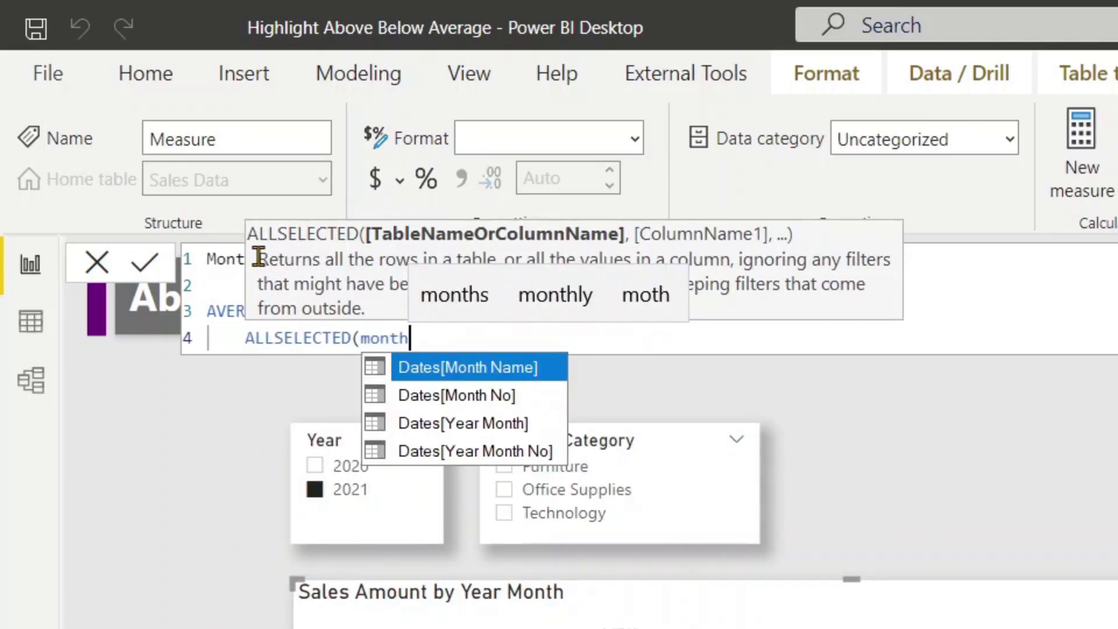
key("Down")
key("Down")
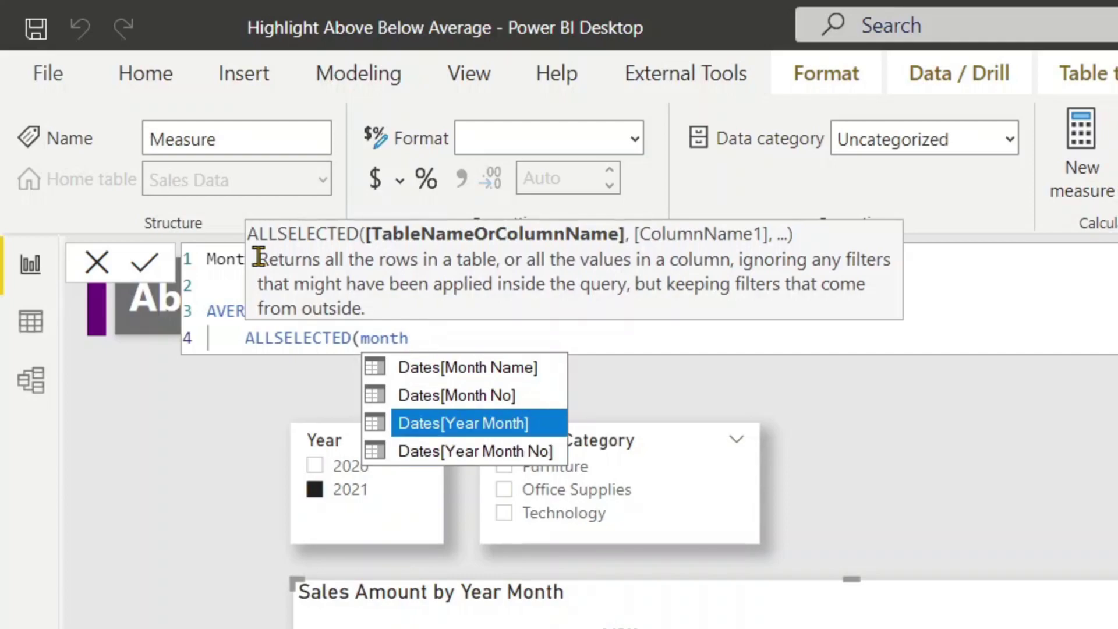
key("Tab")
type(",")
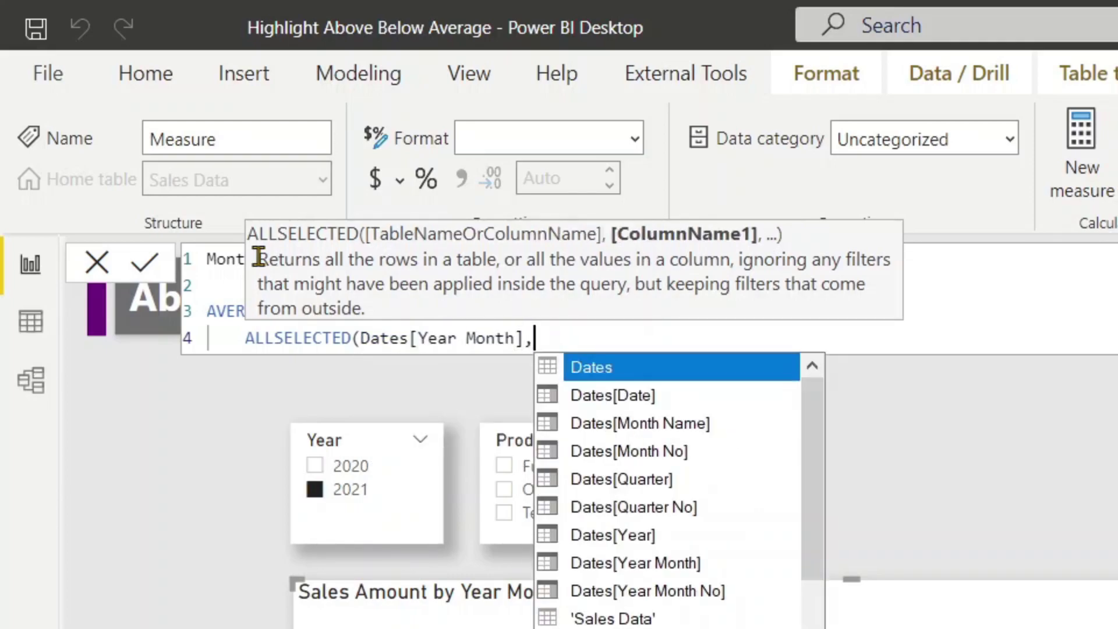
type("month")
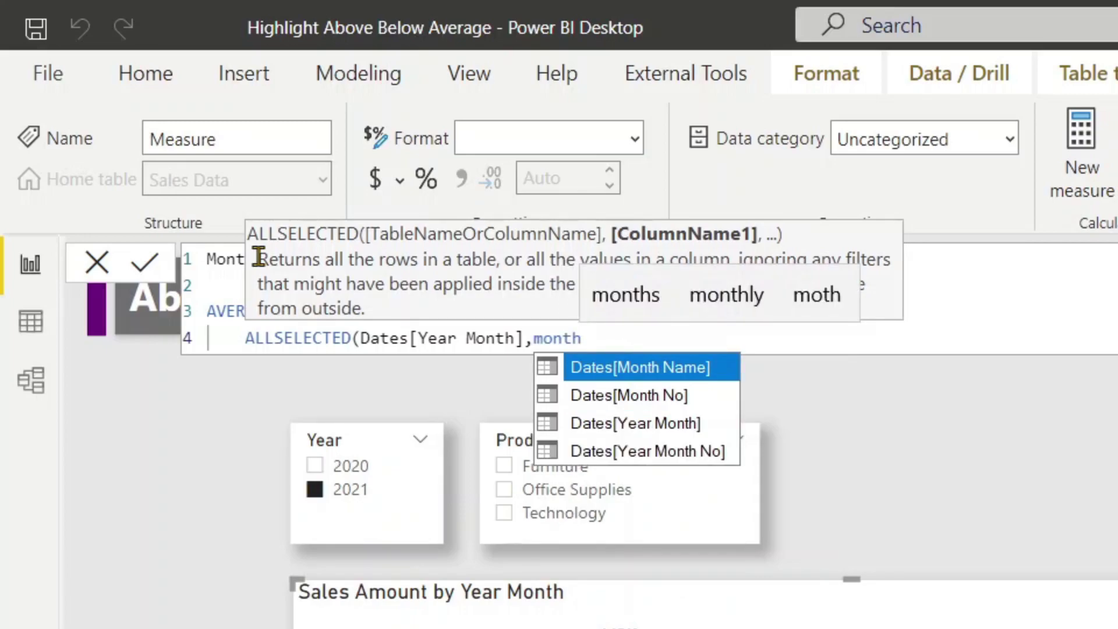
key("Down")
key("Down")
key("Down")
key("Tab")
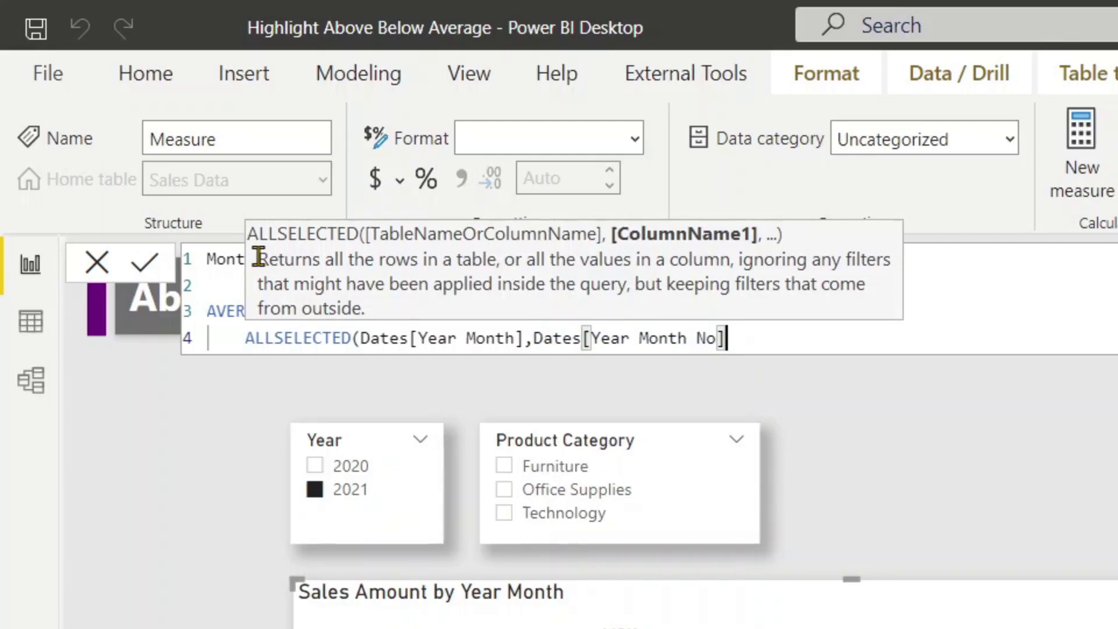
type("),")
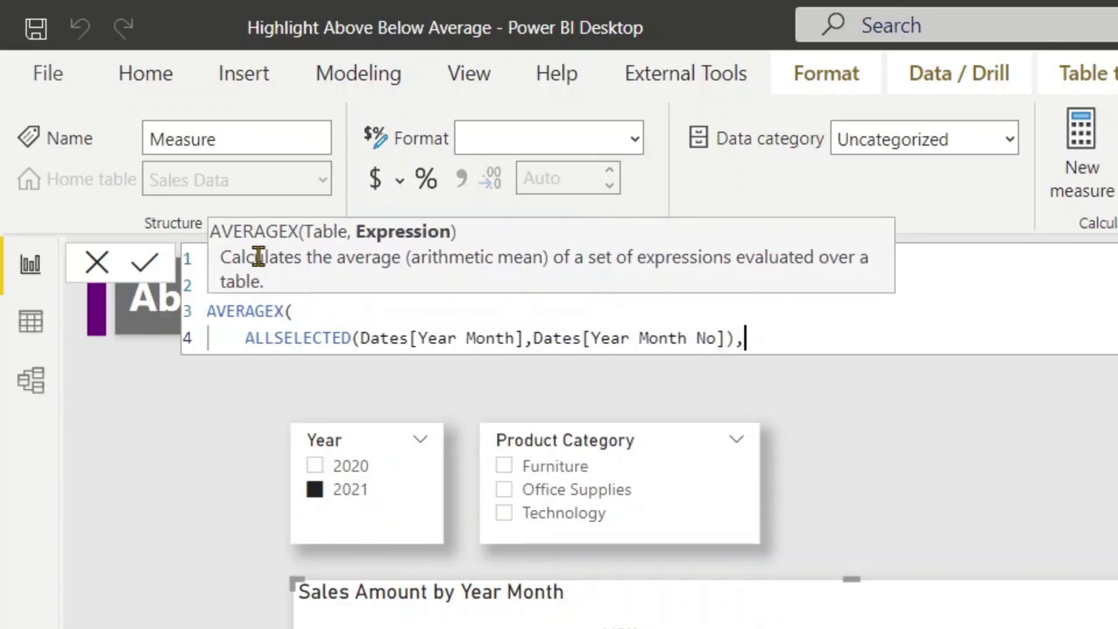
Step: Complete the AVERAGEX formula with [Sales Amount] as its expression, commit the measure, and format it with a thousands separator
key("Return")
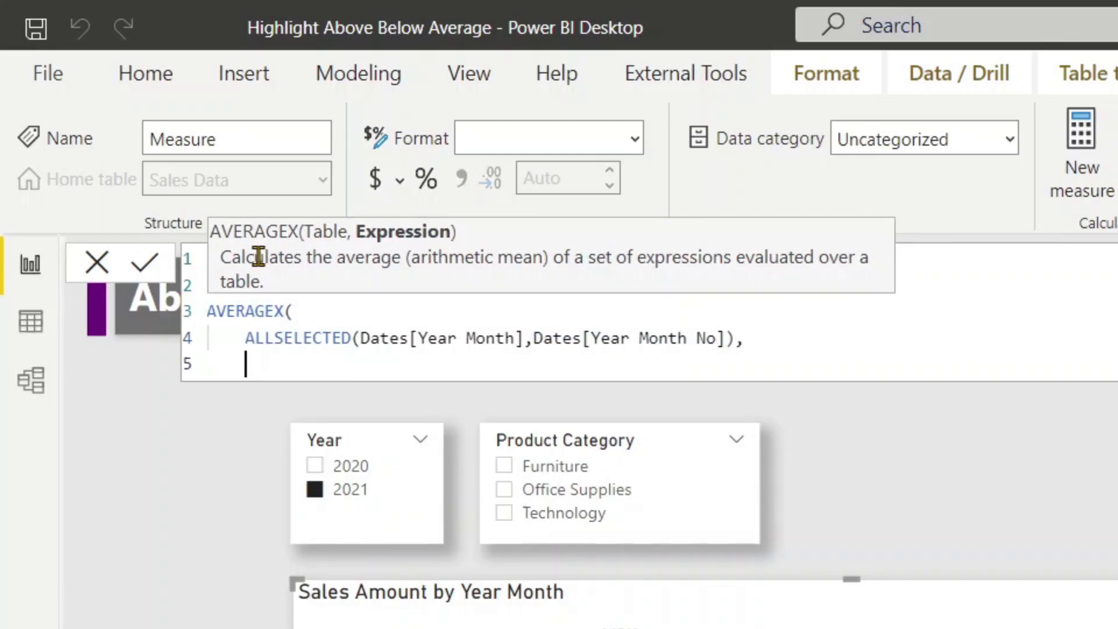
type("[")
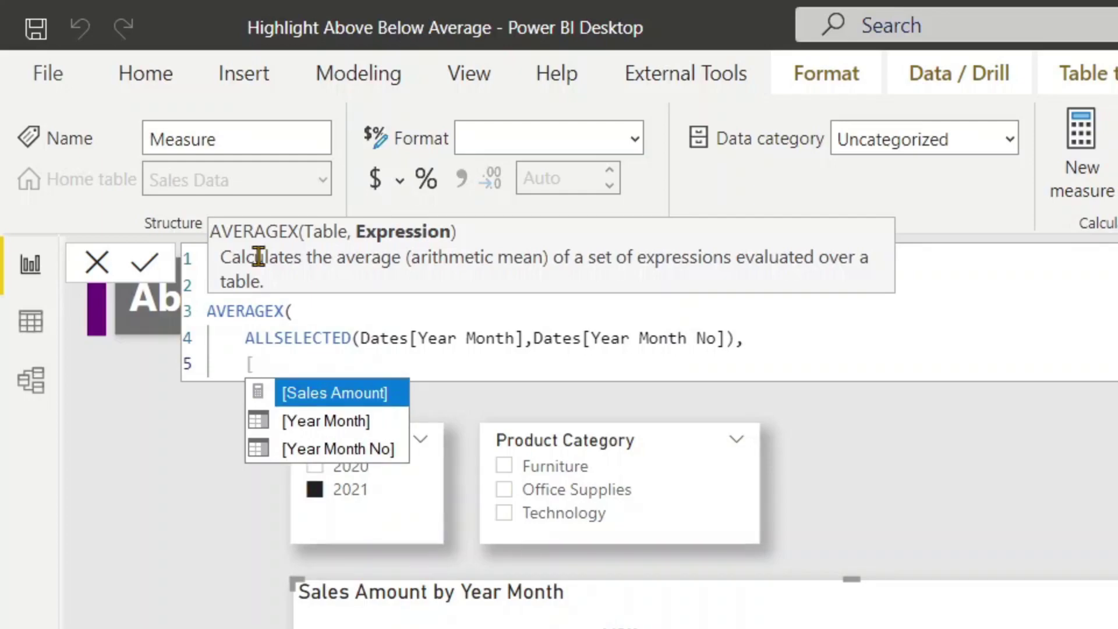
key("Tab")
type(")")
key("Left")
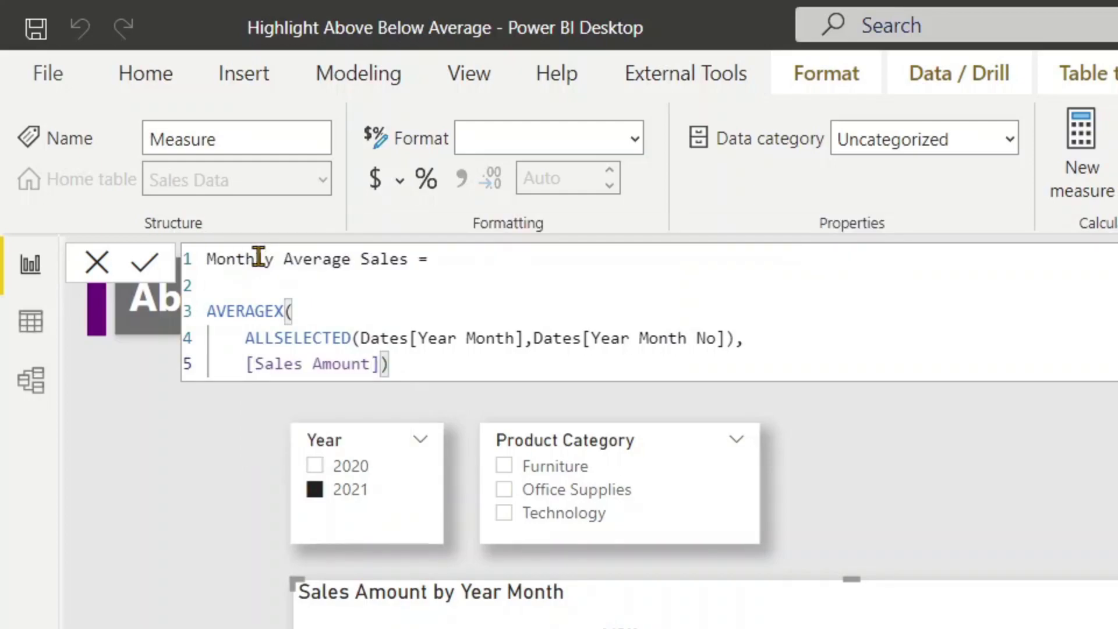
key("Return")
key("BackSpace")
key("Up")
key("Up")
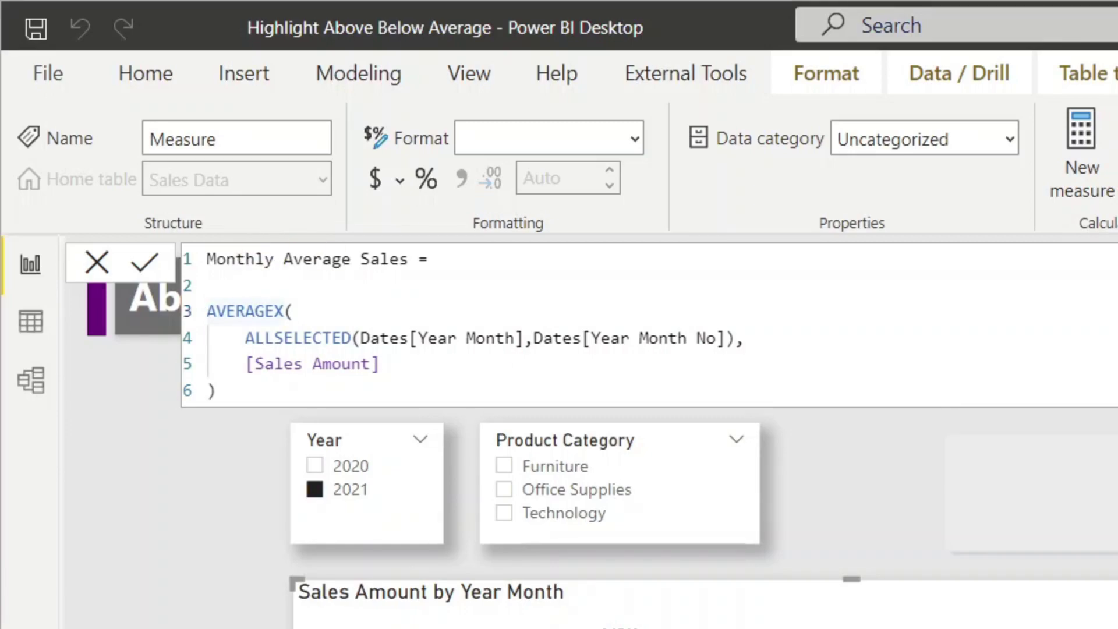
key("Return")
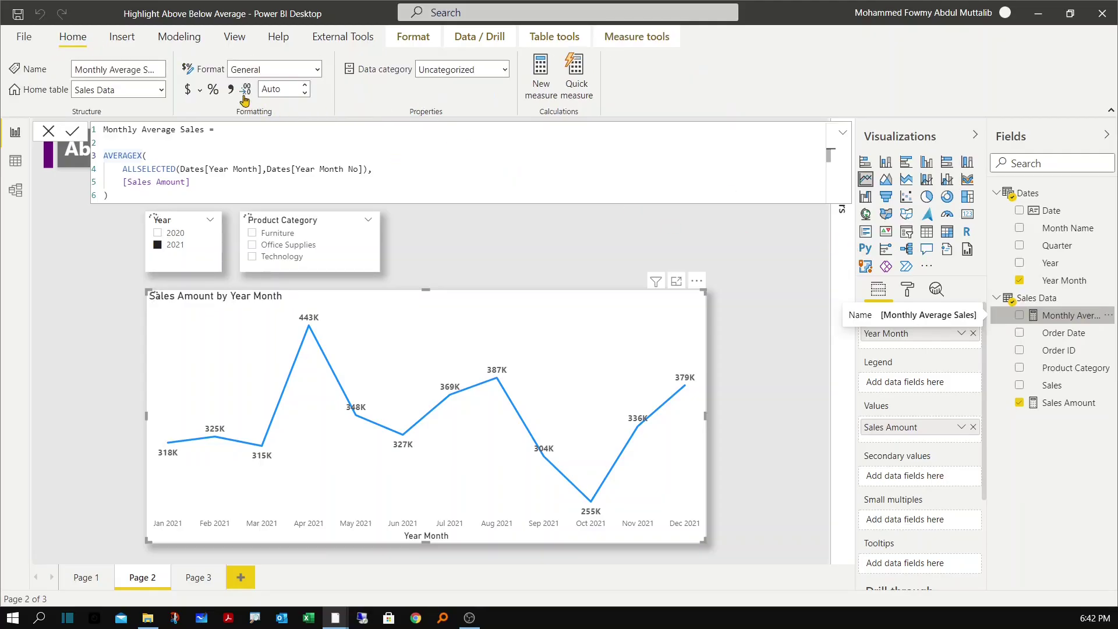
left_click(232, 89)
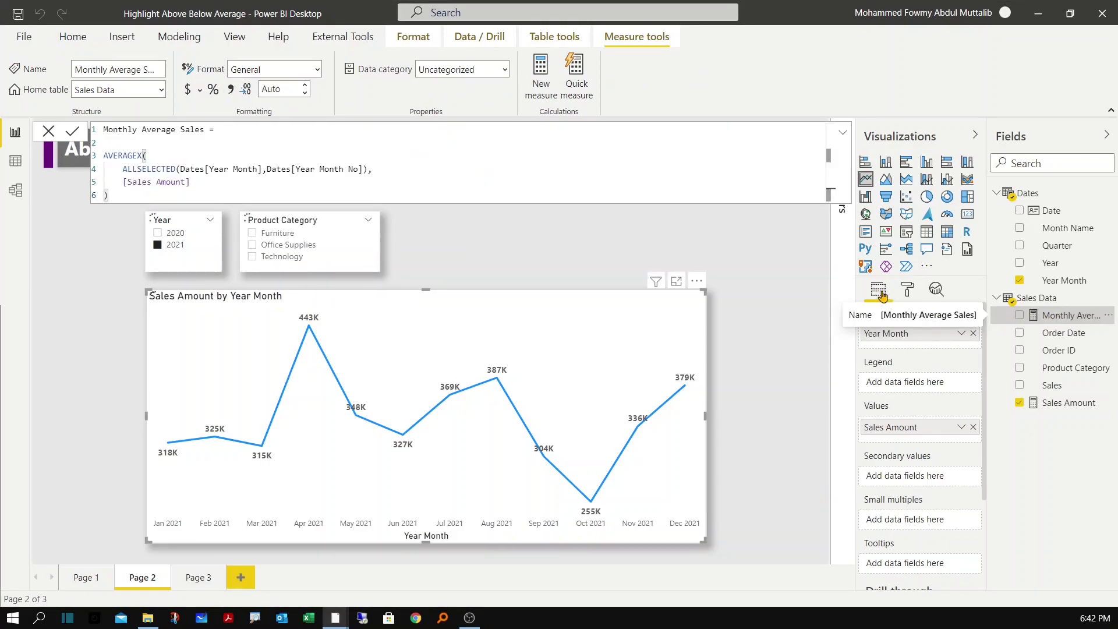
Step: Check Monthly Average Sales against Page 1's average line by temporarily adding the measure to the Page 2 chart's values
left_click_drag(1045, 325, 899, 442)
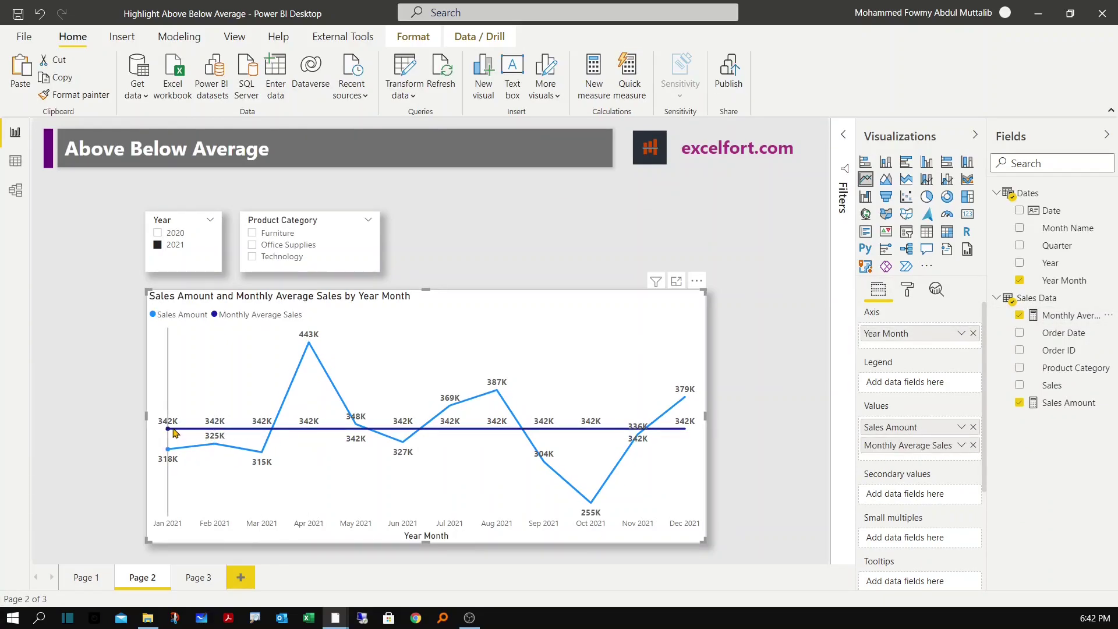
mouse_move(680, 426)
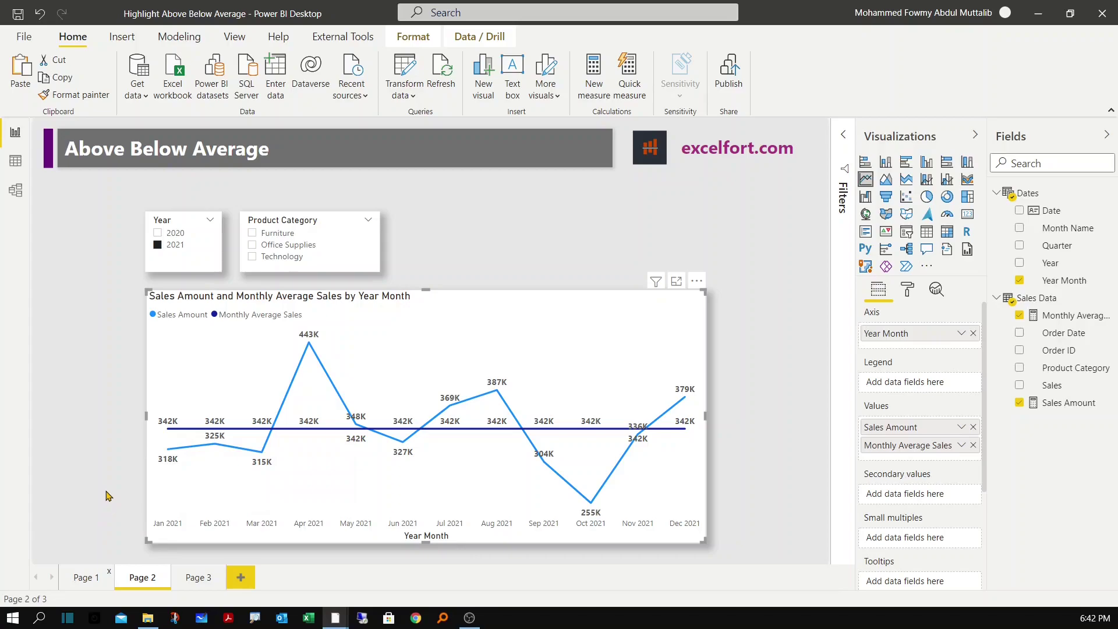
key("ctrl+Page_Up")
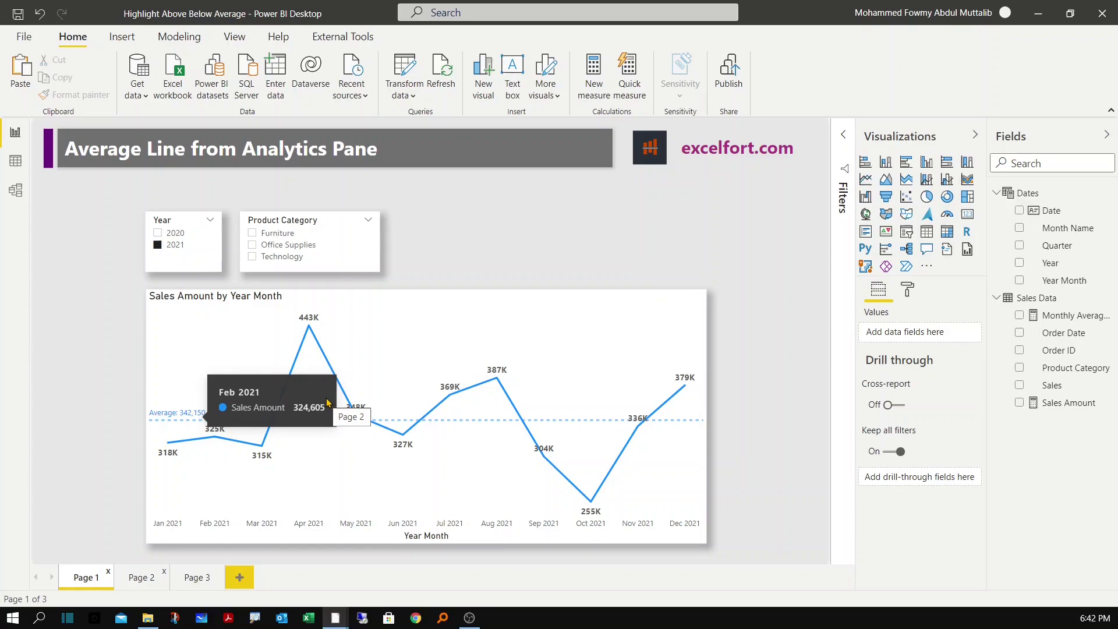
key("ctrl+Page_Down")
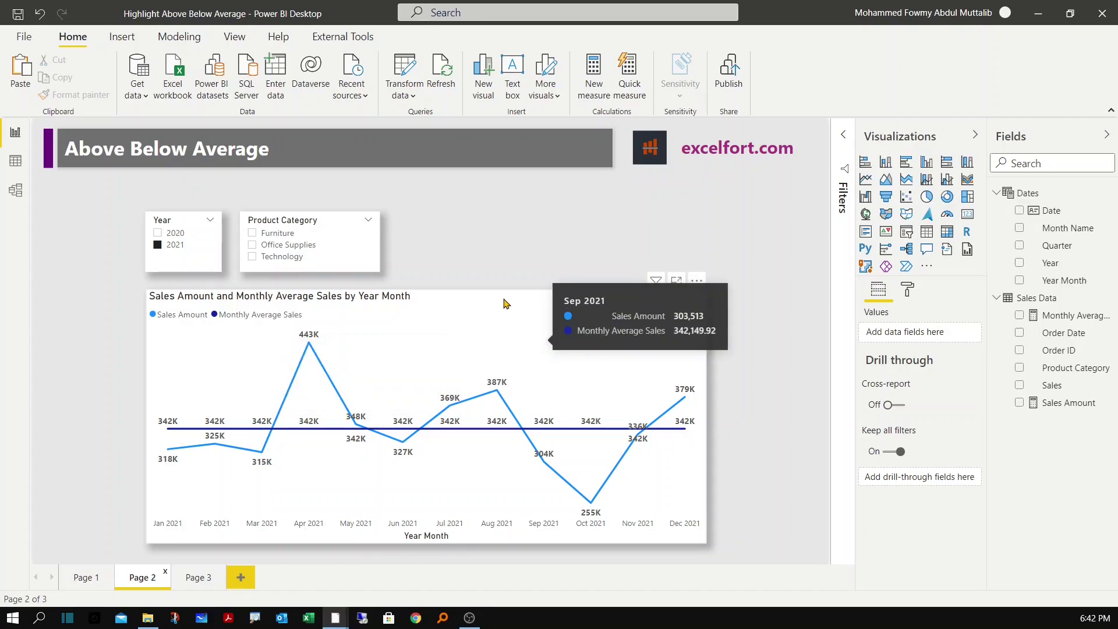
left_click(484, 304)
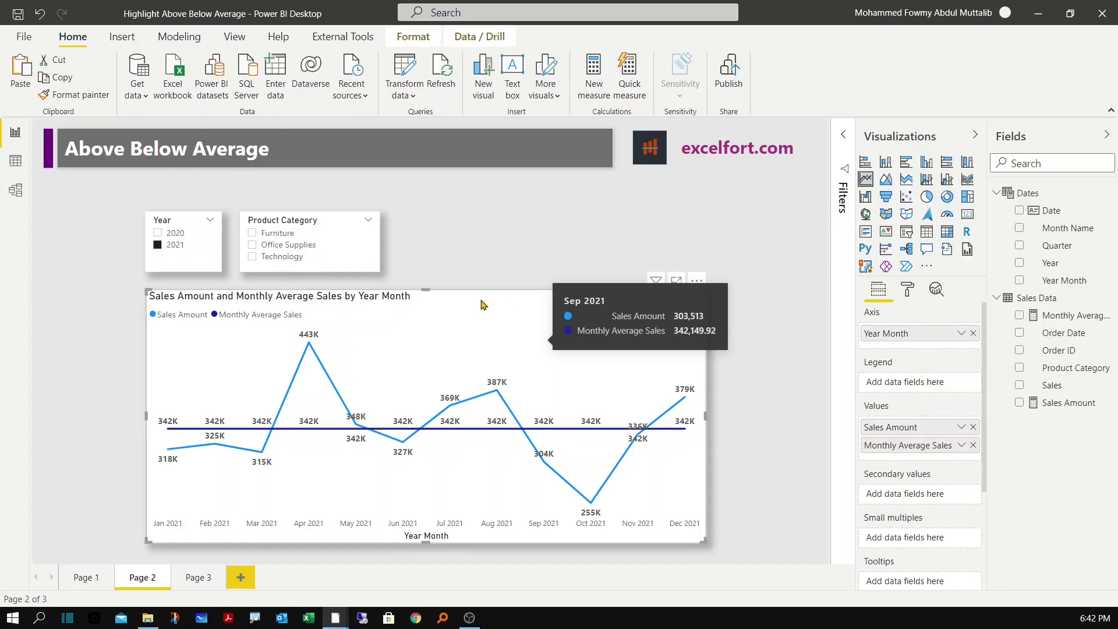
left_click(973, 445)
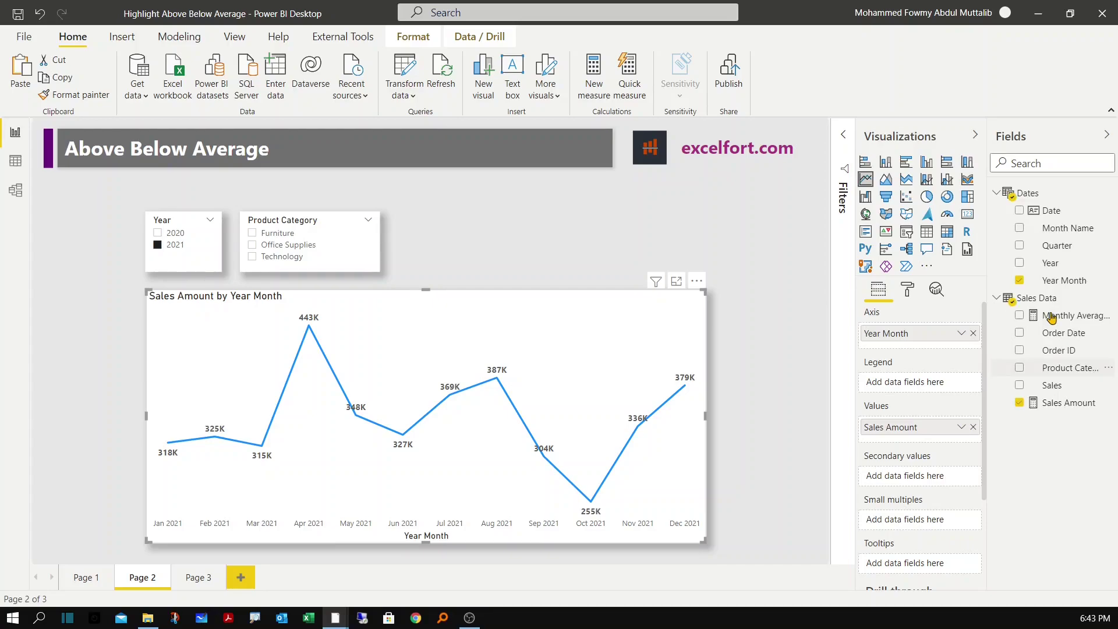
Step: Create a new measure named CF1 in the Sales Data table
left_click(594, 75)
left_click(123, 128)
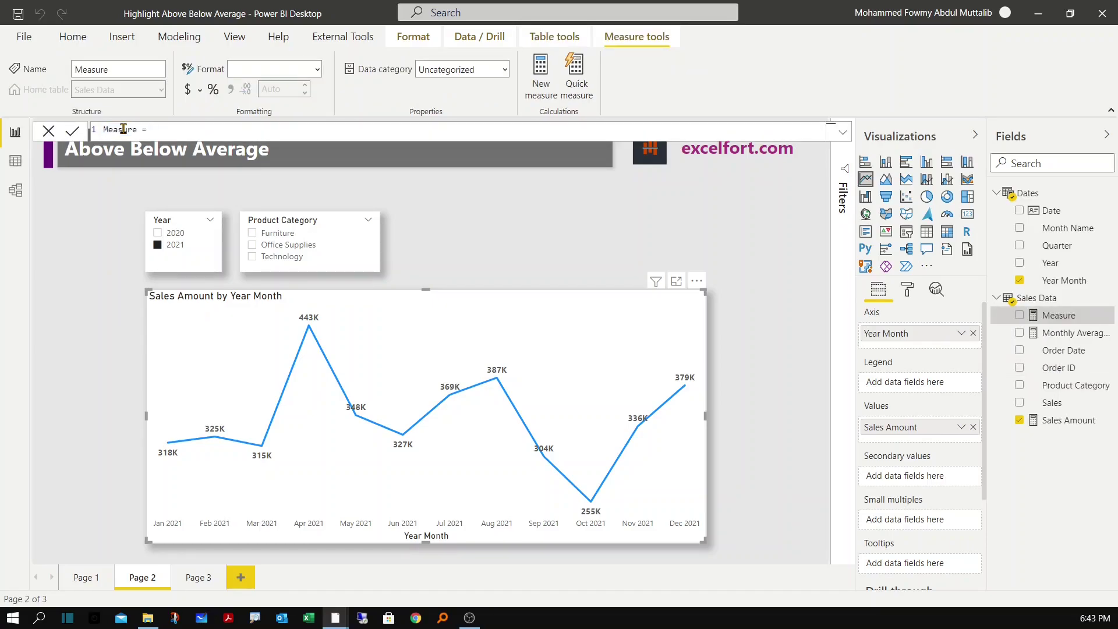
double_click(123, 128)
type("CF")
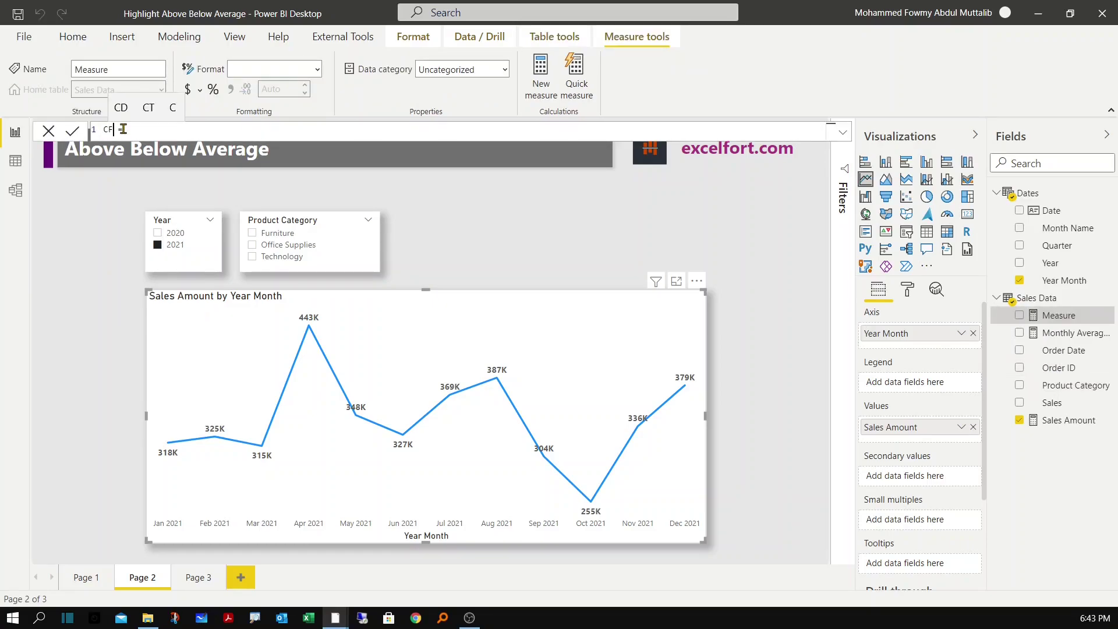
type("1")
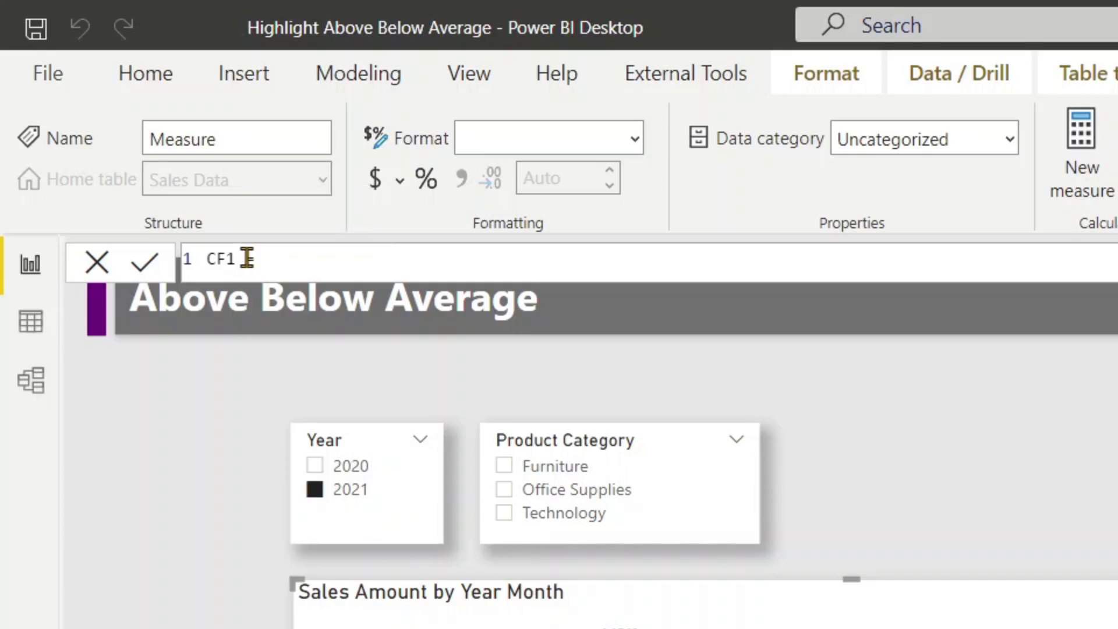
Step: Start CF1's formula two lines below its name with an IF testing [Sales Amount] >= [Monthly Average Sales]
key("shift+Return")
key("shift+Return")
key("Up")
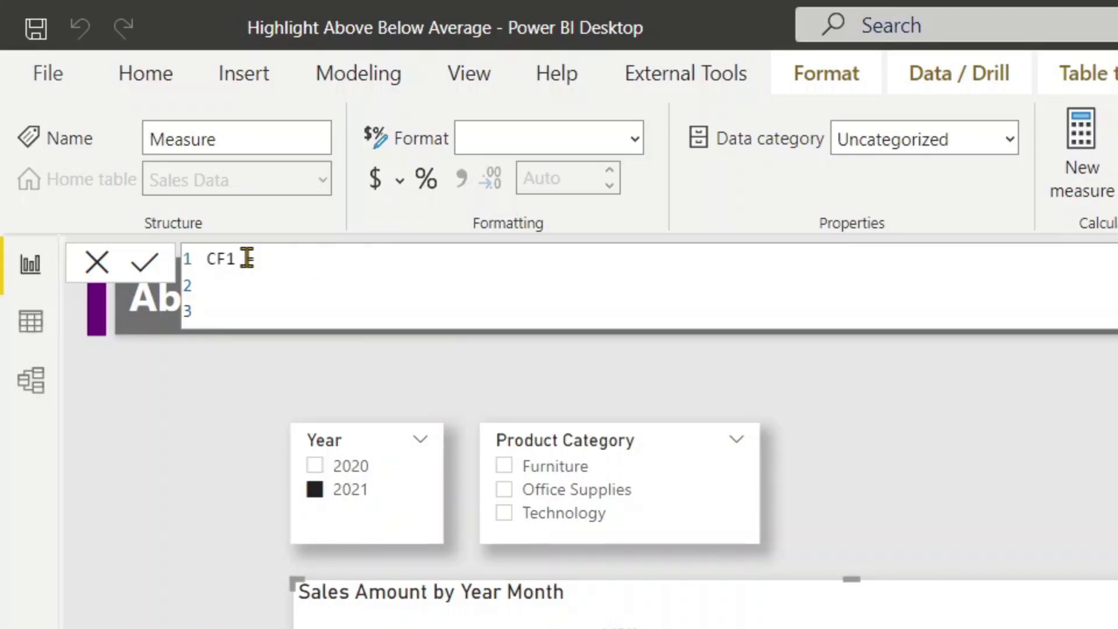
key("Down")
type("IF( [")
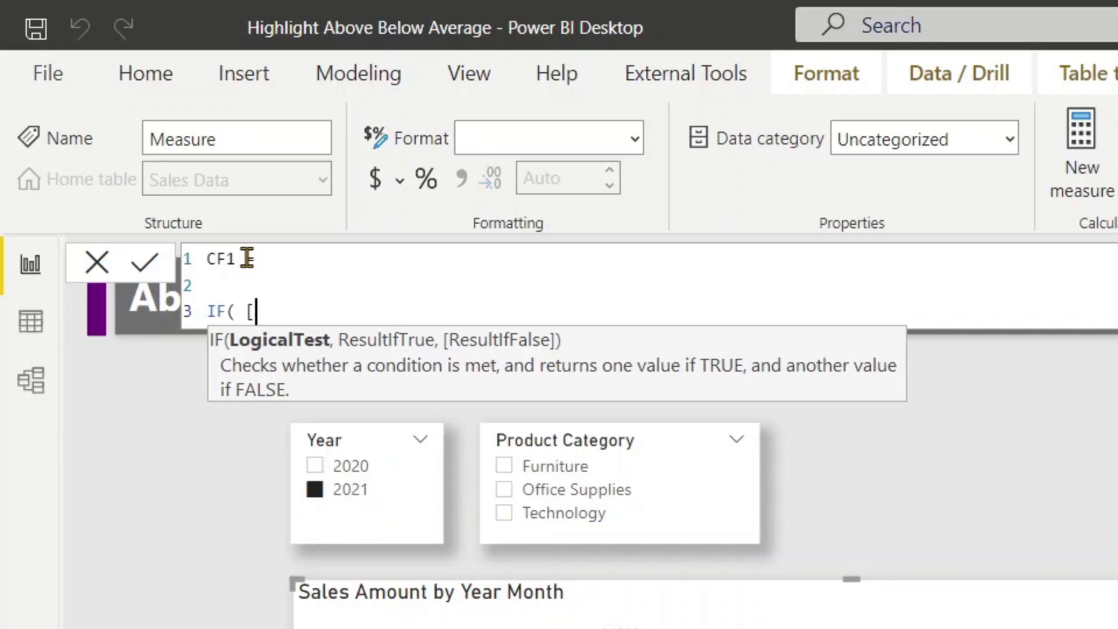
type("sale")
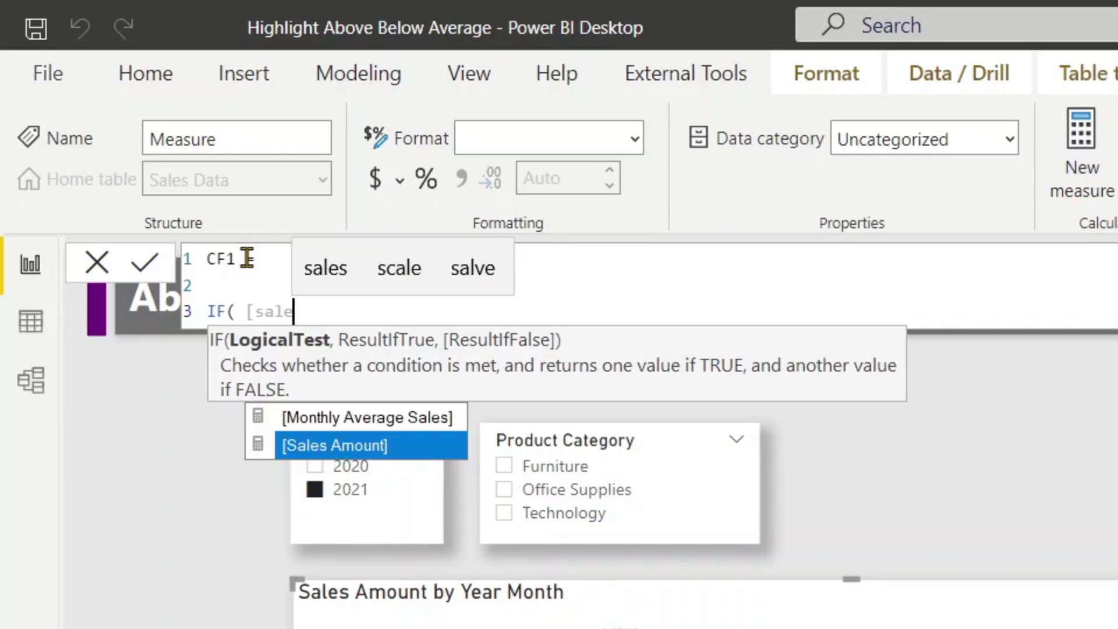
key("Tab")
type(">=")
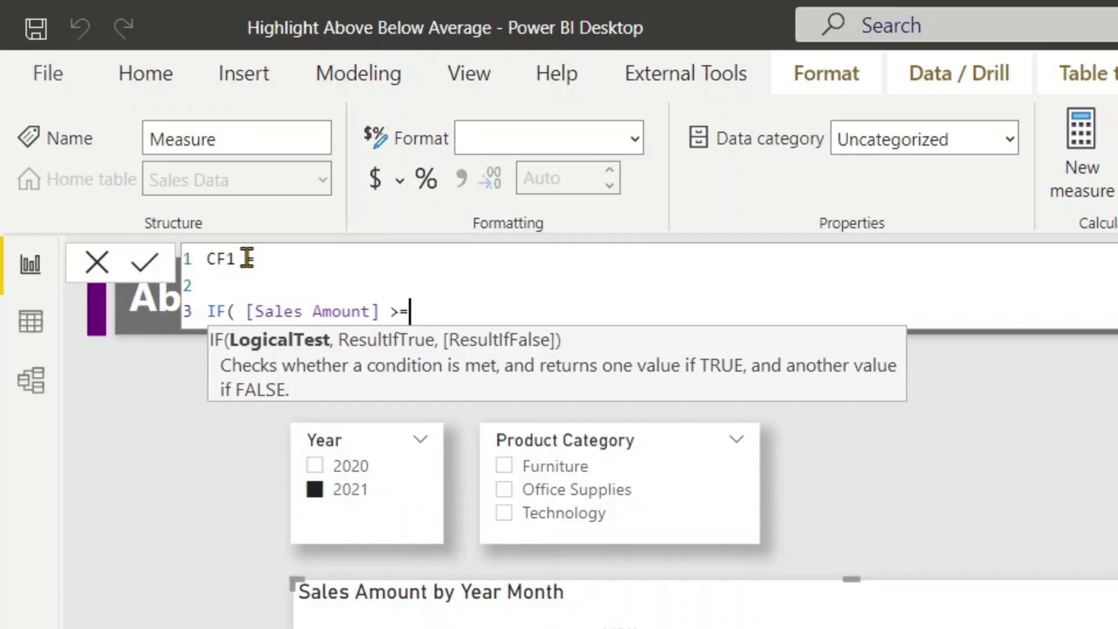
type(" [month")
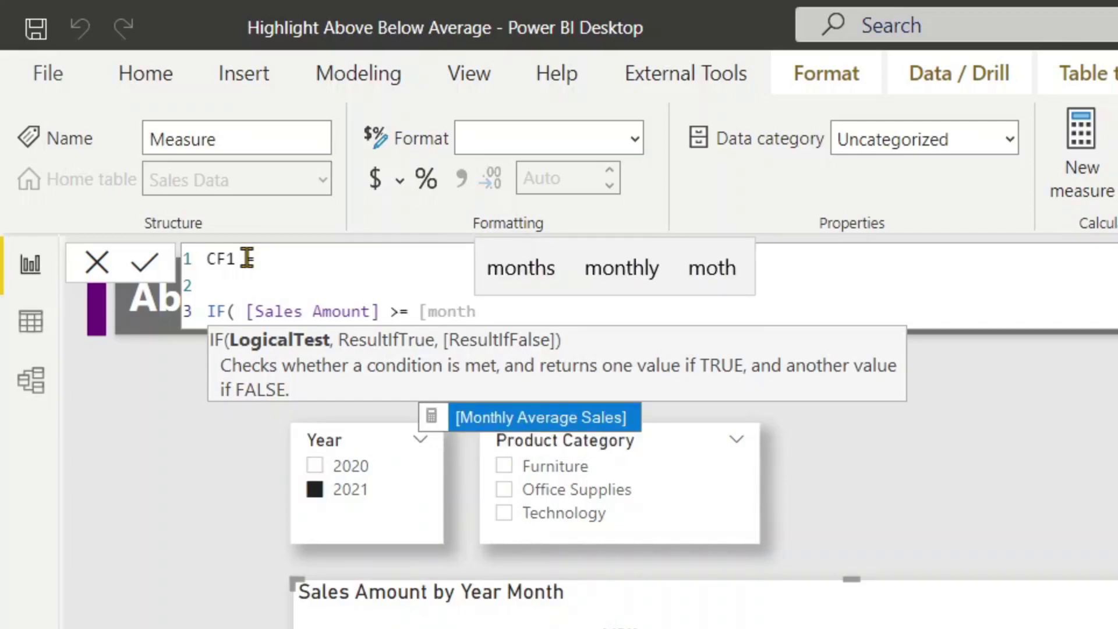
key("Tab")
type(",")
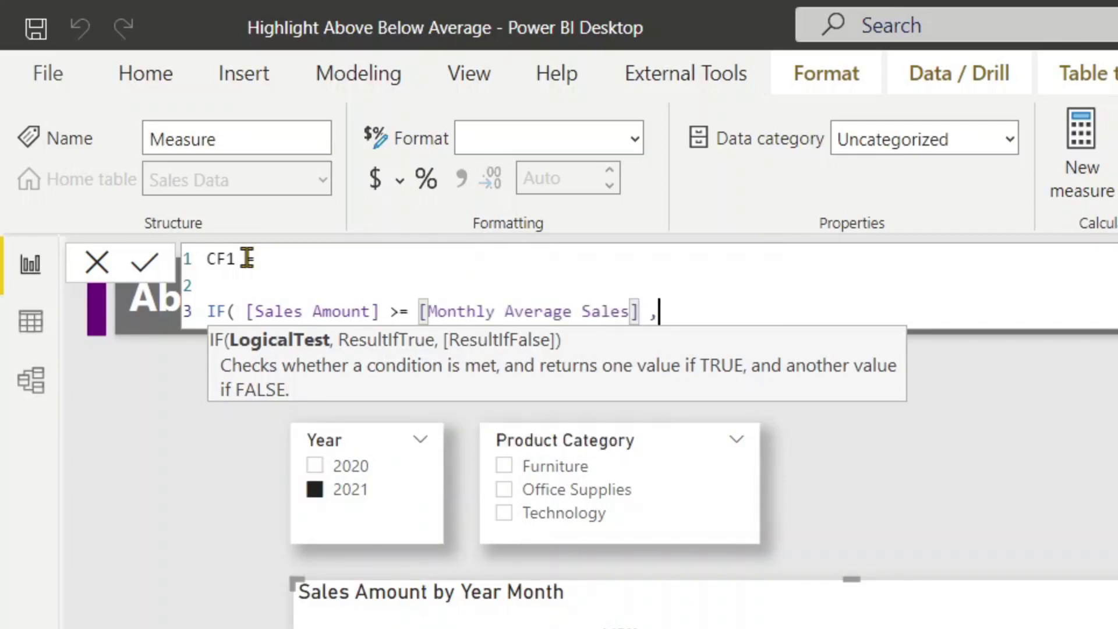
Step: Complete CF1's IF with "seagreen" as the true result and "tomato" as the false result, and commit the measure
type(" \"")
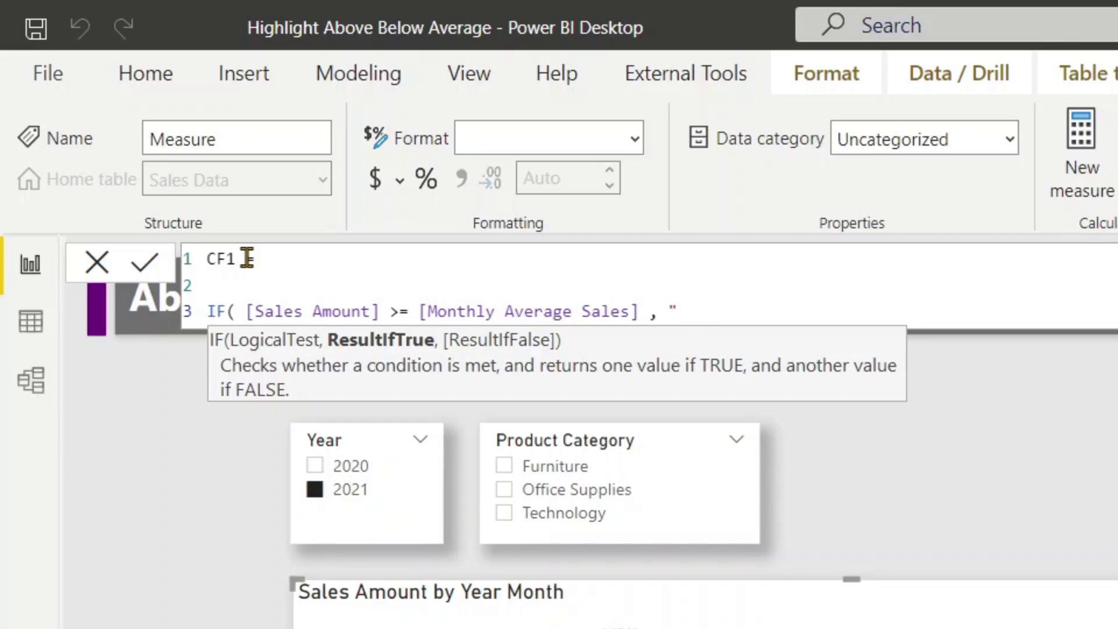
type("seagreen")
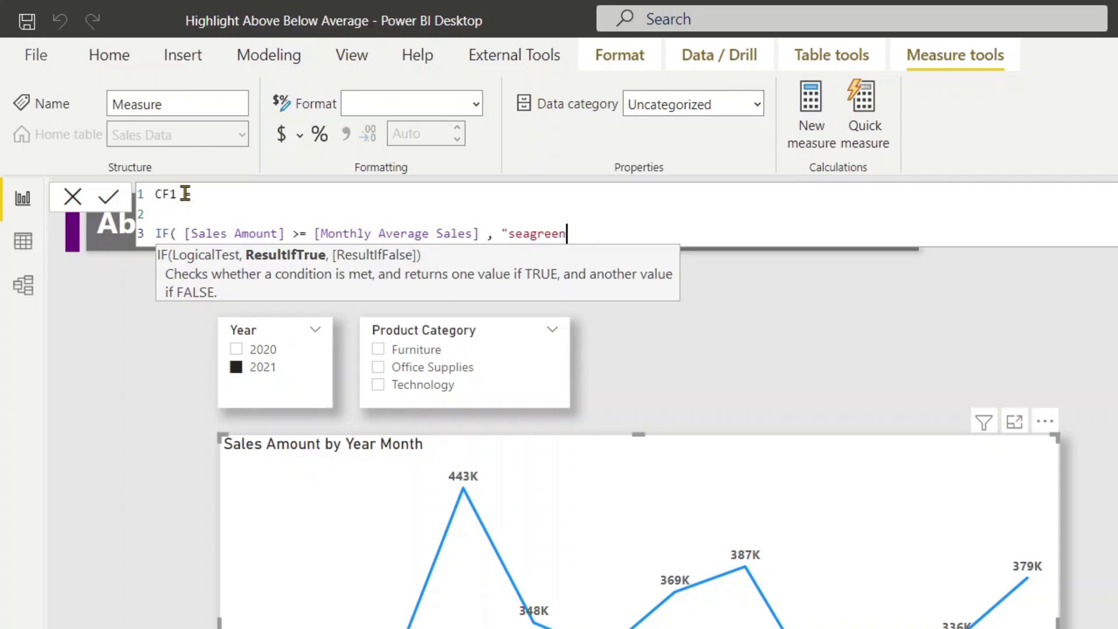
type("\"")
type(", \"")
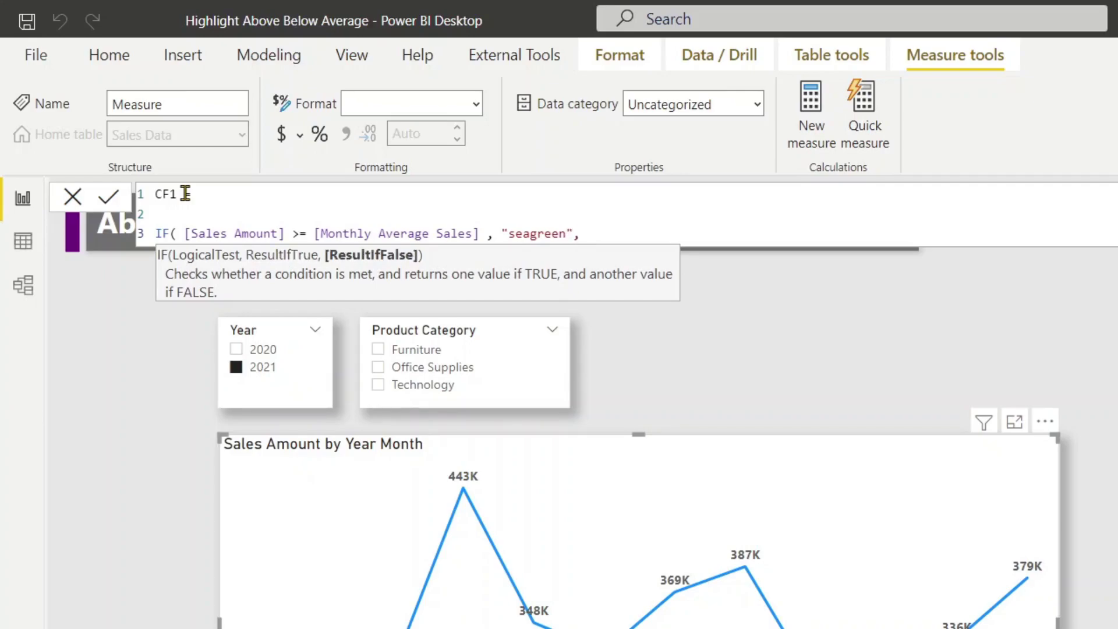
type("tomat")
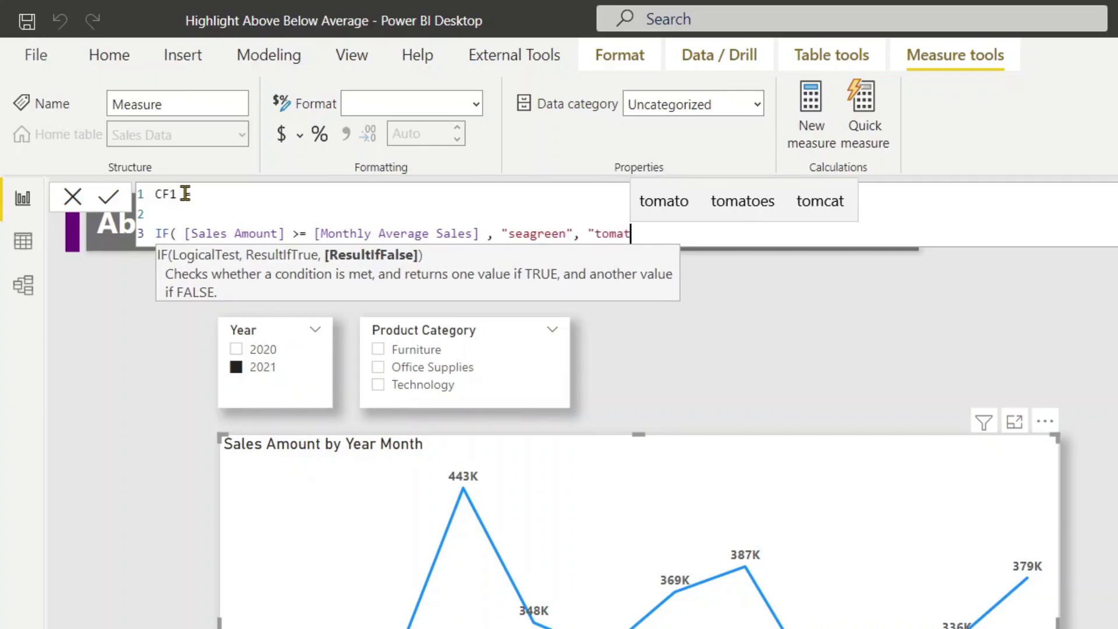
type("o\")")
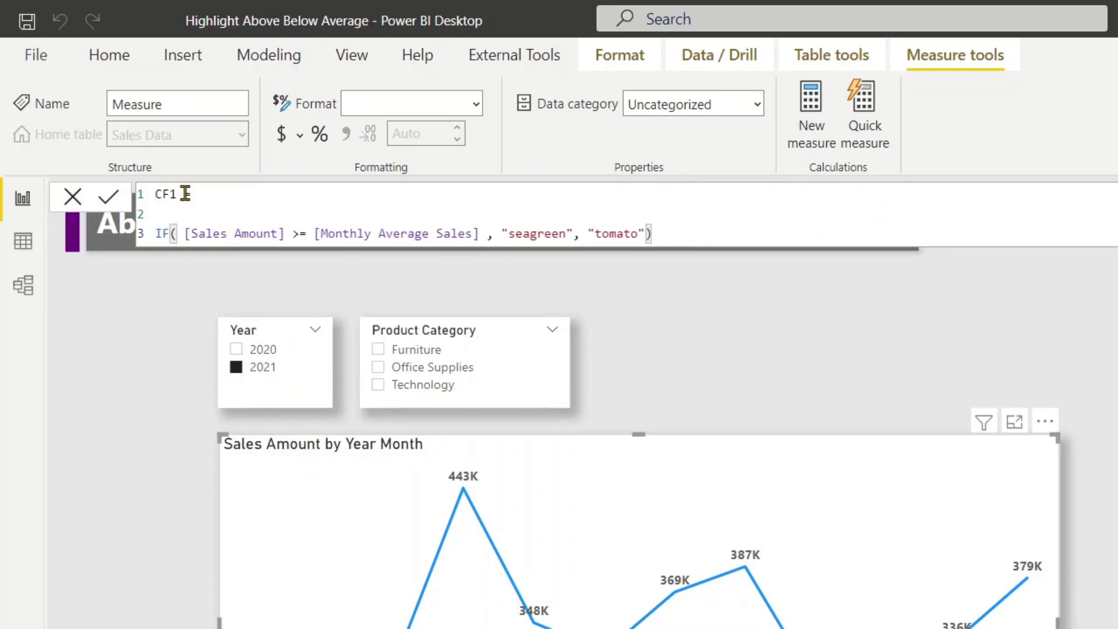
key("Return")
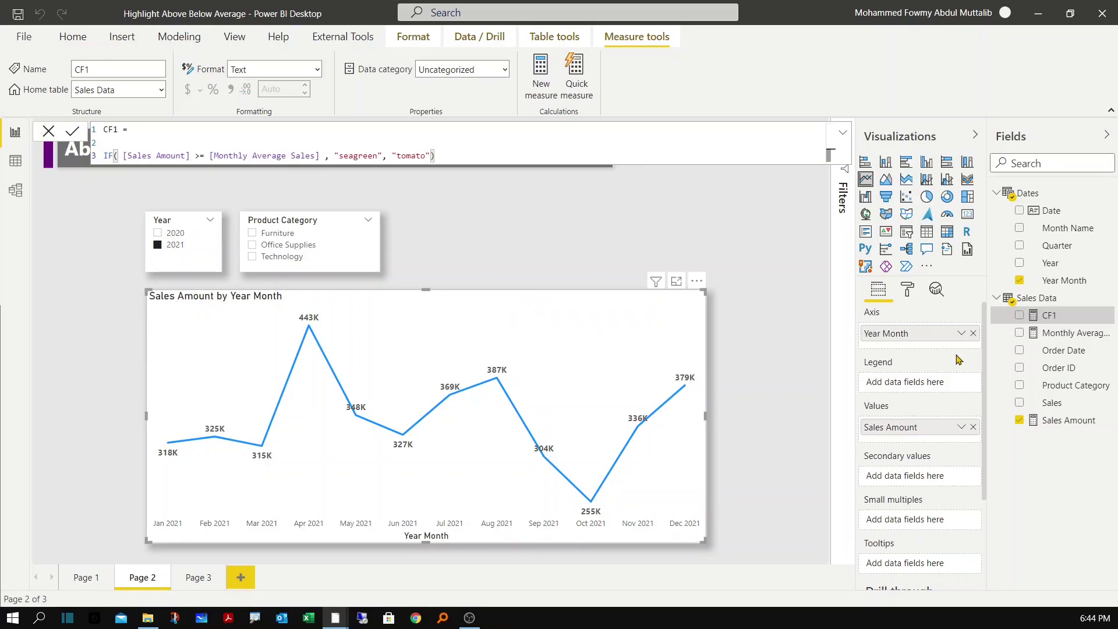
Step: Open the Page 2 chart's data color settings and convert the line chart to a clustered column chart
left_click(908, 290)
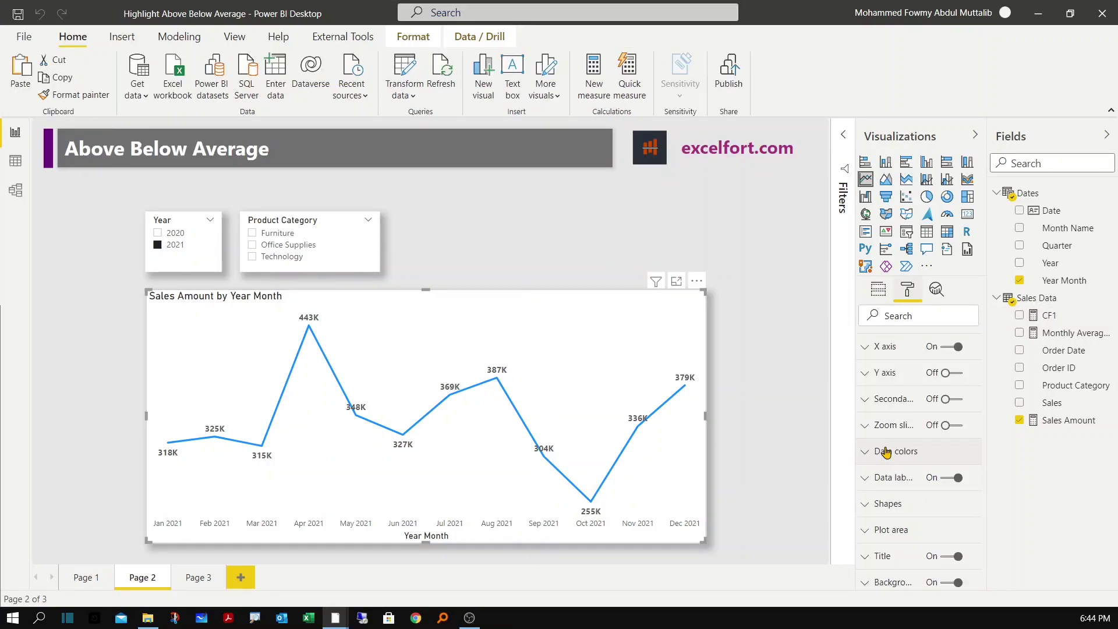
scroll(951, 455, "up", 1)
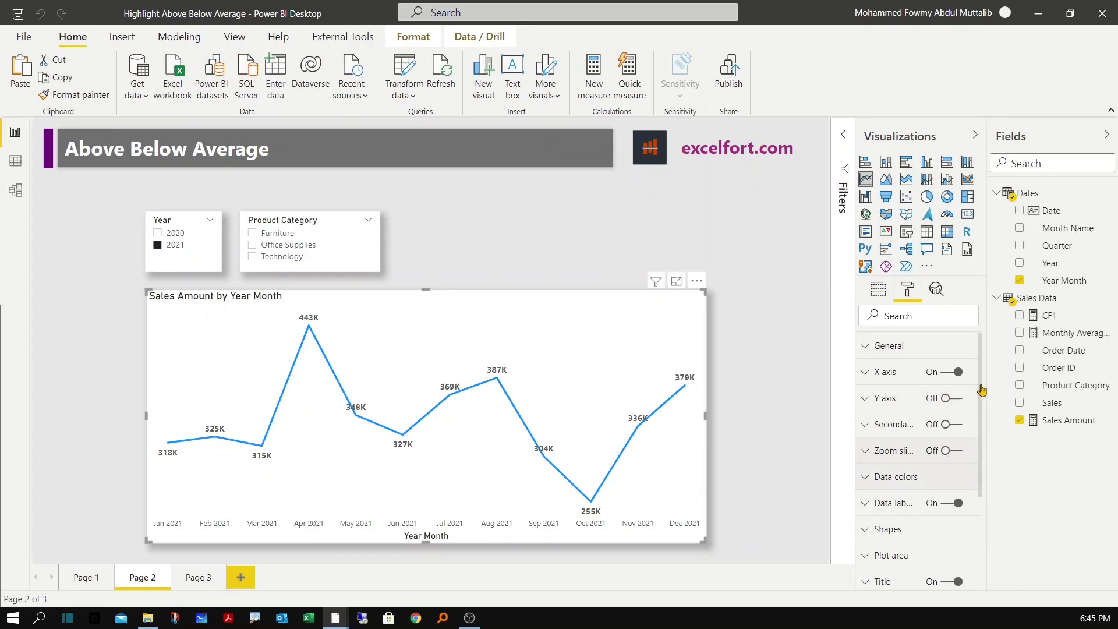
left_click(895, 476)
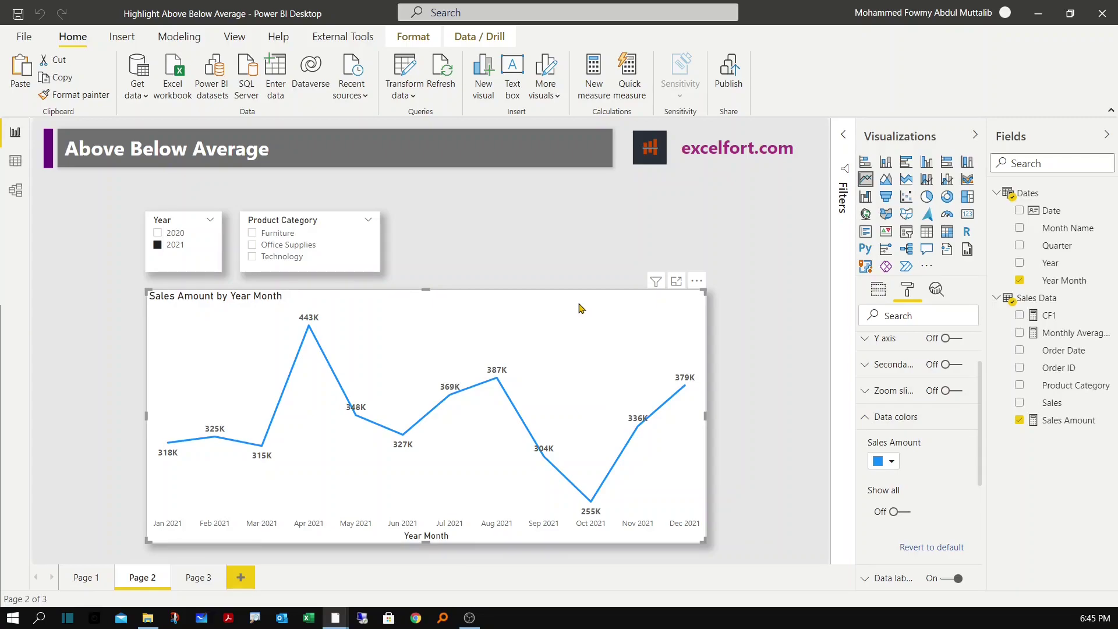
left_click(887, 163)
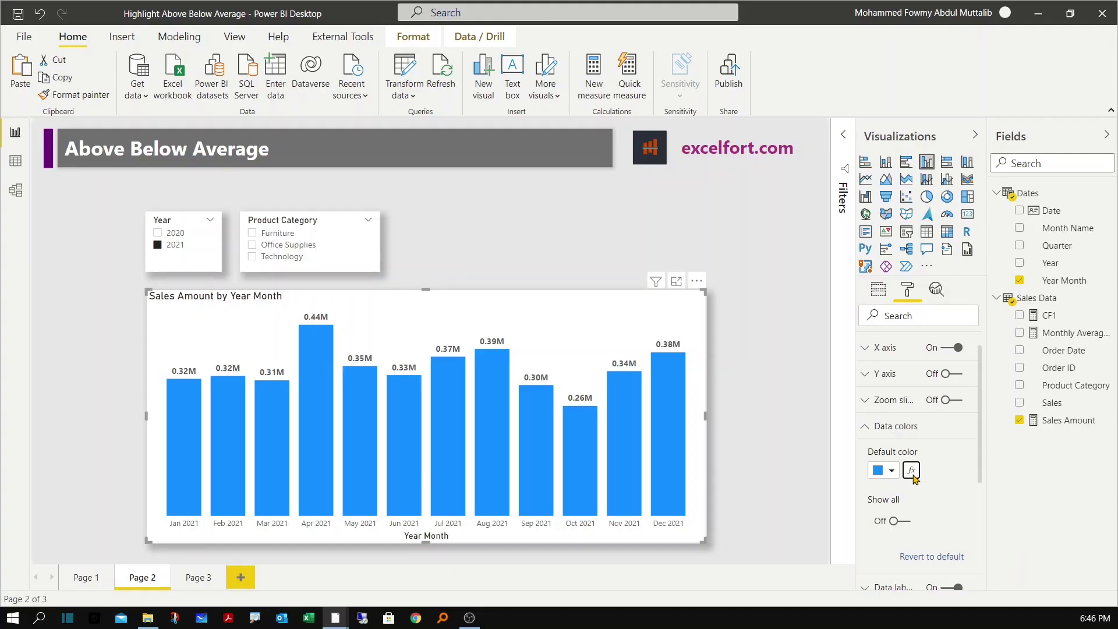
Step: Apply conditional formatting to the columns' default color, formatted by field value based on the CF1 measure
left_click(913, 475)
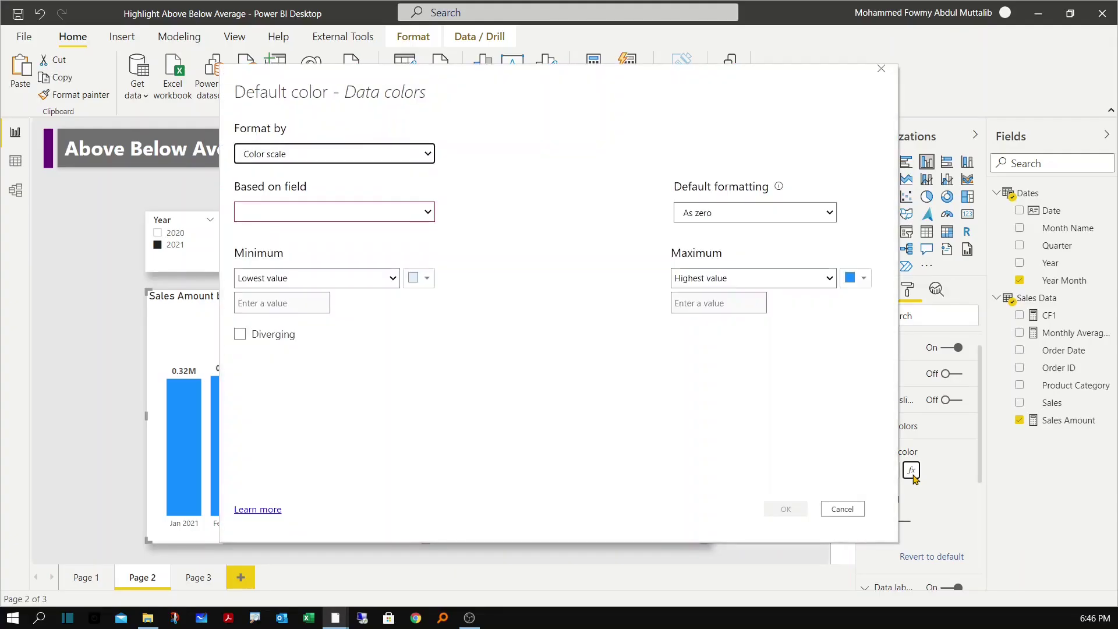
left_click(310, 154)
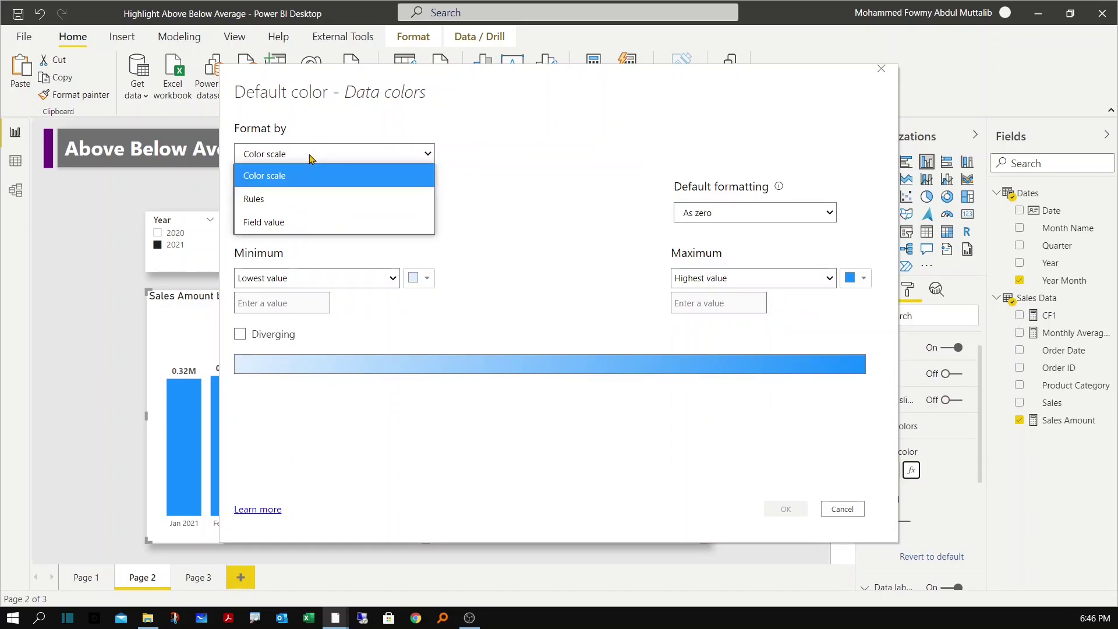
left_click(287, 222)
left_click(298, 214)
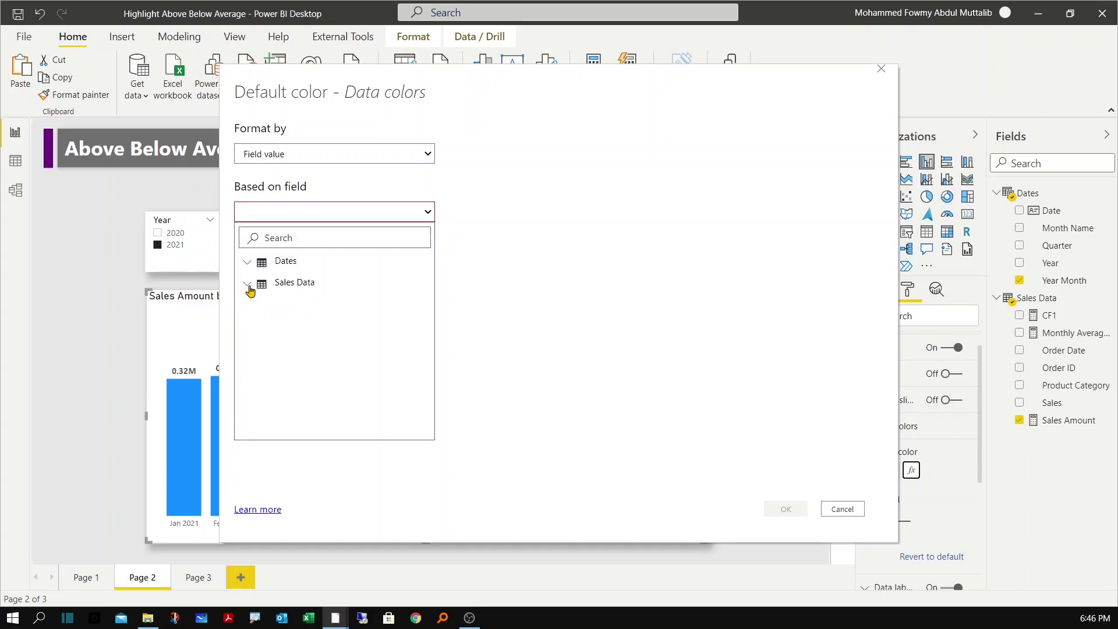
left_click(248, 285)
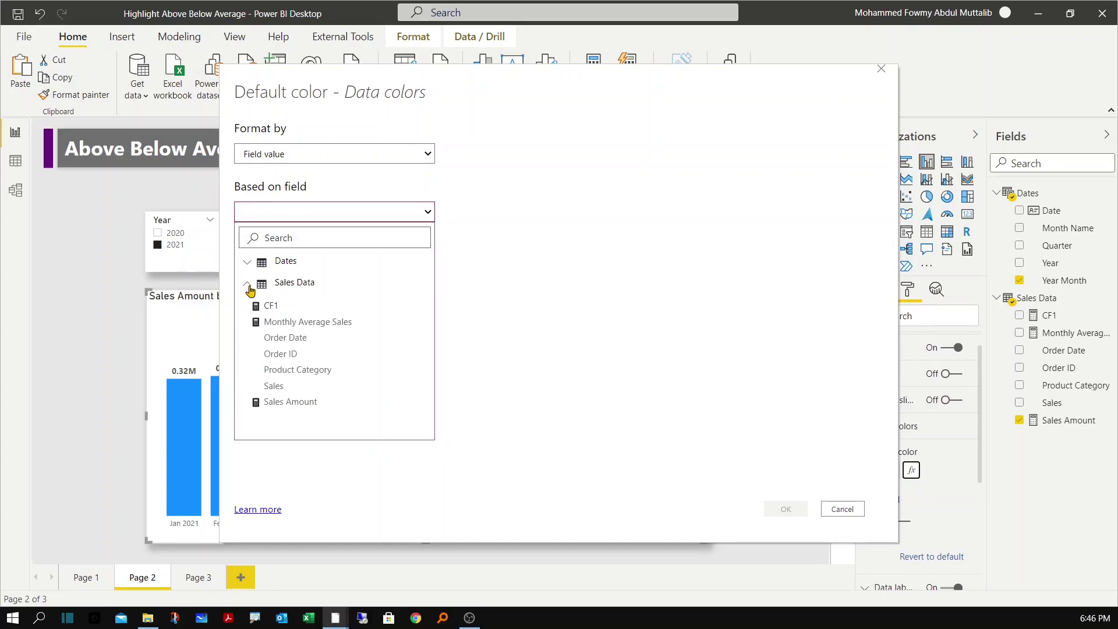
left_click(273, 307)
left_click(787, 508)
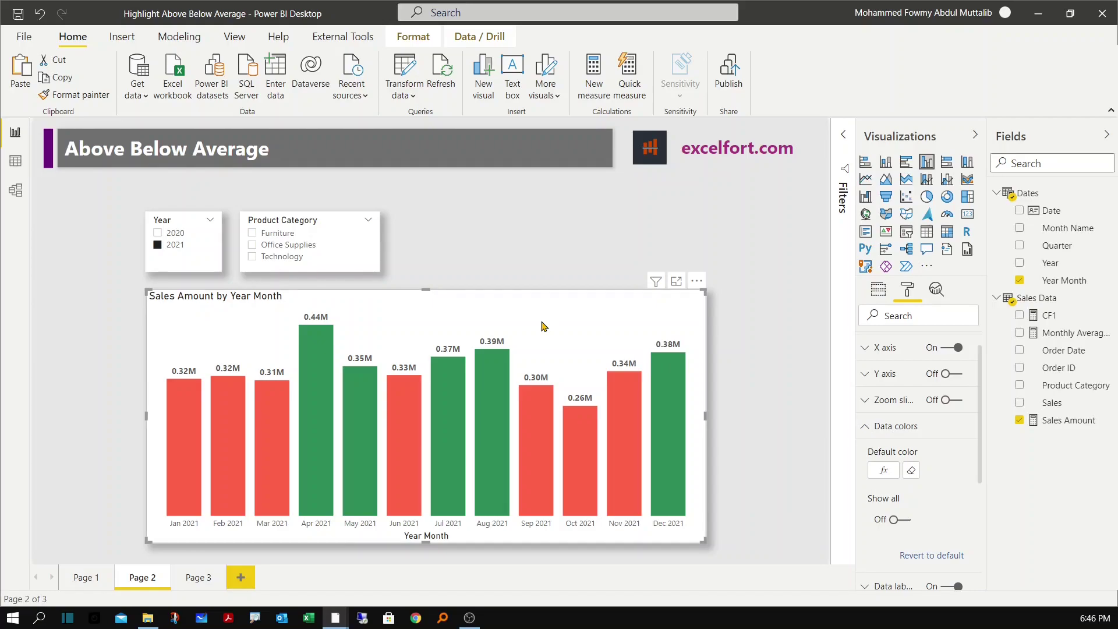
Step: Filter Product Category to Furniture and convert the Sales Amount chart back to a line chart
left_click(253, 234)
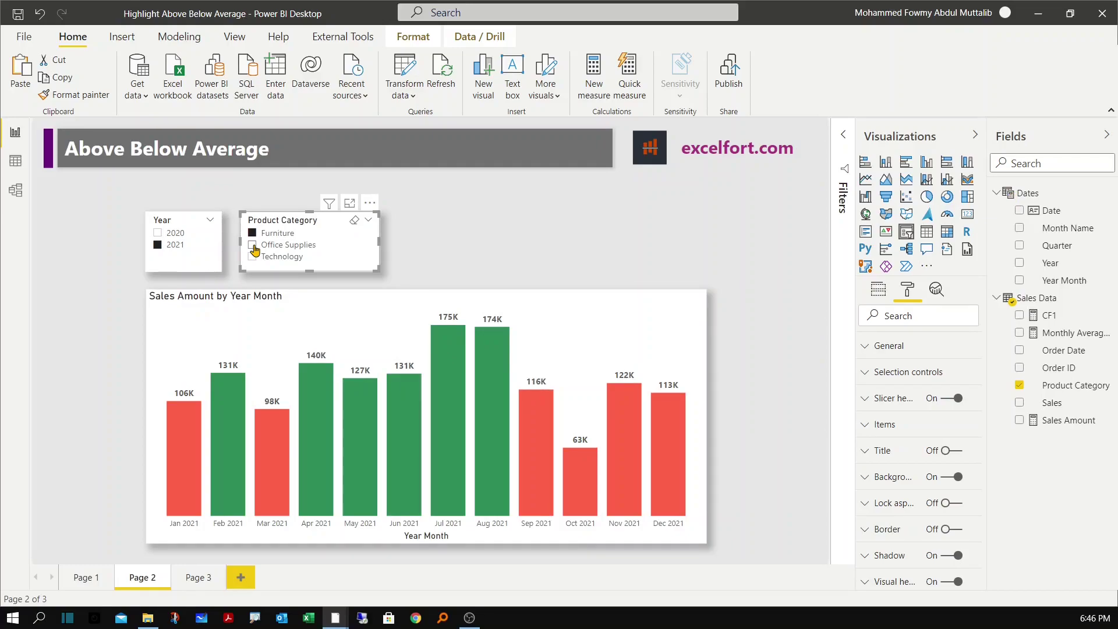
left_click(417, 299)
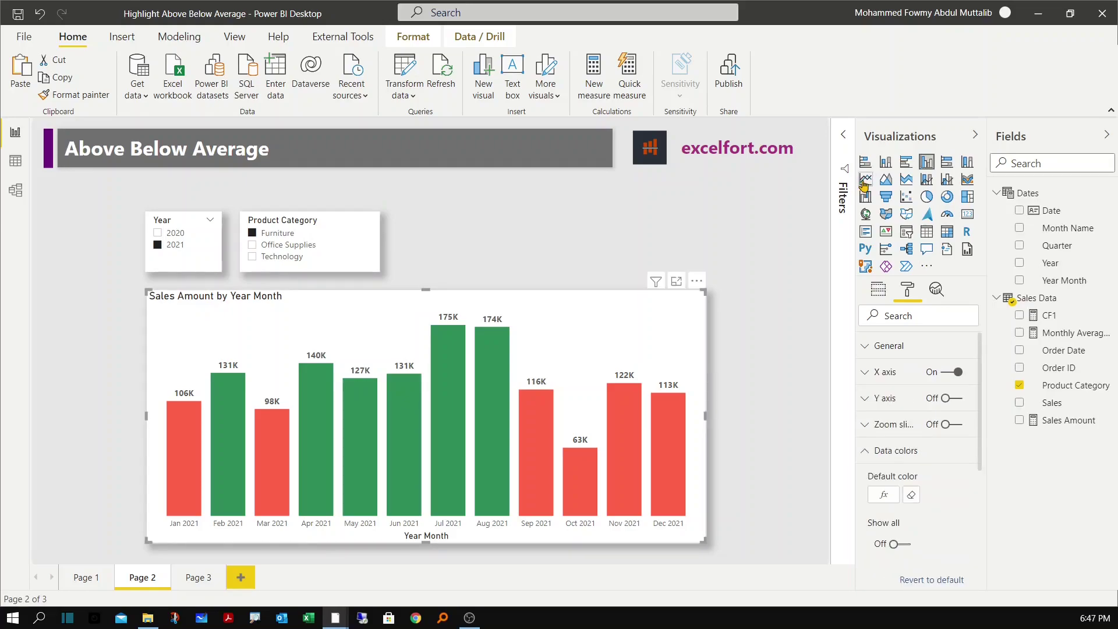
left_click(864, 180)
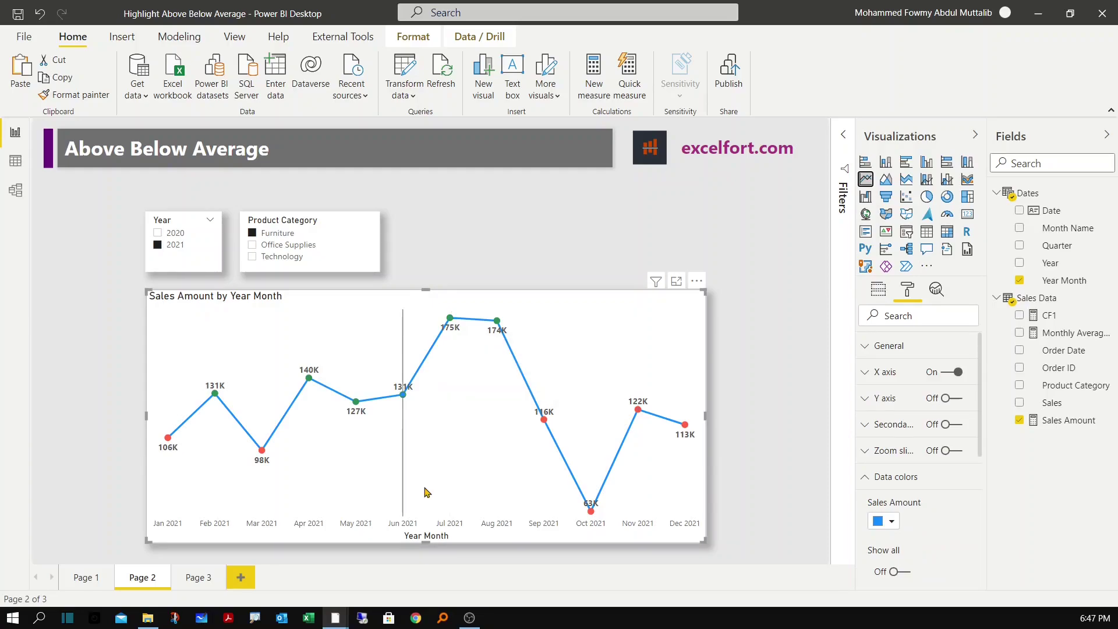
left_click(268, 249)
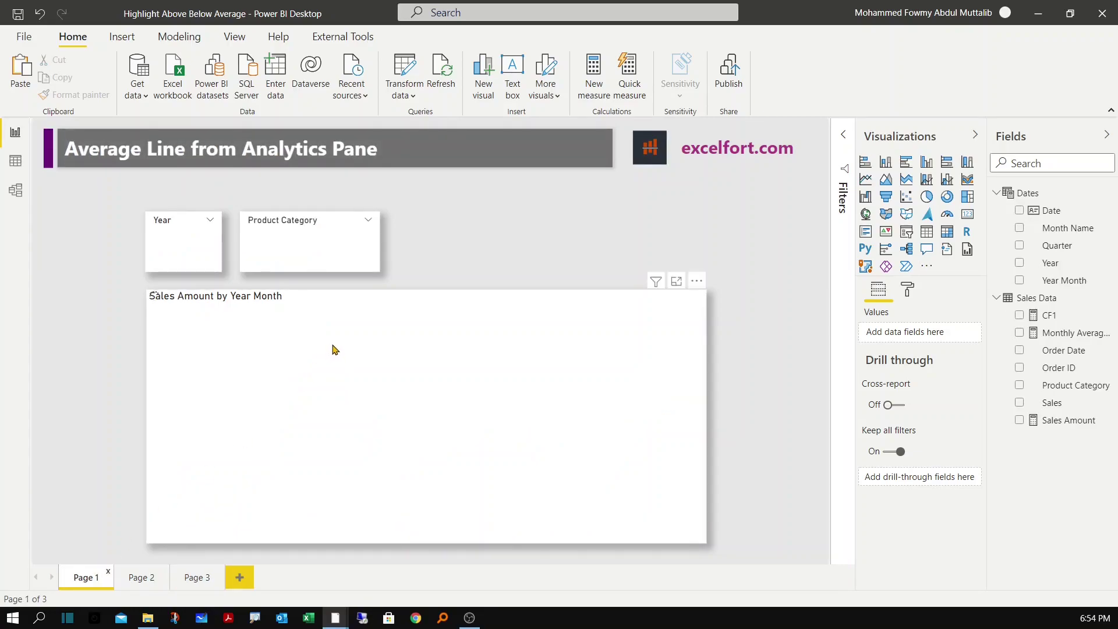
Step: Copy the Sales Amount line chart from Page 1 and paste it onto Page 3
left_click(419, 303)
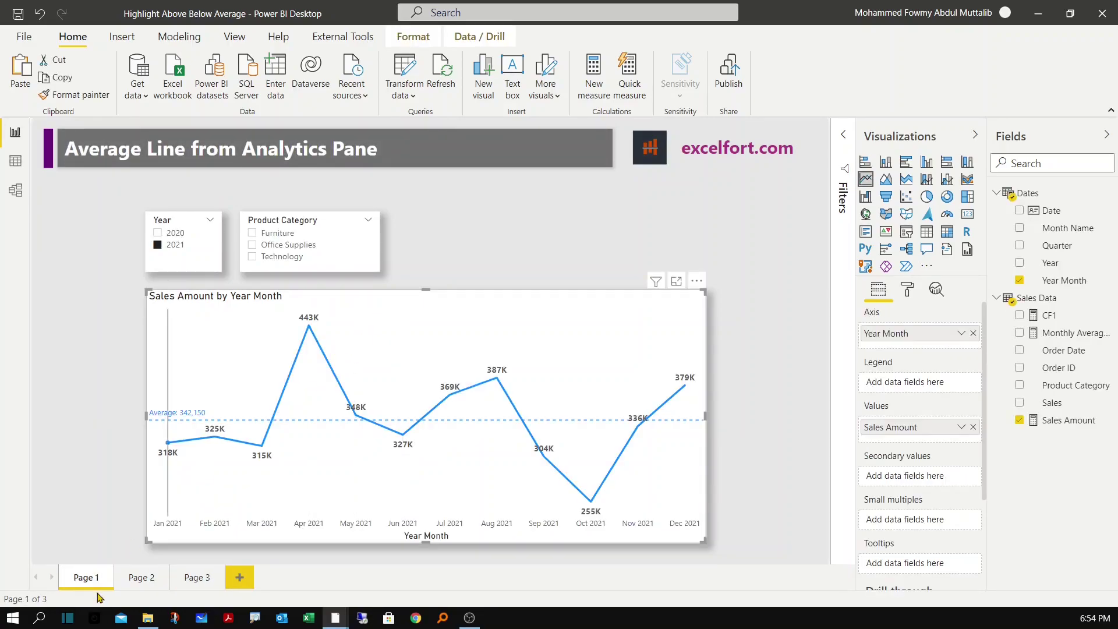
left_click(195, 577)
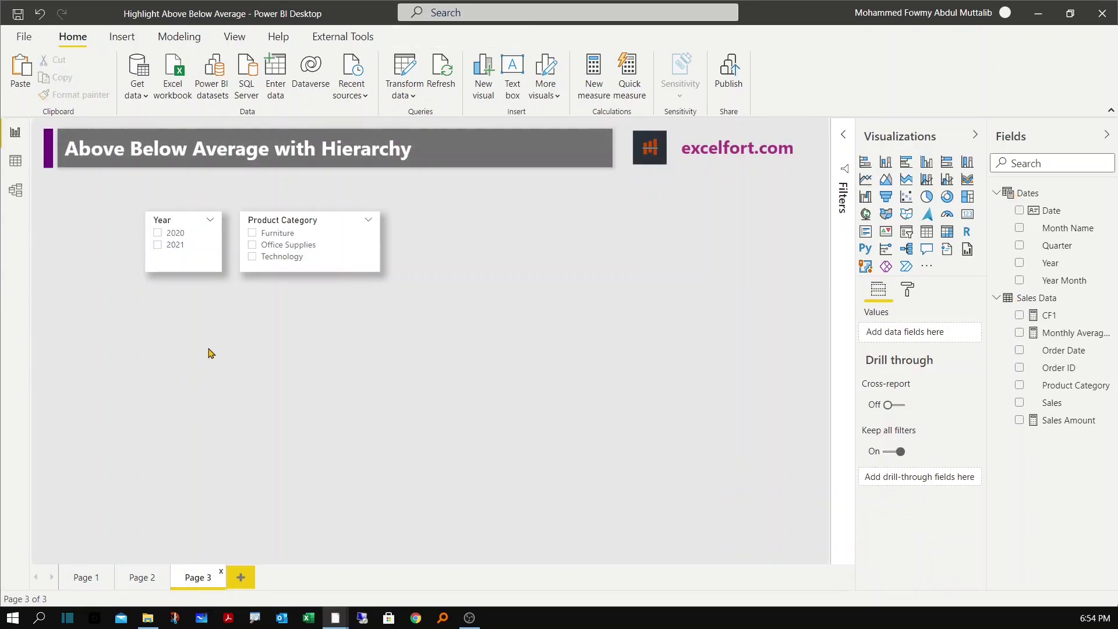
key("ctrl+v")
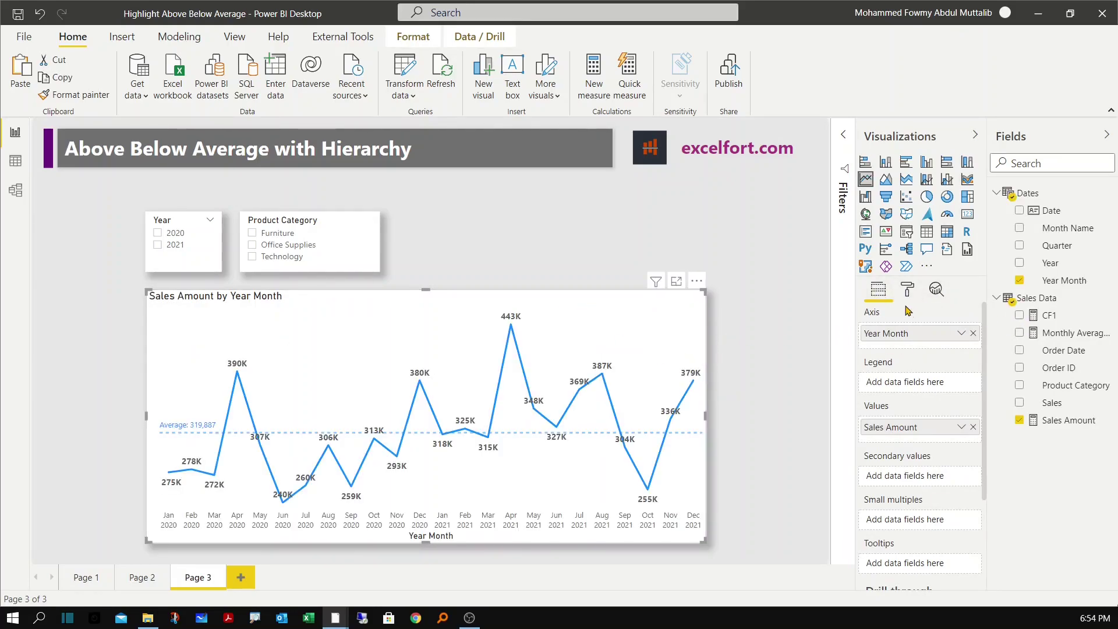
Step: Replace Year Month on the Page 3 chart's axis with the fields Year, Quarter and Month Name, in that order
left_click(973, 333)
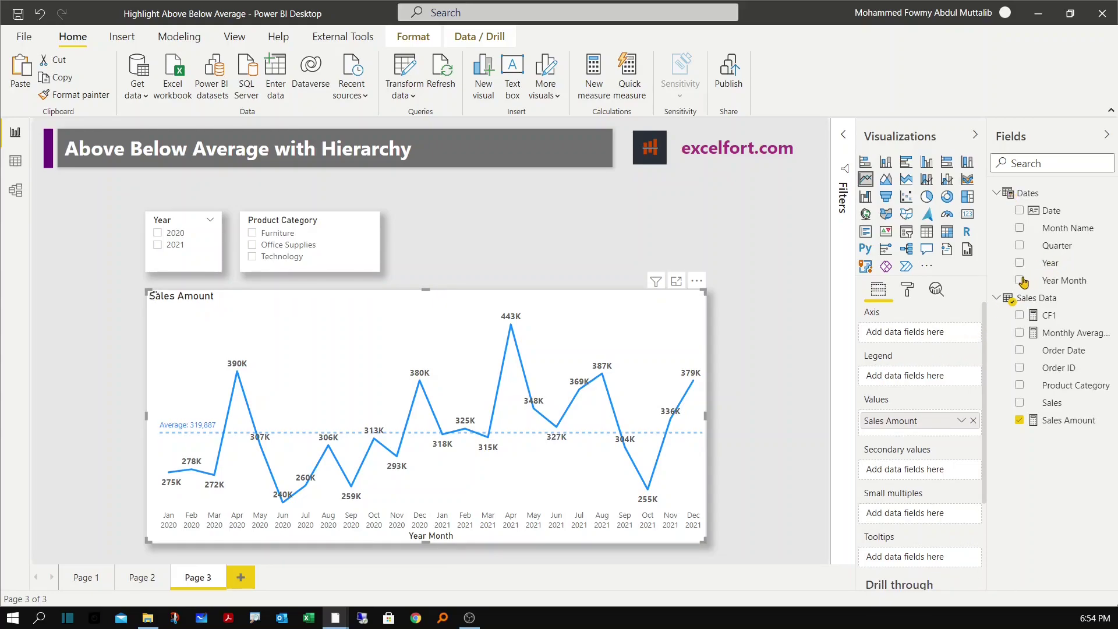
left_click_drag(1017, 269, 925, 335)
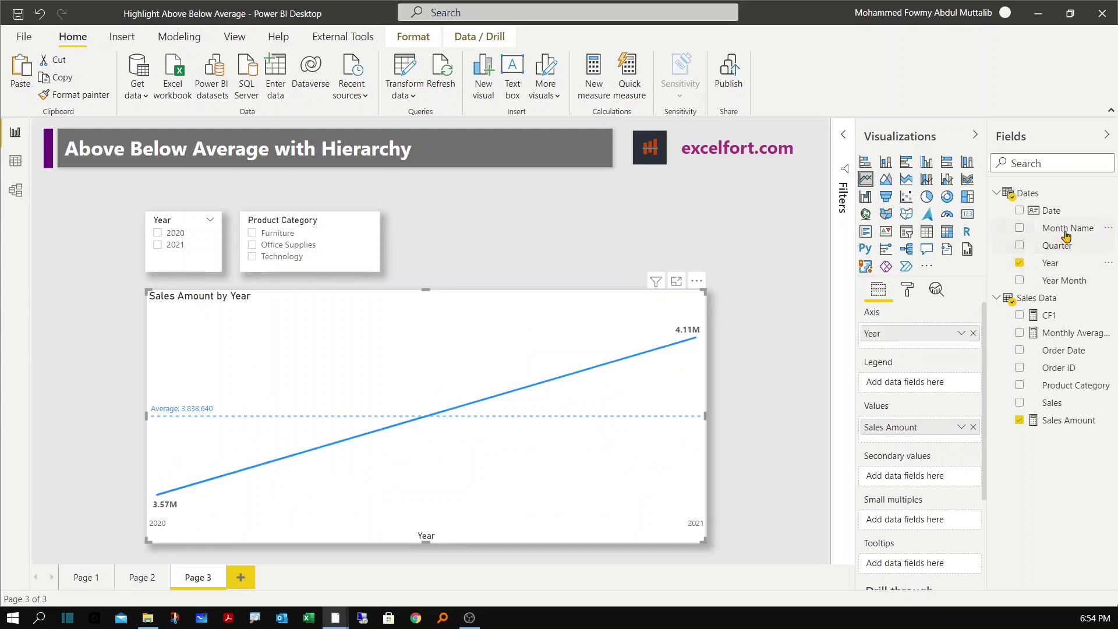
left_click_drag(1057, 247, 930, 351)
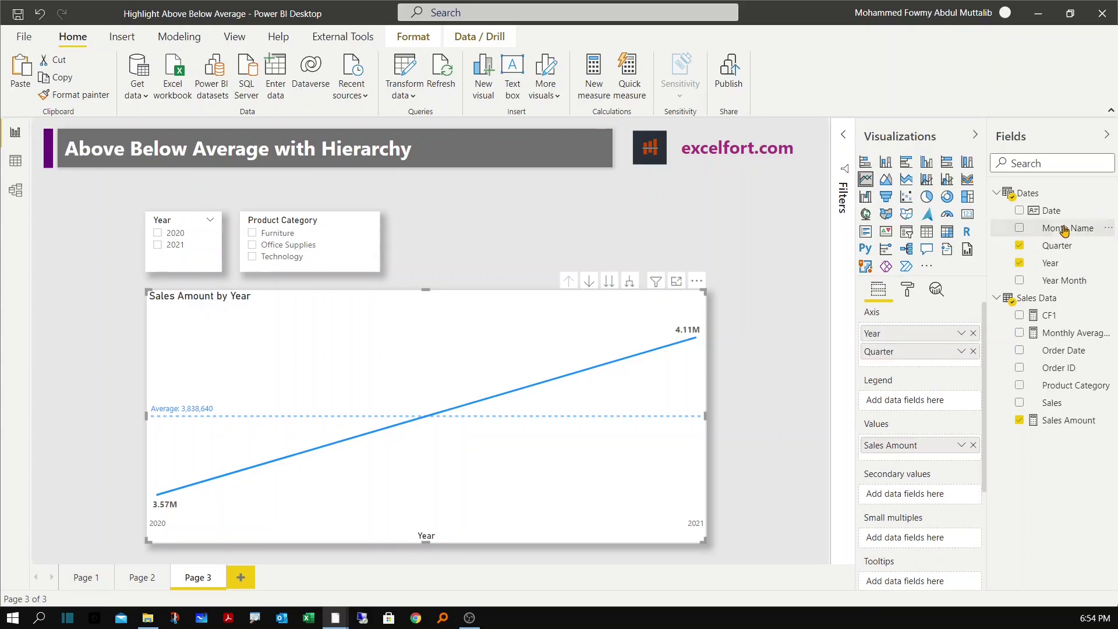
left_click_drag(1066, 229, 926, 365)
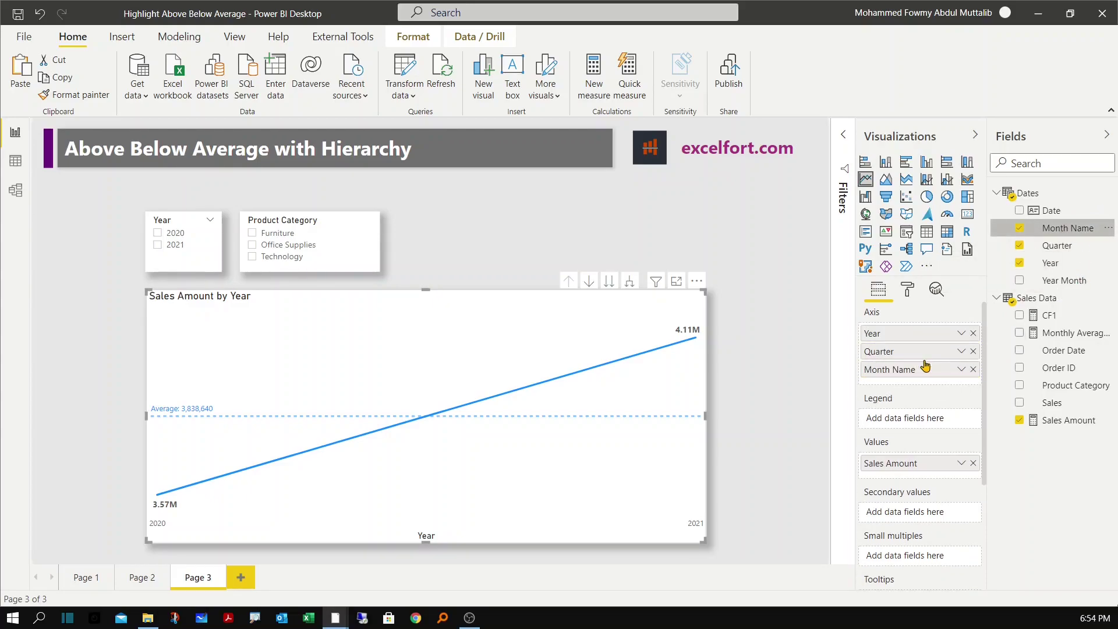
Step: Remove the average line from the Page 3 chart and expand its axis hierarchy through quarters down to months
left_click(936, 289)
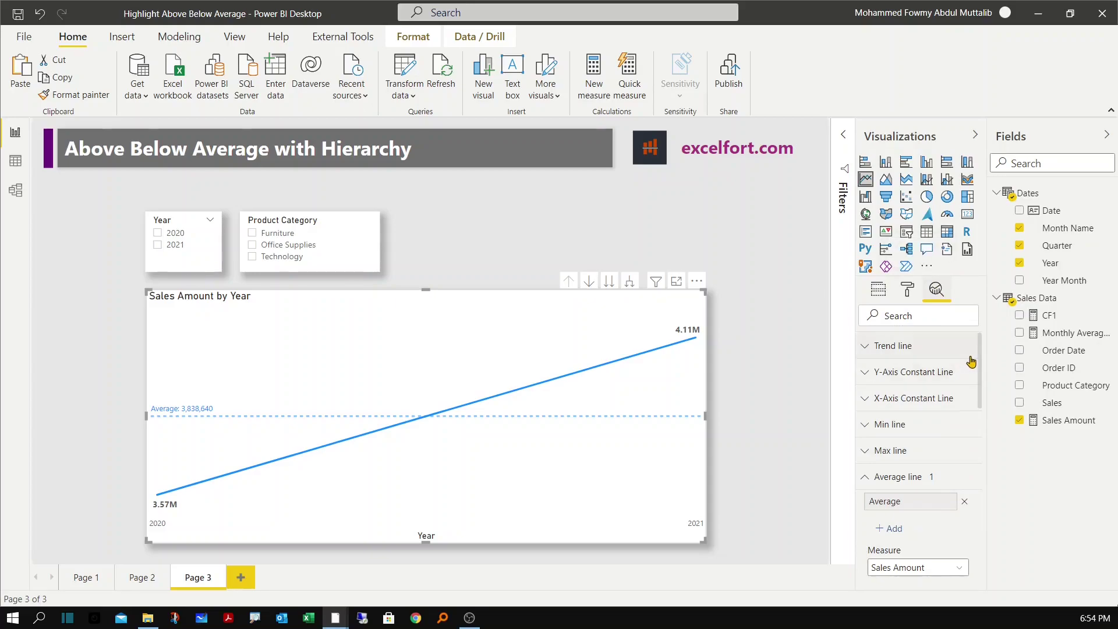
key("Tab")
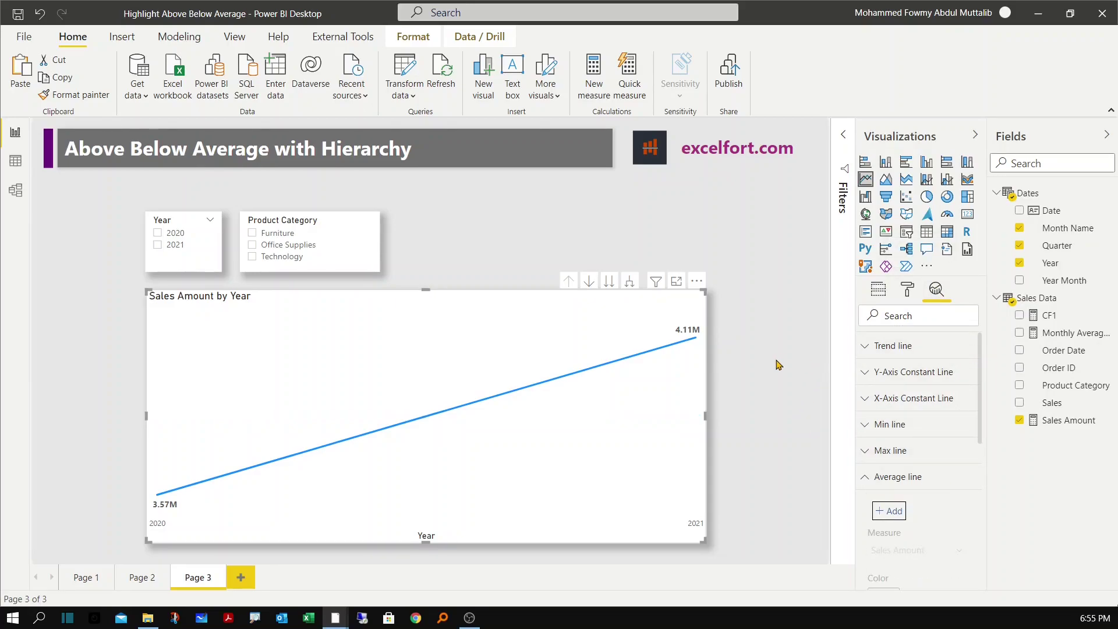
mouse_move(468, 381)
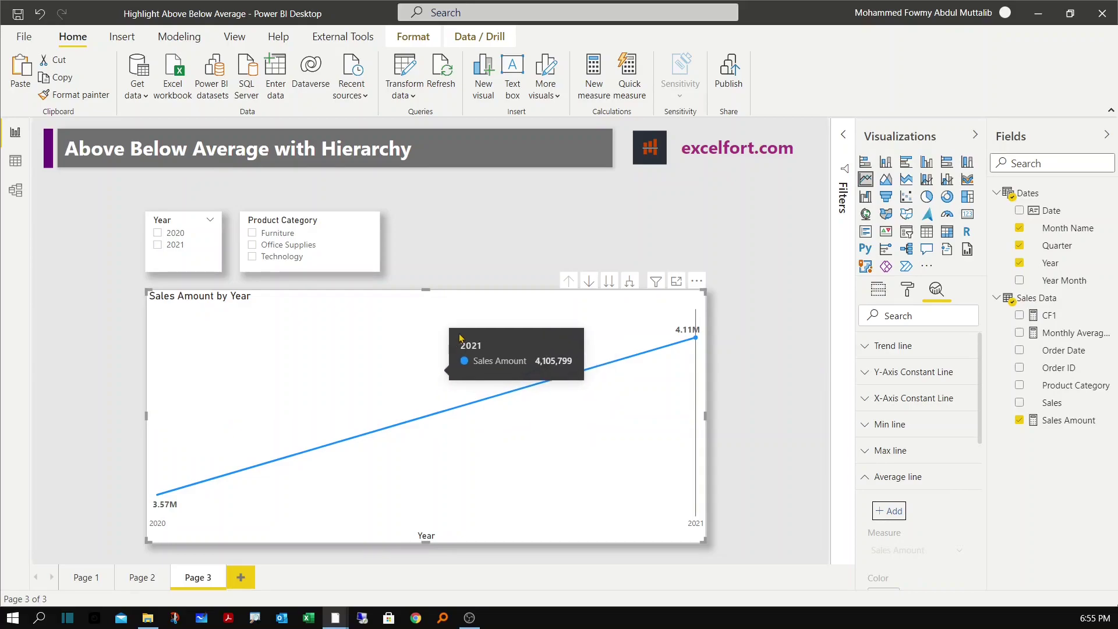
left_click(629, 282)
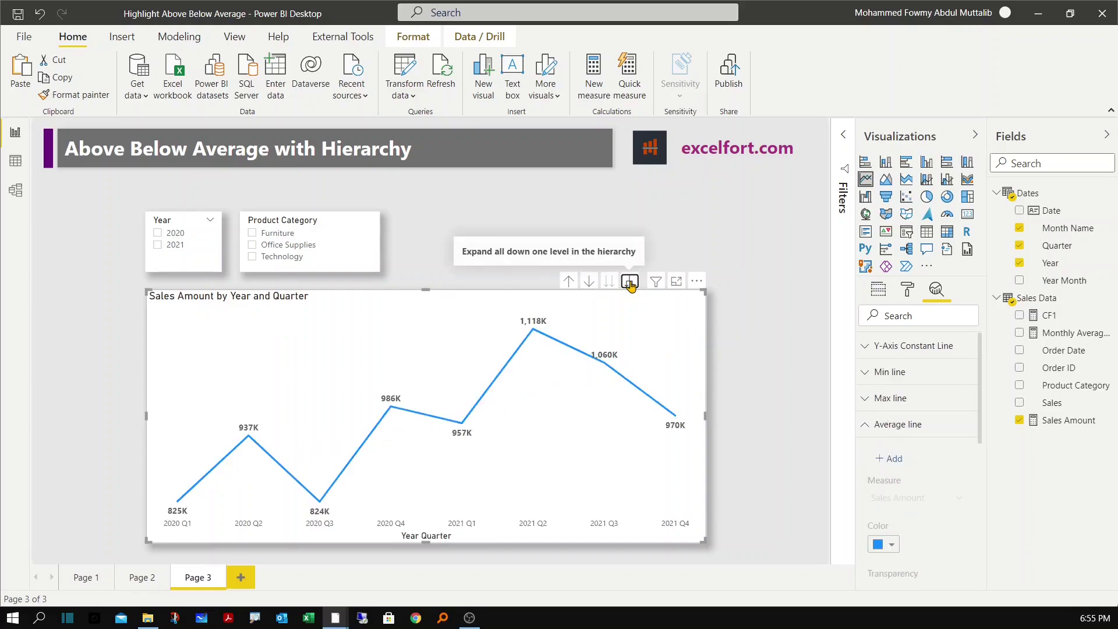
left_click(630, 282)
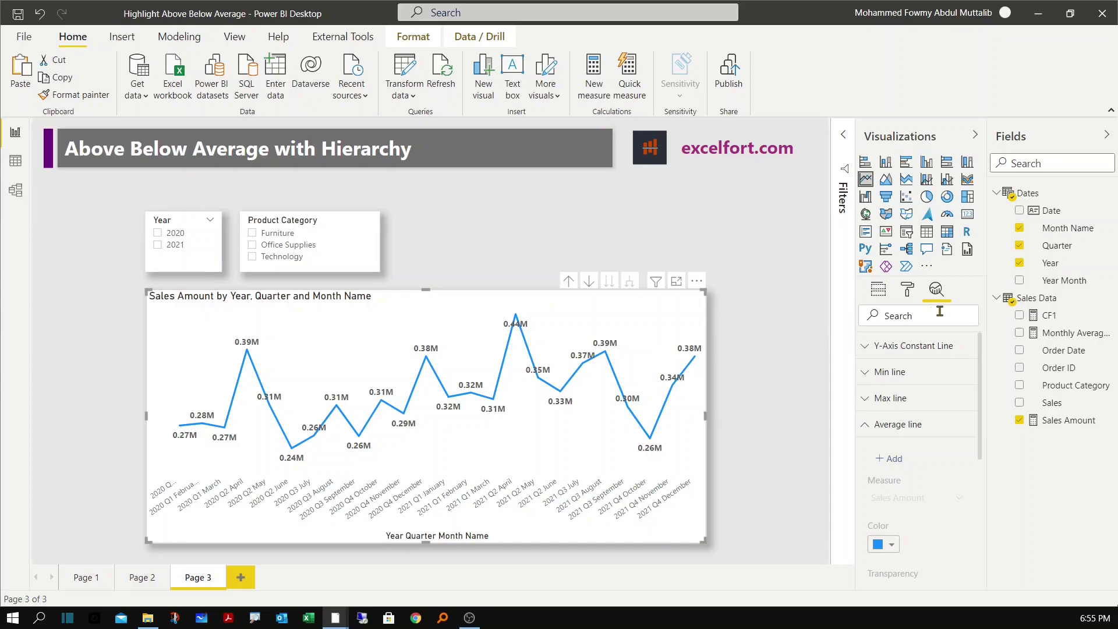
Step: Turn off concatenated labels for the X axis of the Page 3 chart
left_click(912, 288)
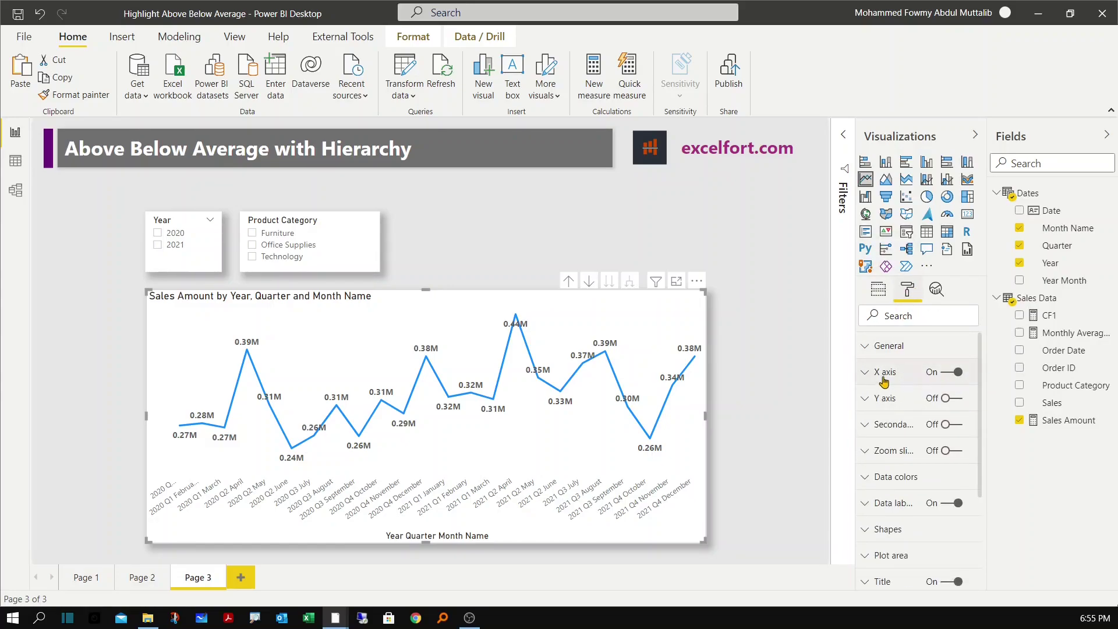
left_click(884, 379)
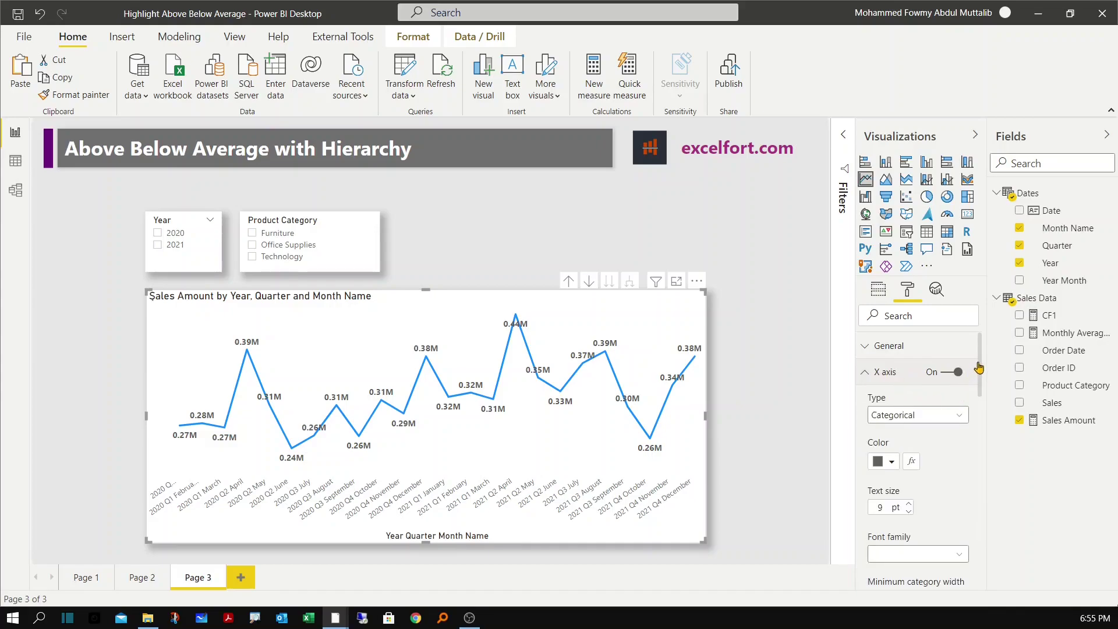
scroll(982, 415, "down", 5)
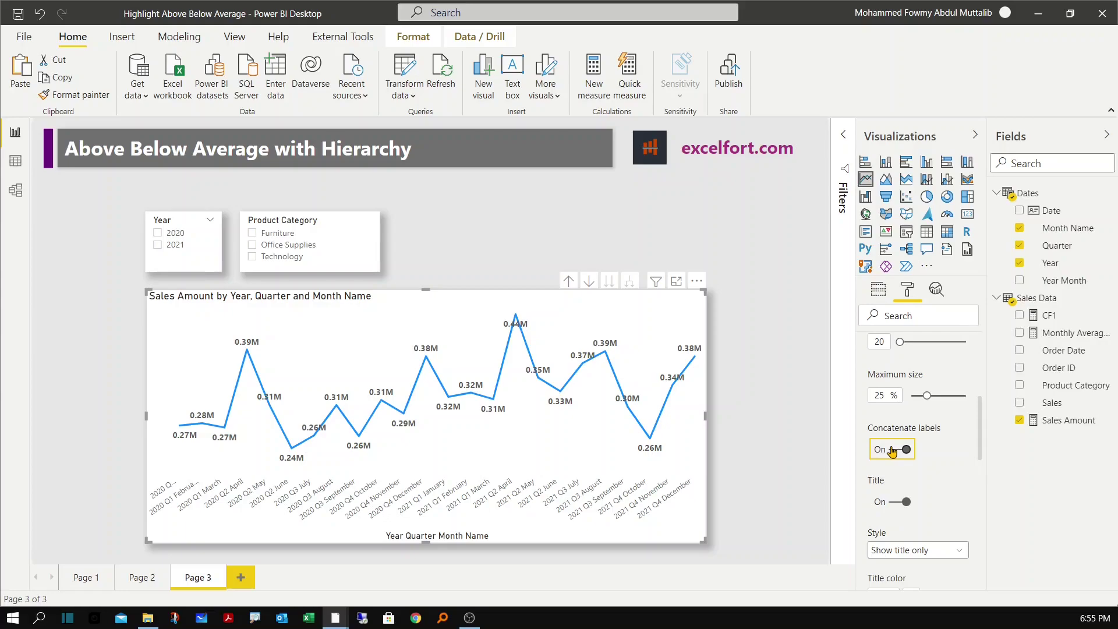
left_click(892, 451)
scroll(886, 506, "down", 1)
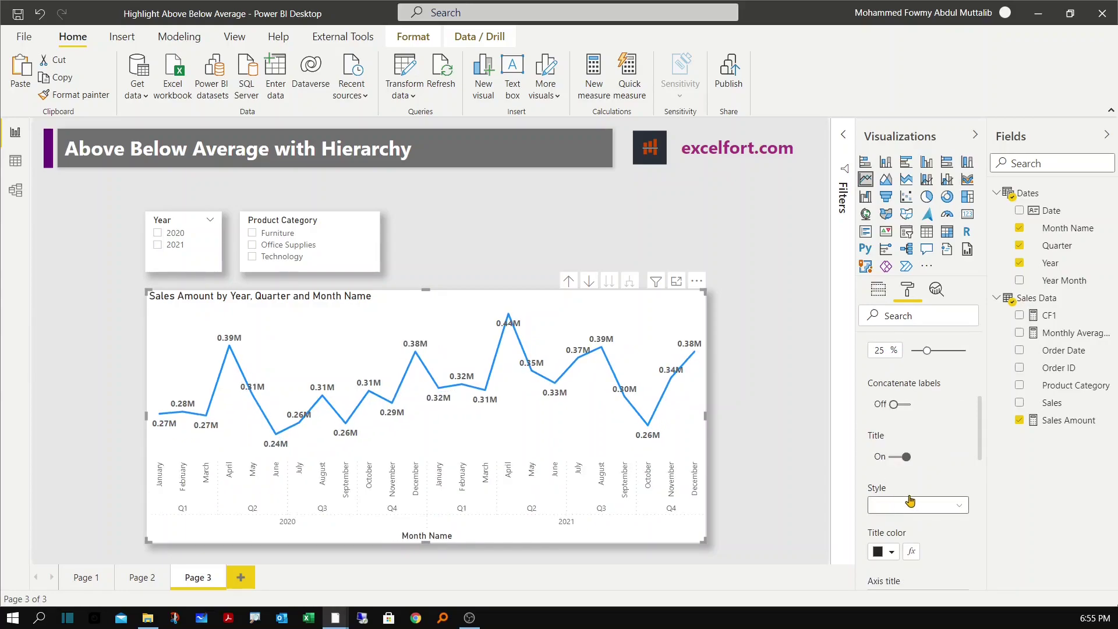
Step: Drill the Page 3 chart up from months to the Year level and expand it back down to months
left_click(897, 457)
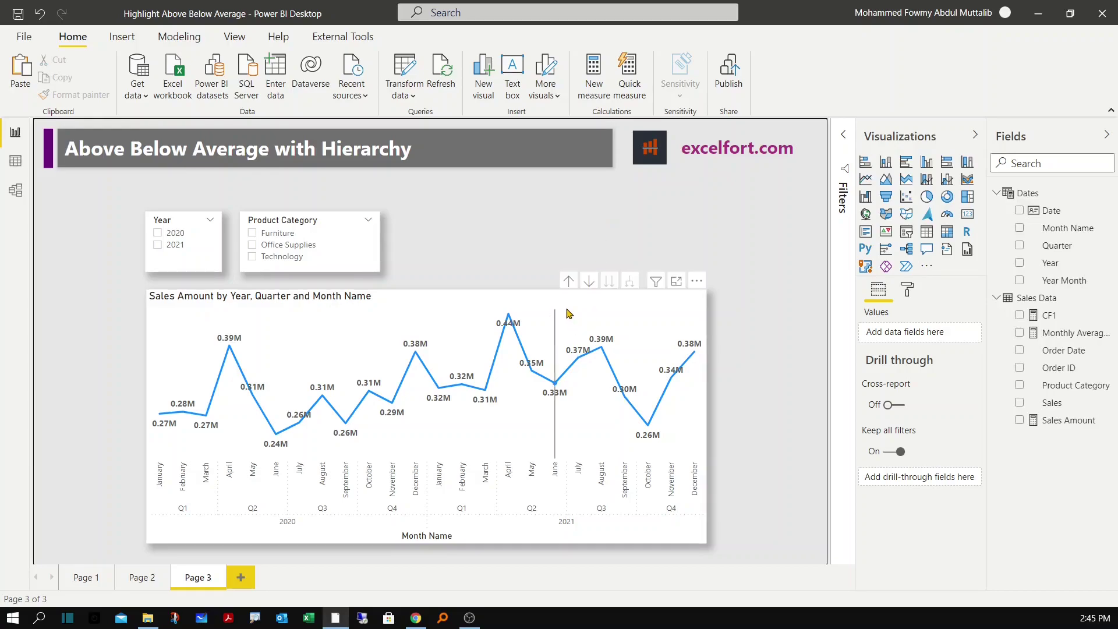
left_click(568, 282)
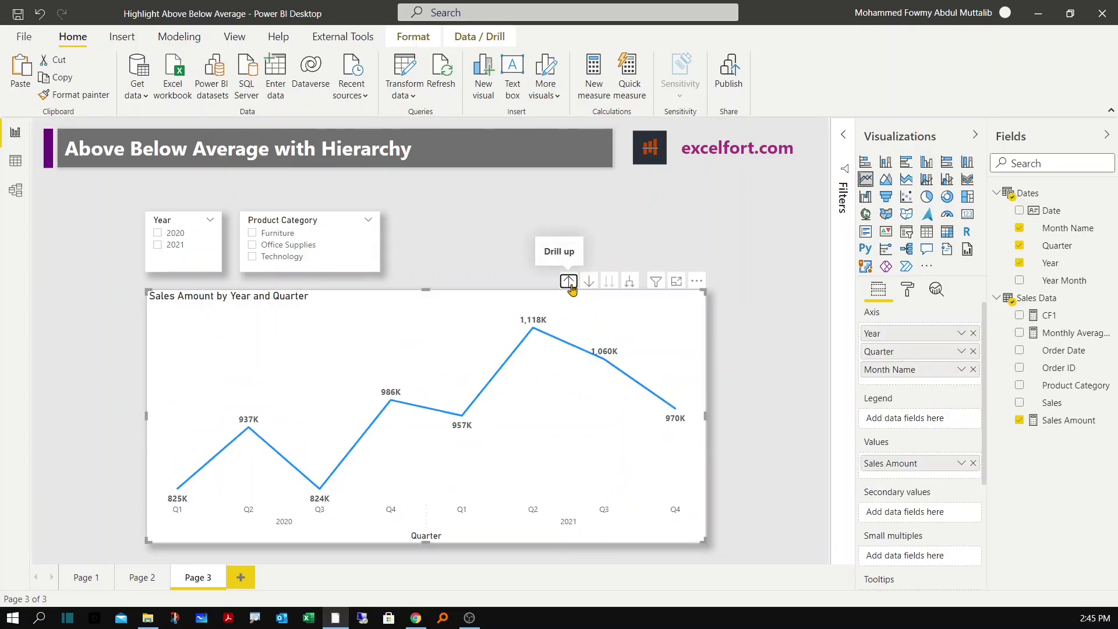
left_click(569, 281)
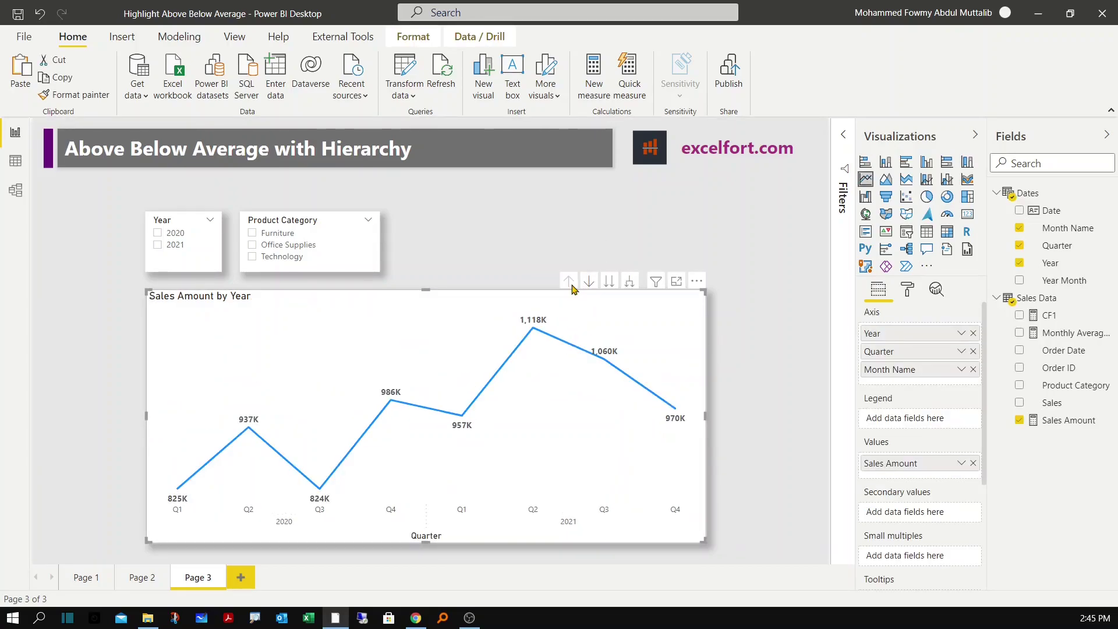
left_click(628, 283)
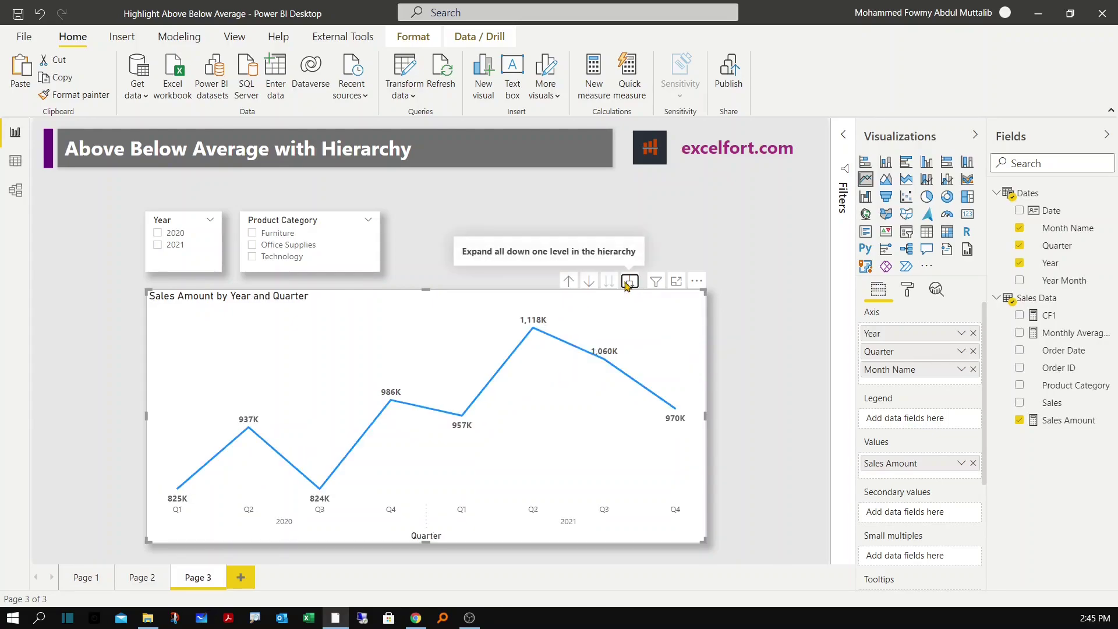
left_click(627, 285)
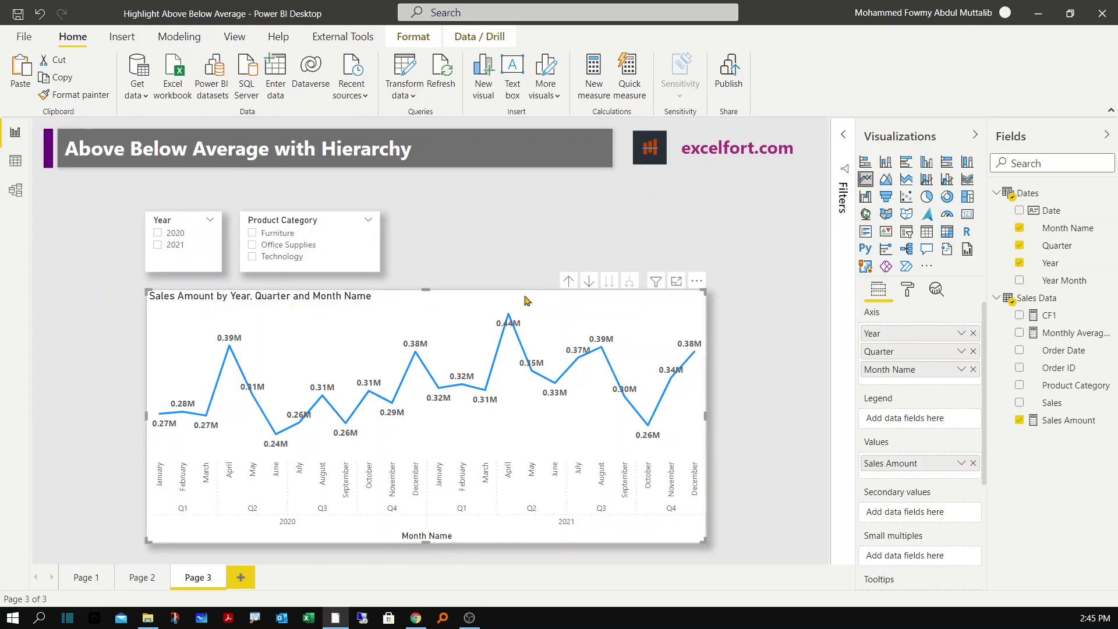
Step: Add an average line for Sales Amount to the Page 3 chart and turn on the line's data label
left_click(936, 290)
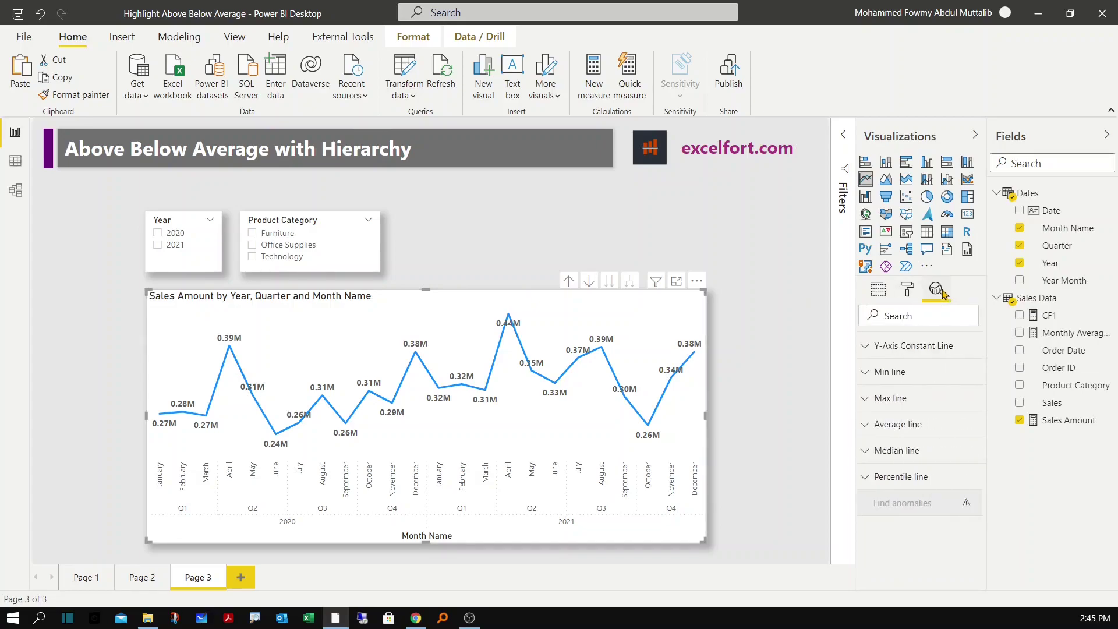
left_click(886, 425)
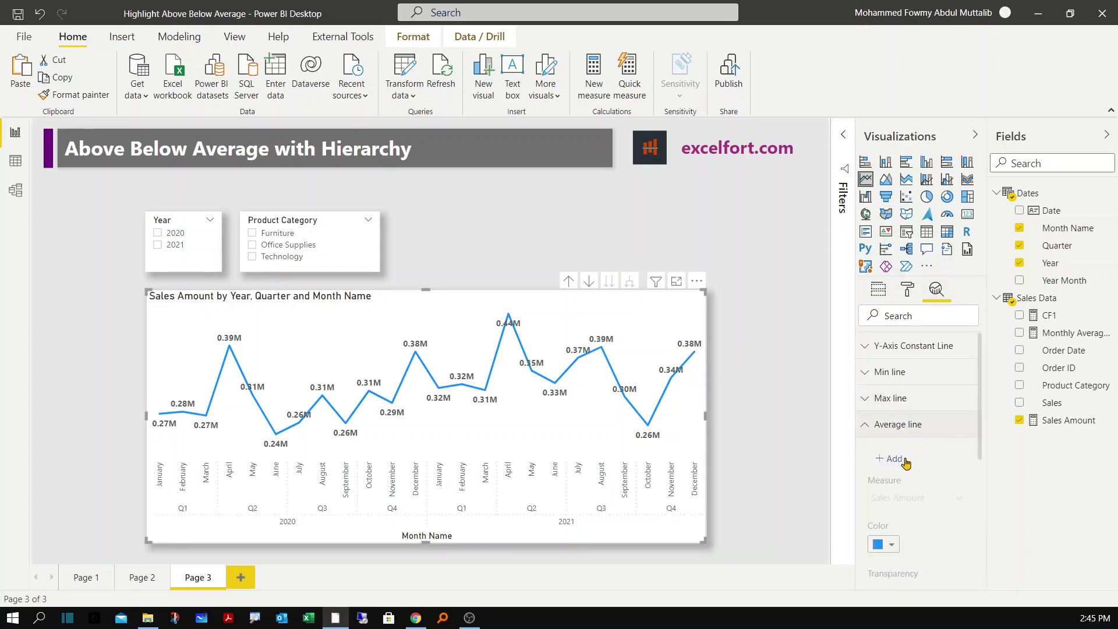
left_click(904, 460)
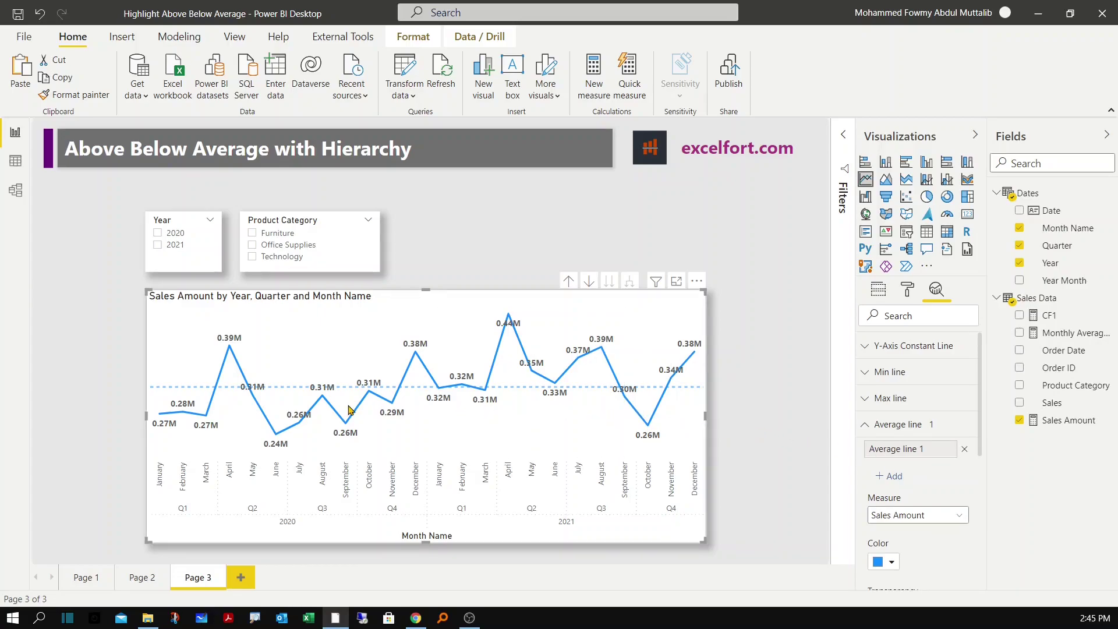
mouse_move(180, 392)
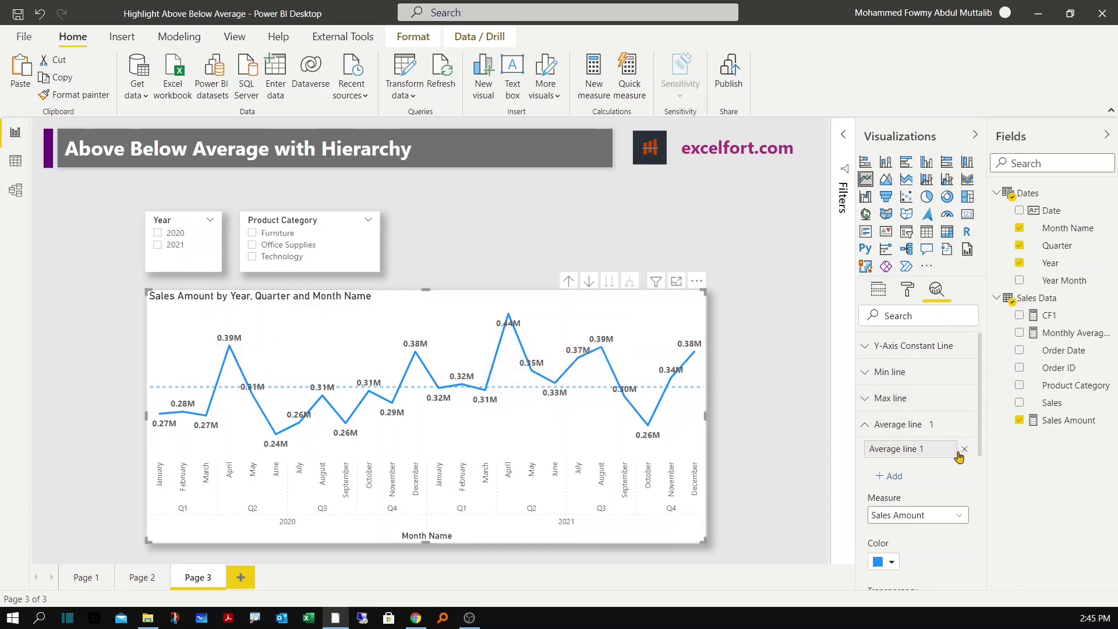
left_click_drag(984, 426, 984, 545)
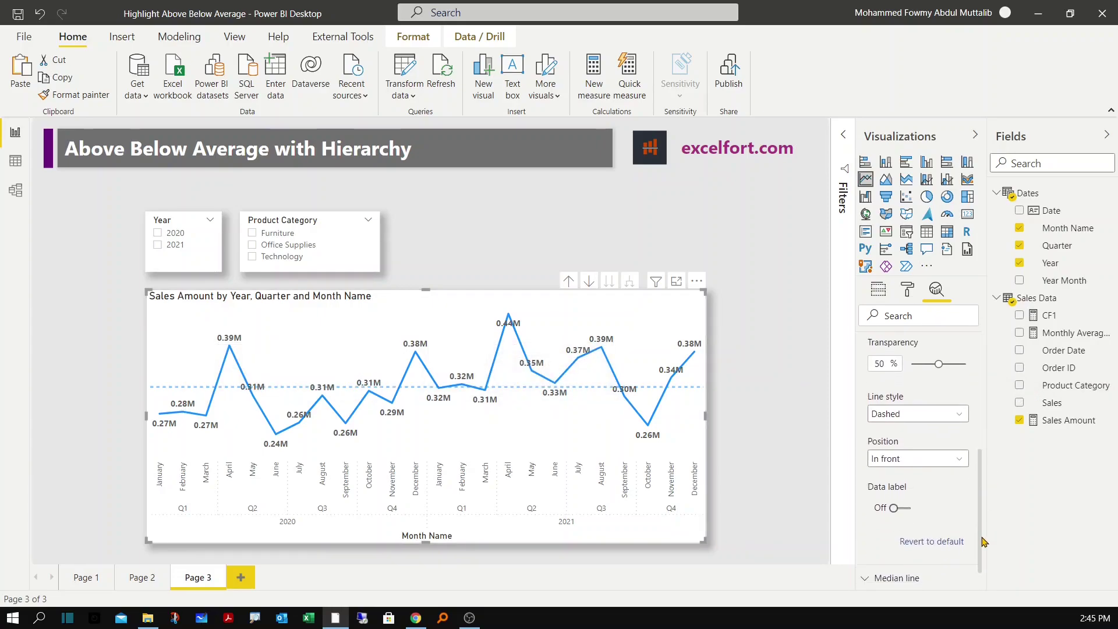
left_click(905, 508)
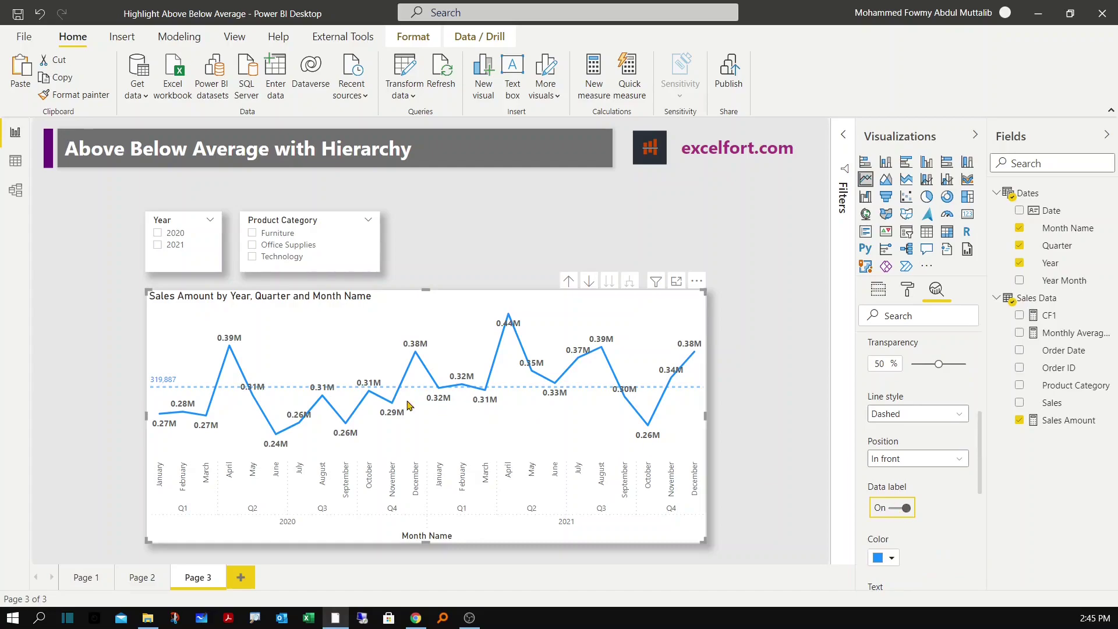
Step: Remove the average line from the Page 3 chart and drill the chart up to the Year and Quarter level
mouse_move(159, 452)
scroll(984, 421, "up", 1)
scroll(983, 419, "up", 3)
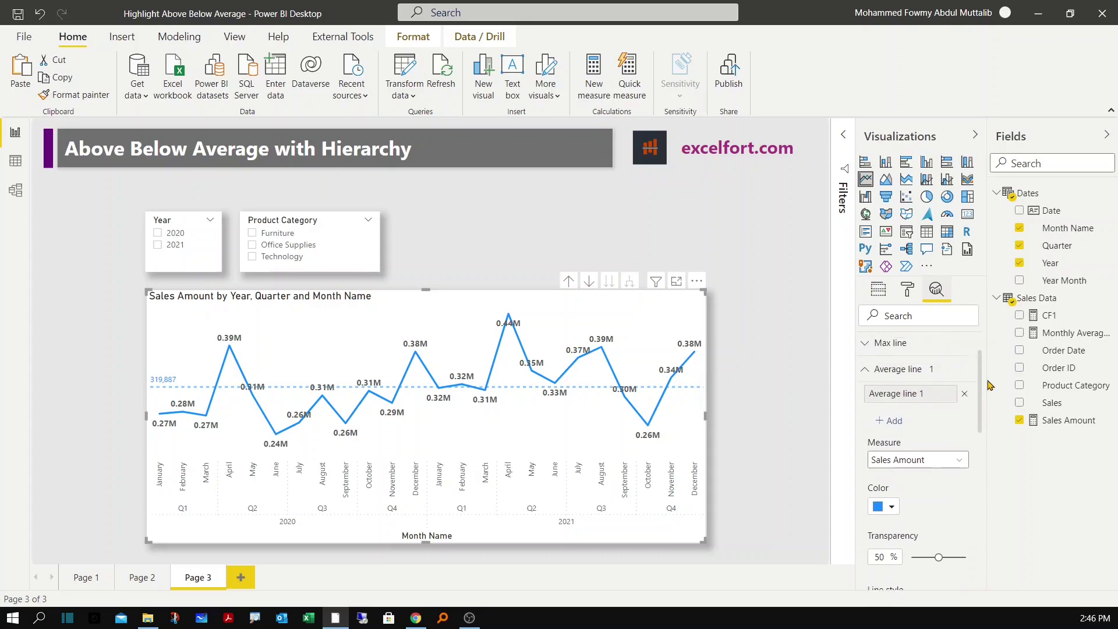
left_click(964, 441)
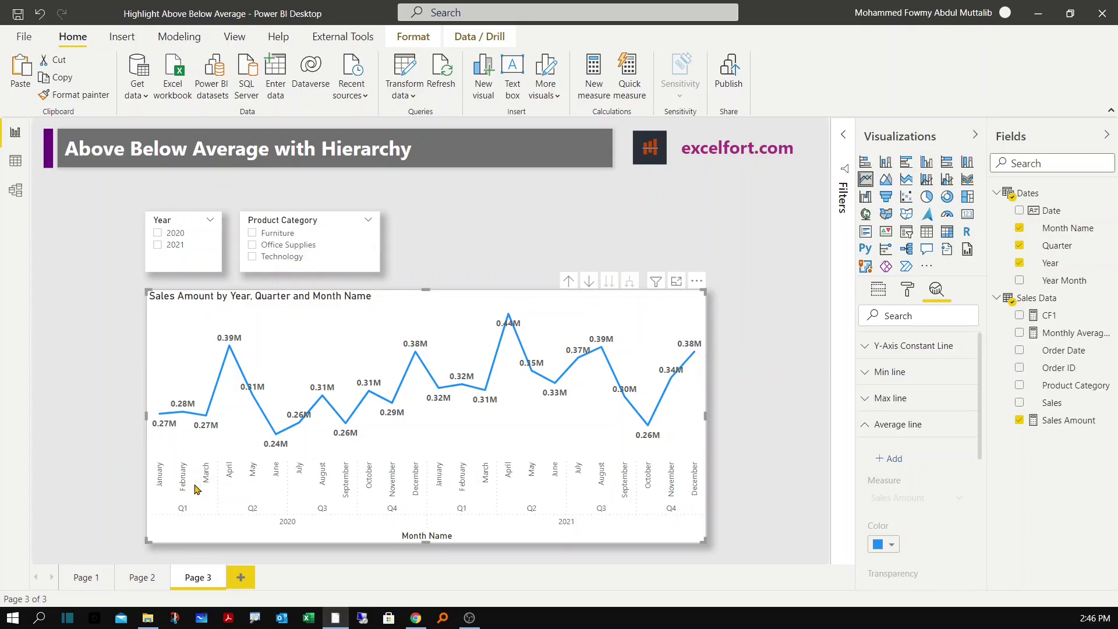
left_click(569, 282)
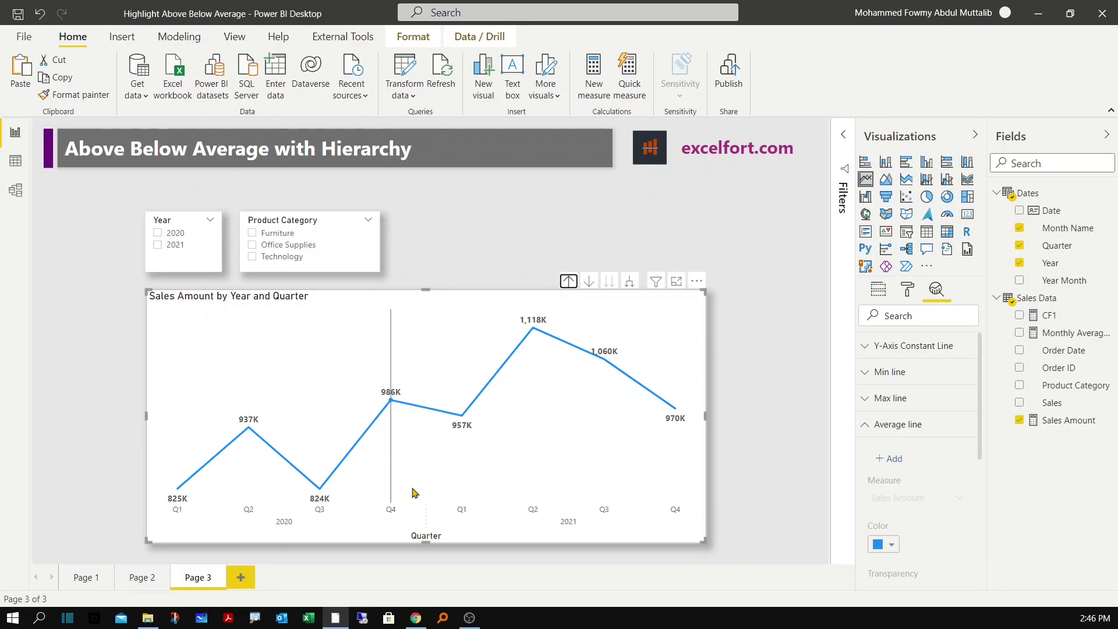
mouse_move(186, 498)
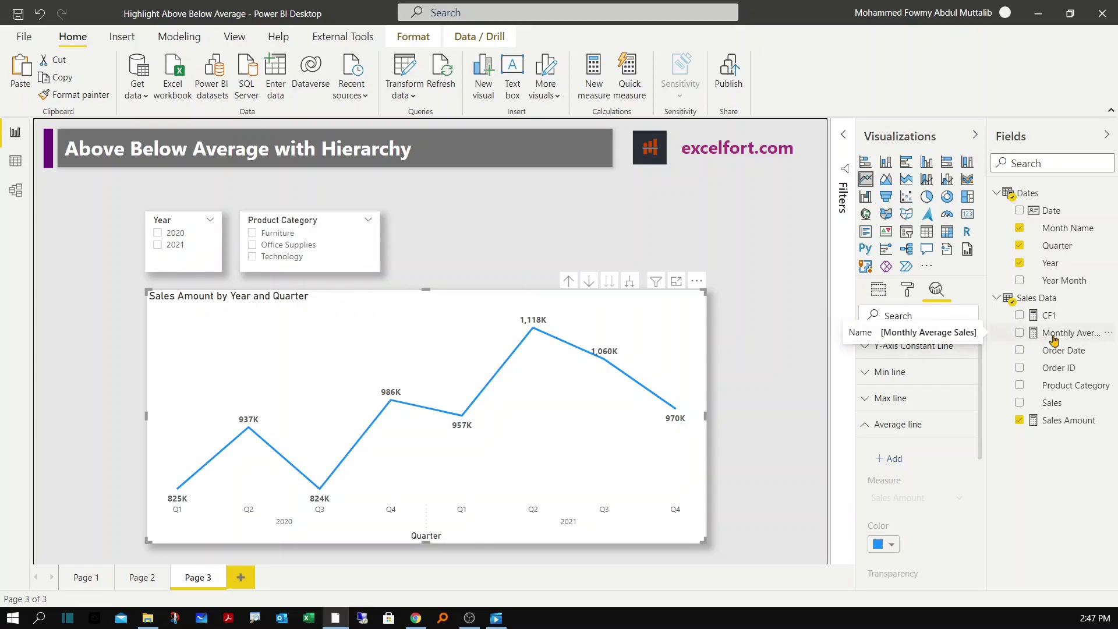
Step: Create a new measure in the Sales Data table named Dynamic Average Sales, leaving room for its formula on a new line
right_click(1050, 336)
key("Escape")
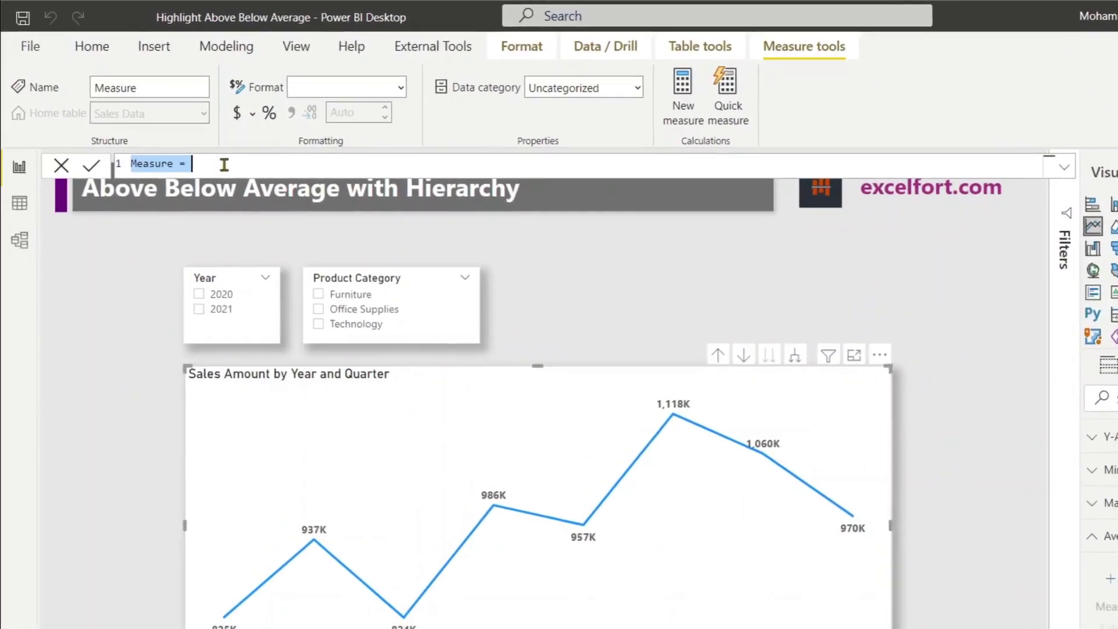
type("Dynamic ")
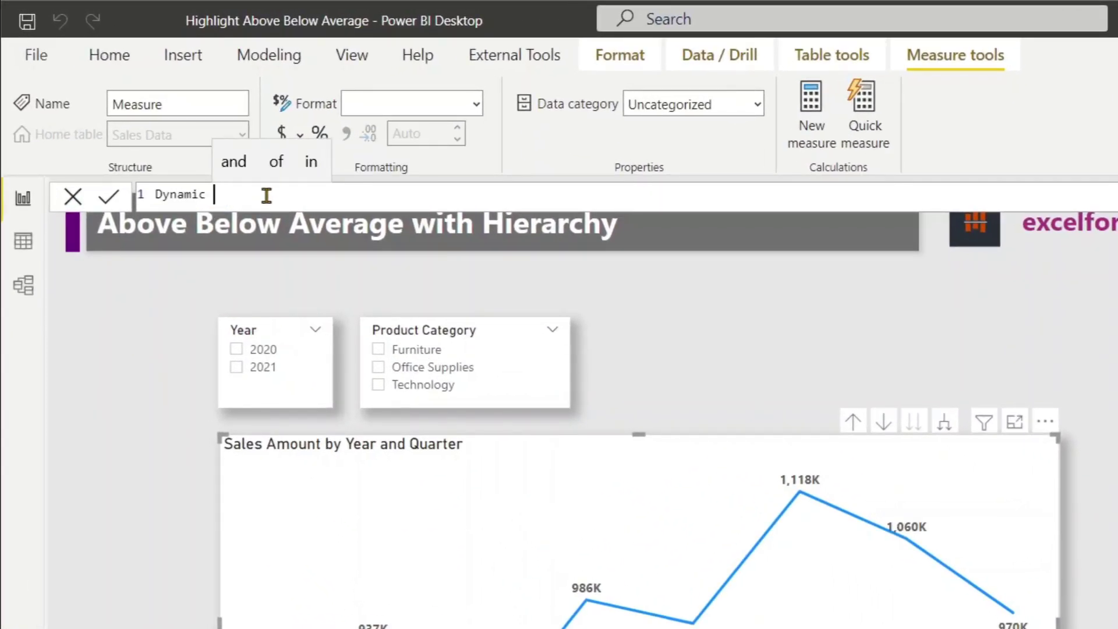
type("AVerage")
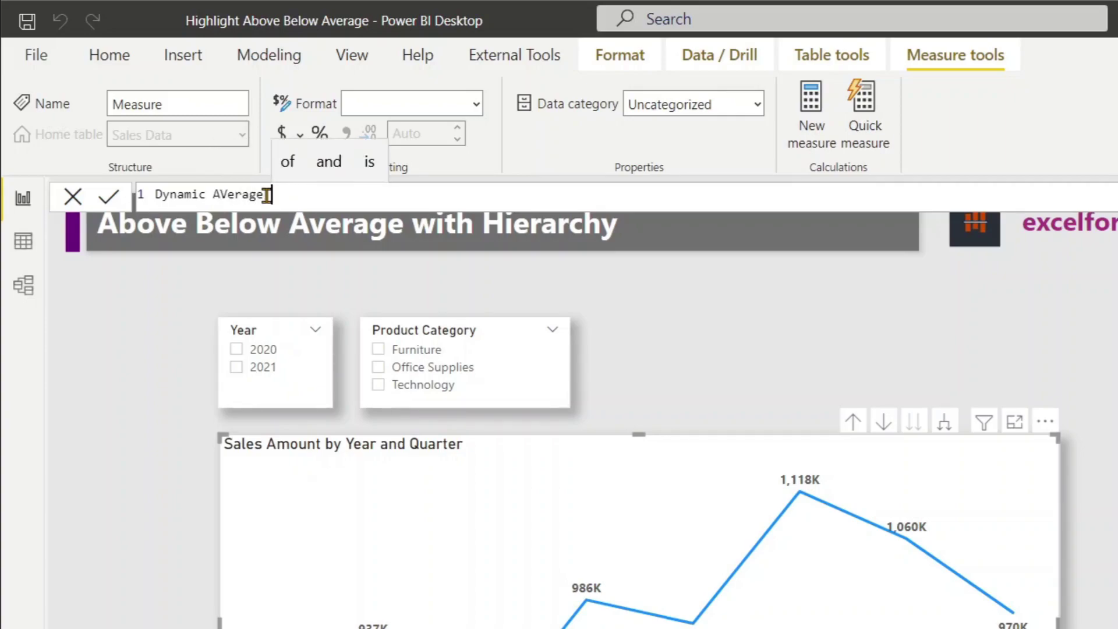
type(" Sales")
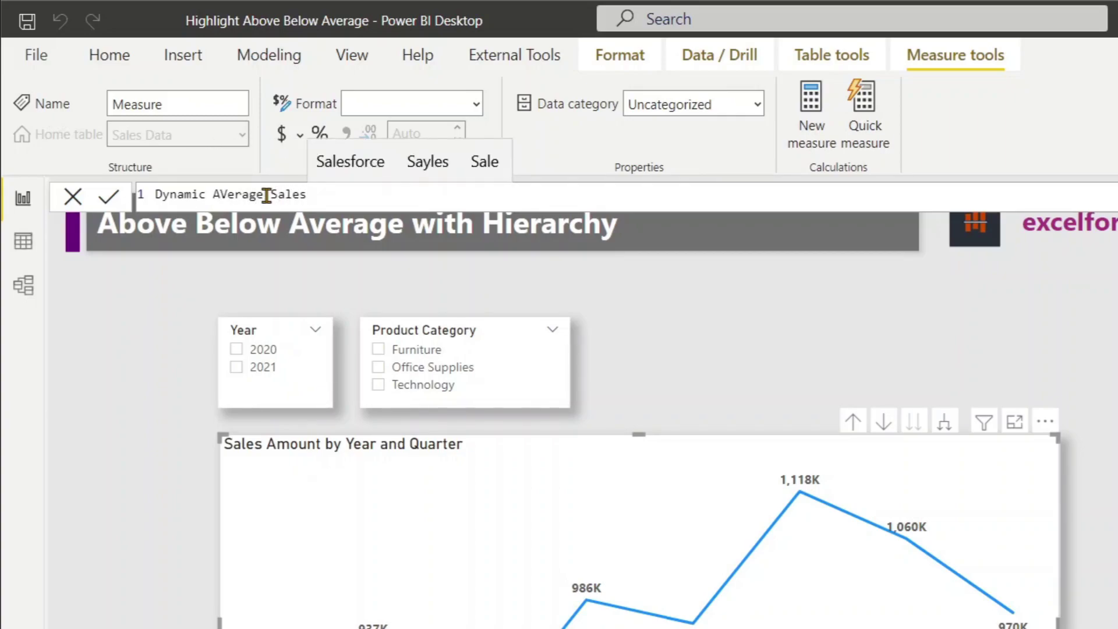
key("ctrl+Left")
key("ctrl+Left")
key("Right")
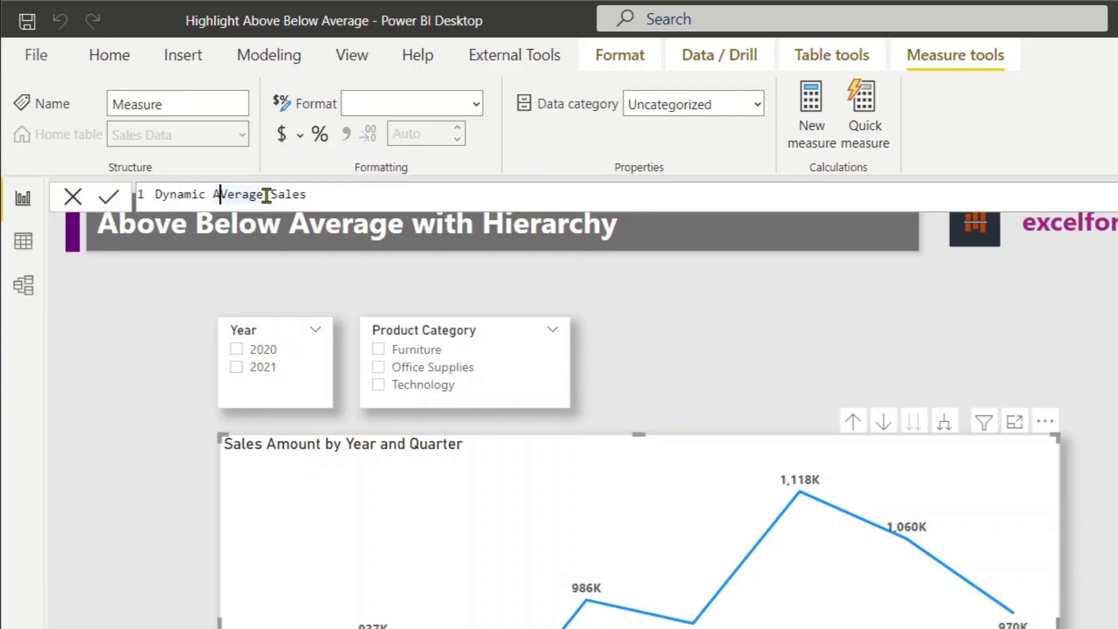
key("Delete")
type("v")
type("=")
key("shift+Return")
key("shift+Return")
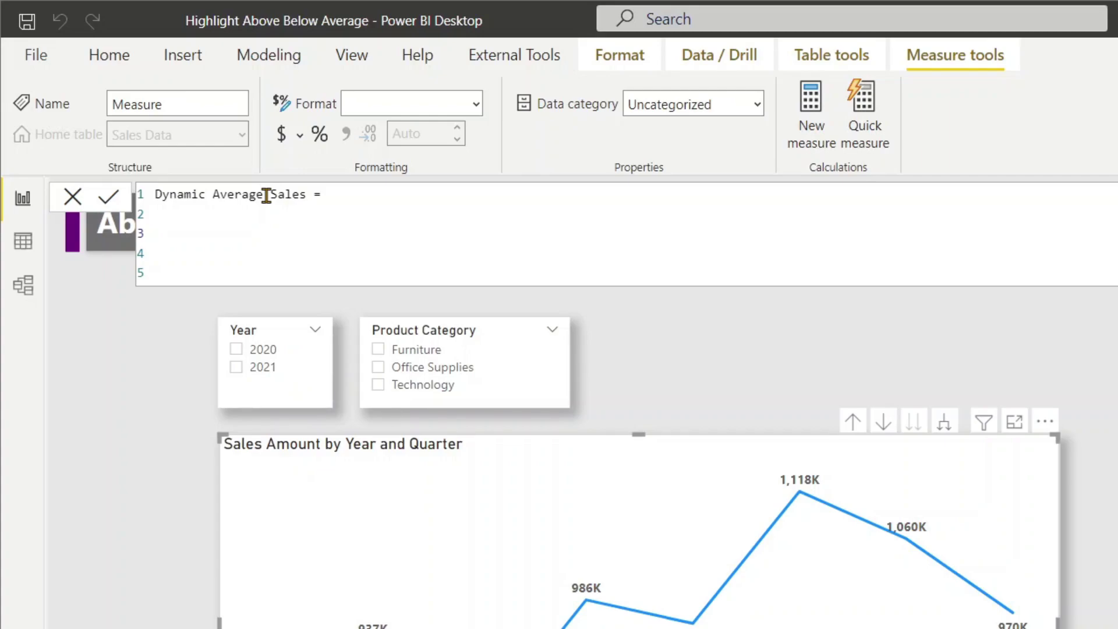
Step: Start the Dynamic Average Sales formula with a SWITCH function that uses TRUE() as its expression
type("swi")
key("Tab")
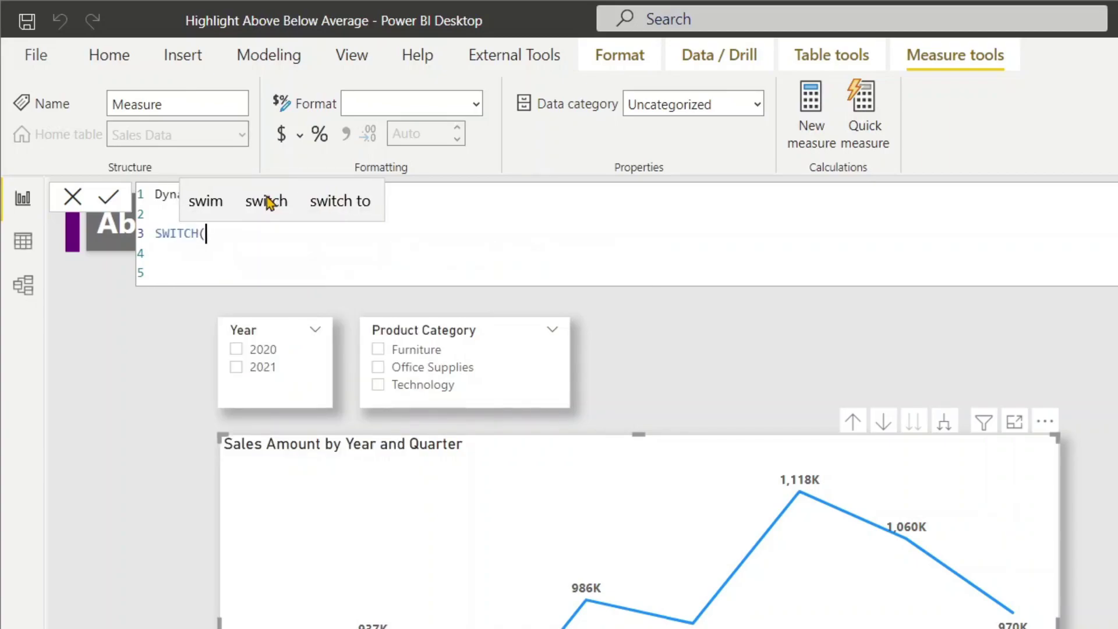
key("shift+Return")
type("tru")
key("Tab")
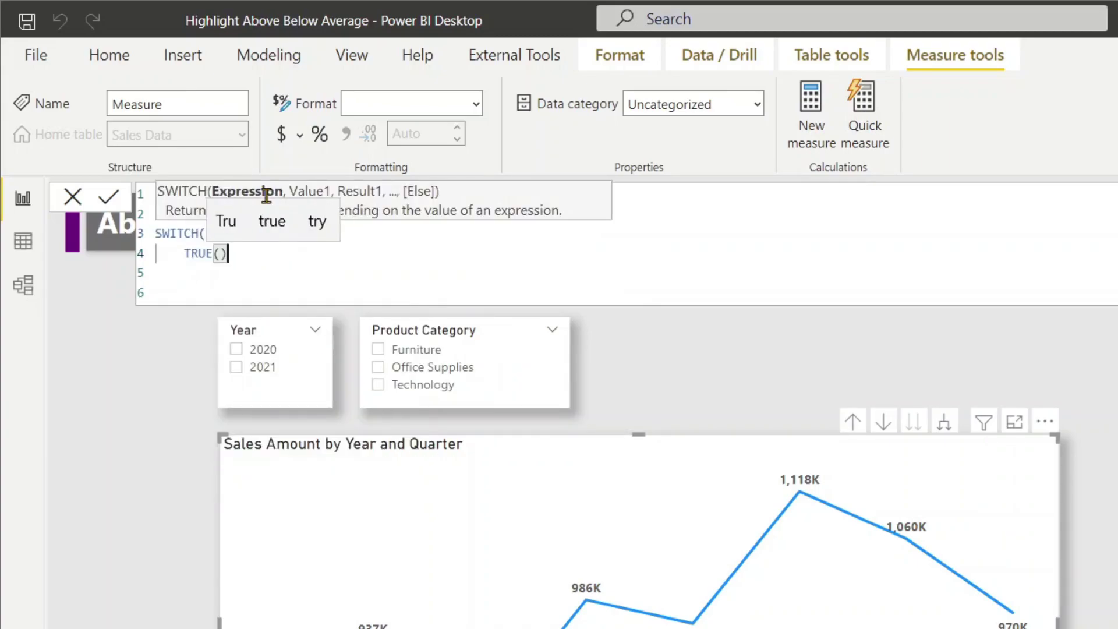
type(",")
key("shift+Return")
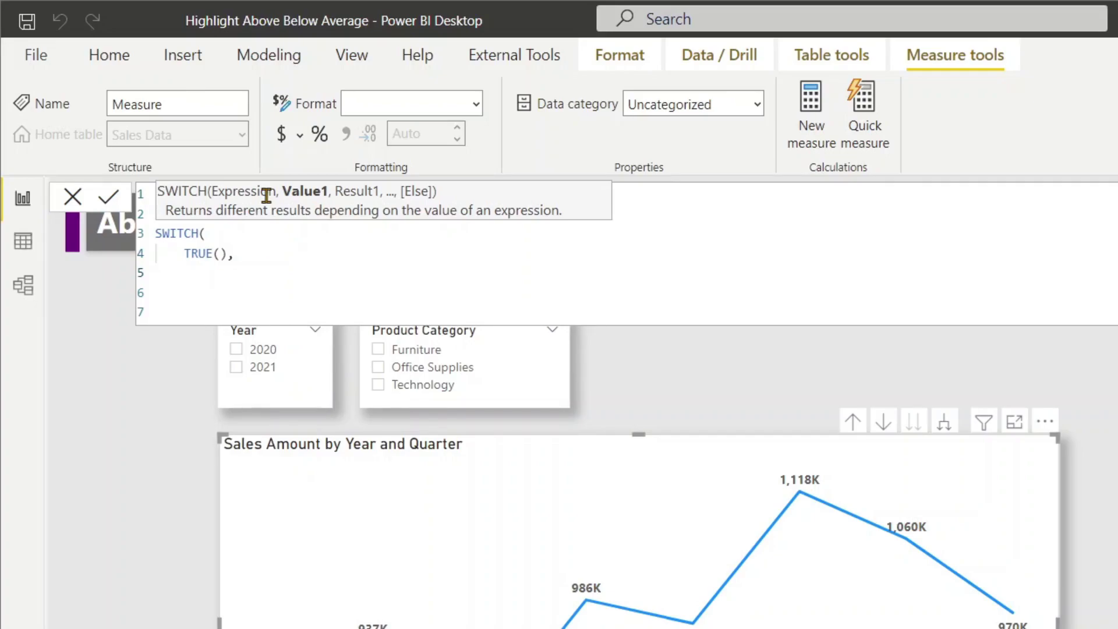
Step: Add ISINSCOPE(Dates[Month Name]) as the first condition of the SWITCH function
type("ISINSCOPE(")
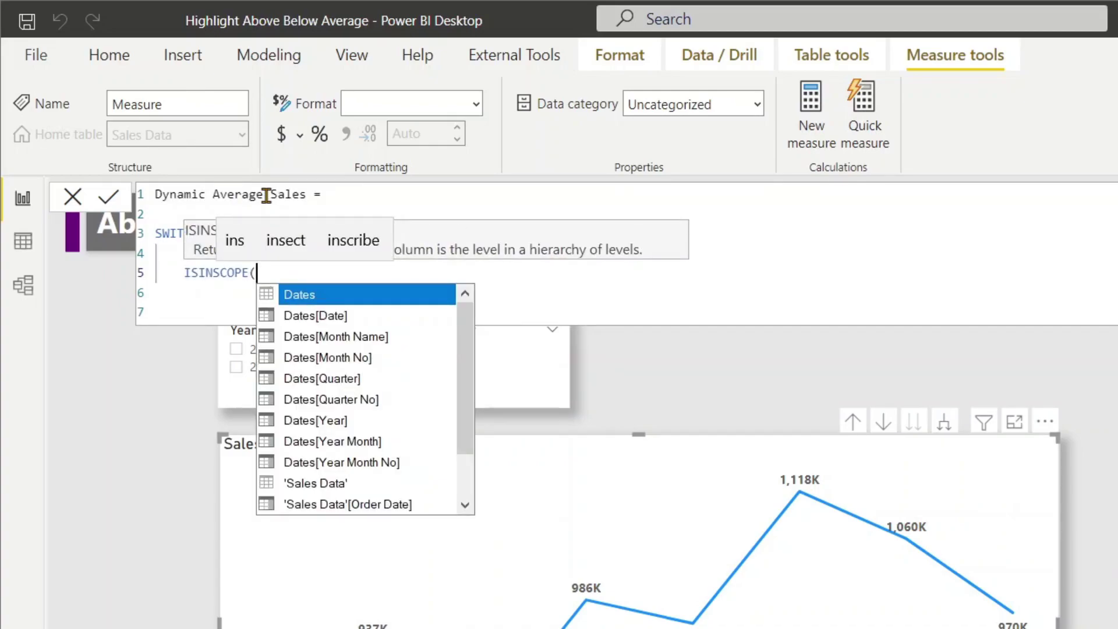
type("mon")
key("Tab")
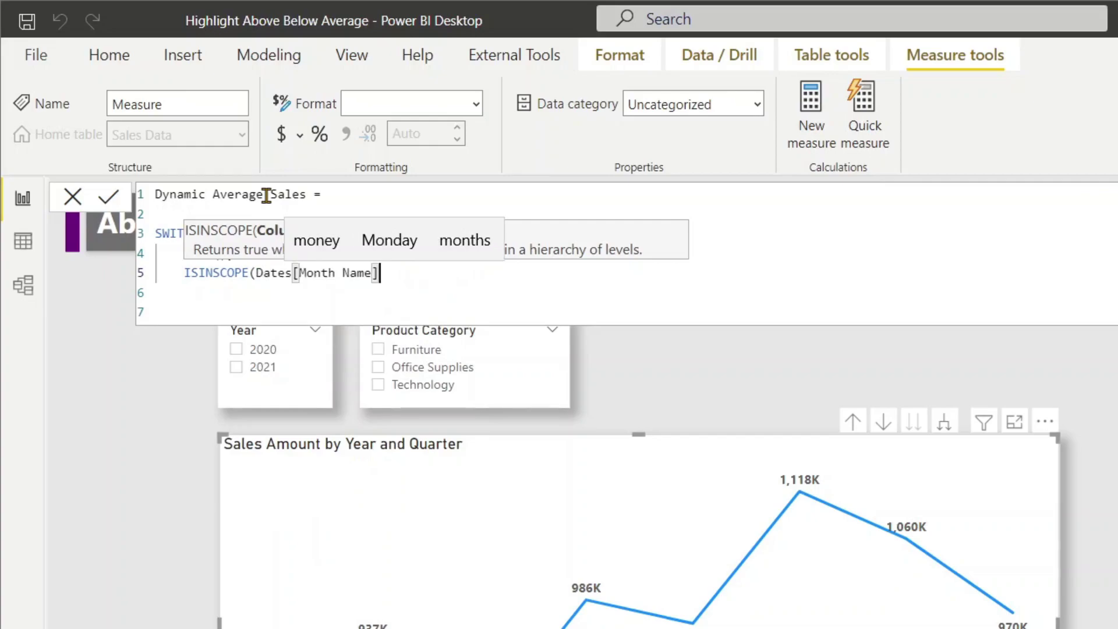
type(") , ")
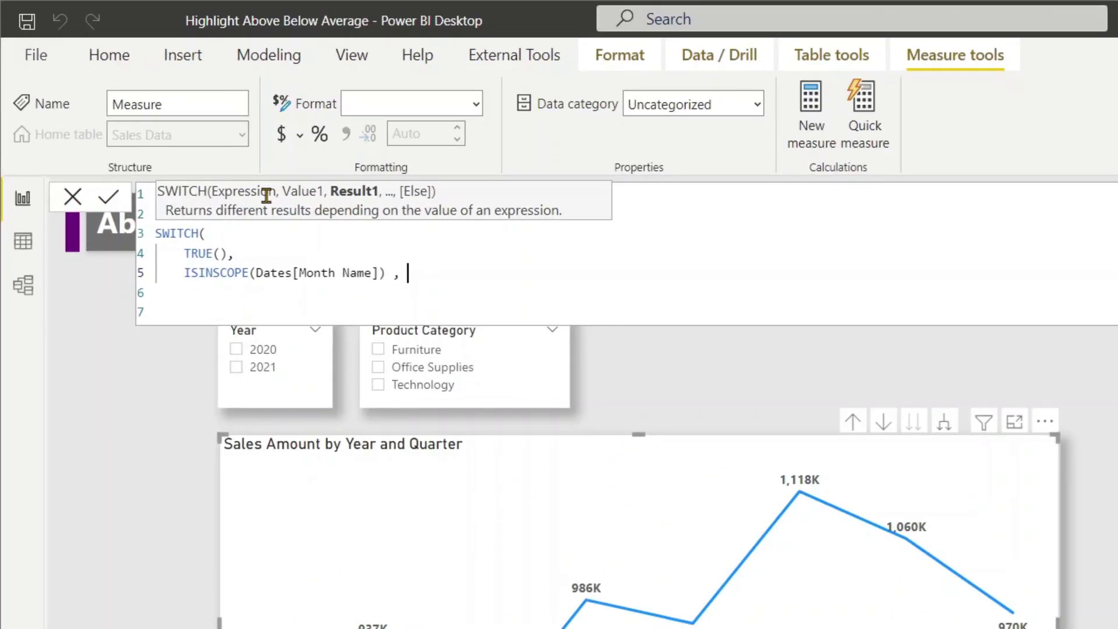
Step: Start an AVERAGEX function as the result for the Month Name condition
type("ace")
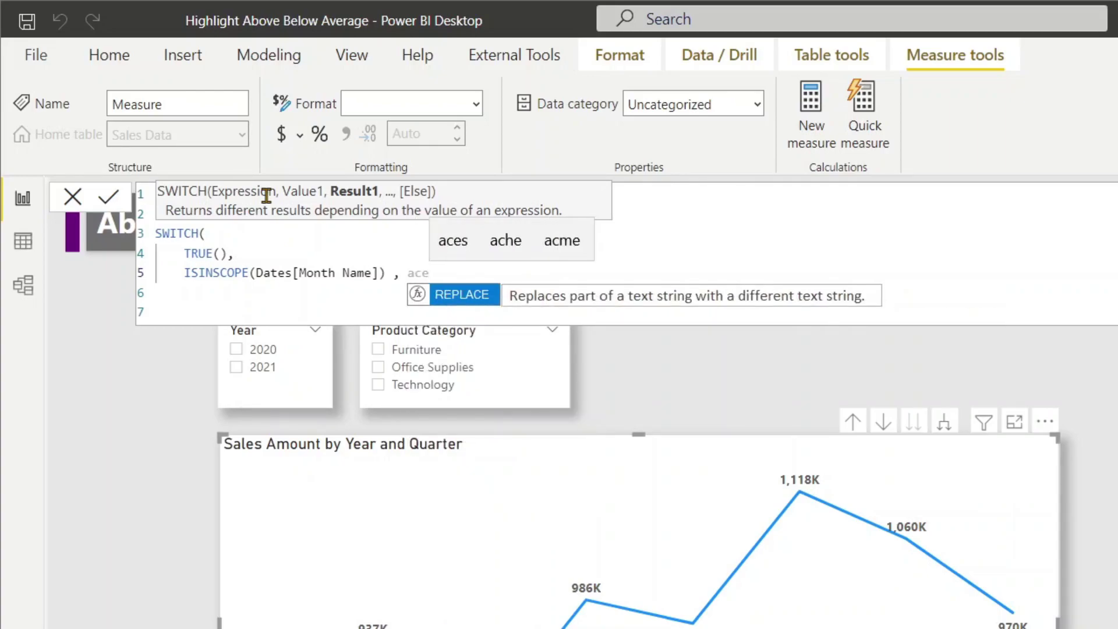
key("BackSpace")
key("BackSpace")
key("BackSpace")
type("aver")
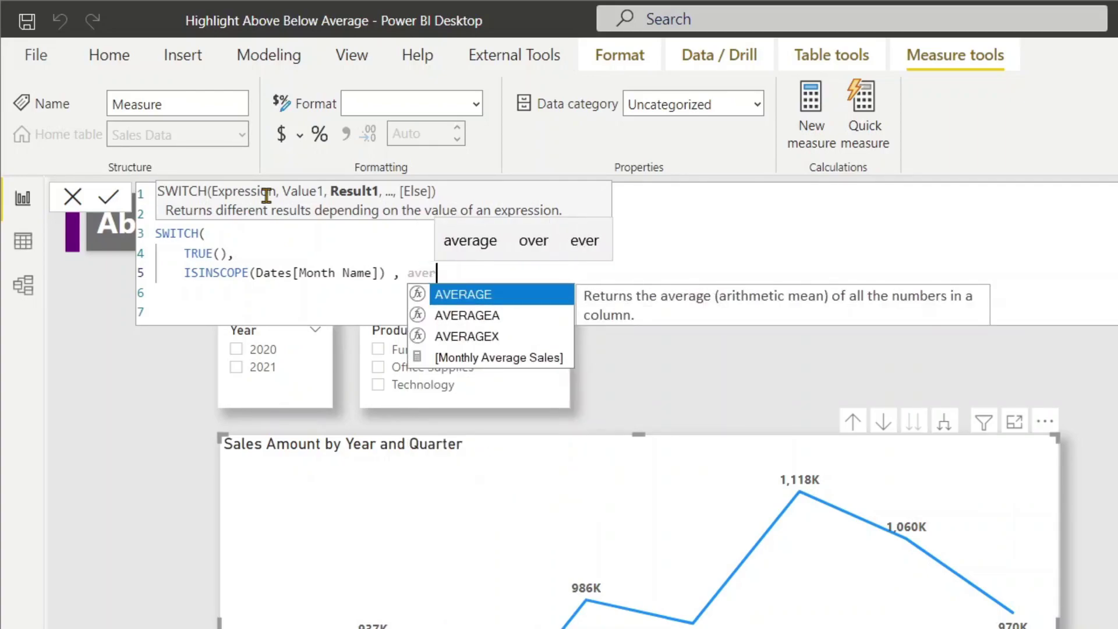
key("Down")
key("Down")
key("Tab")
Step: Use ALLSELECTED with Dates[Month Name] and Dates[Month No] as the table argument of the AVERAGEX function
type("all")
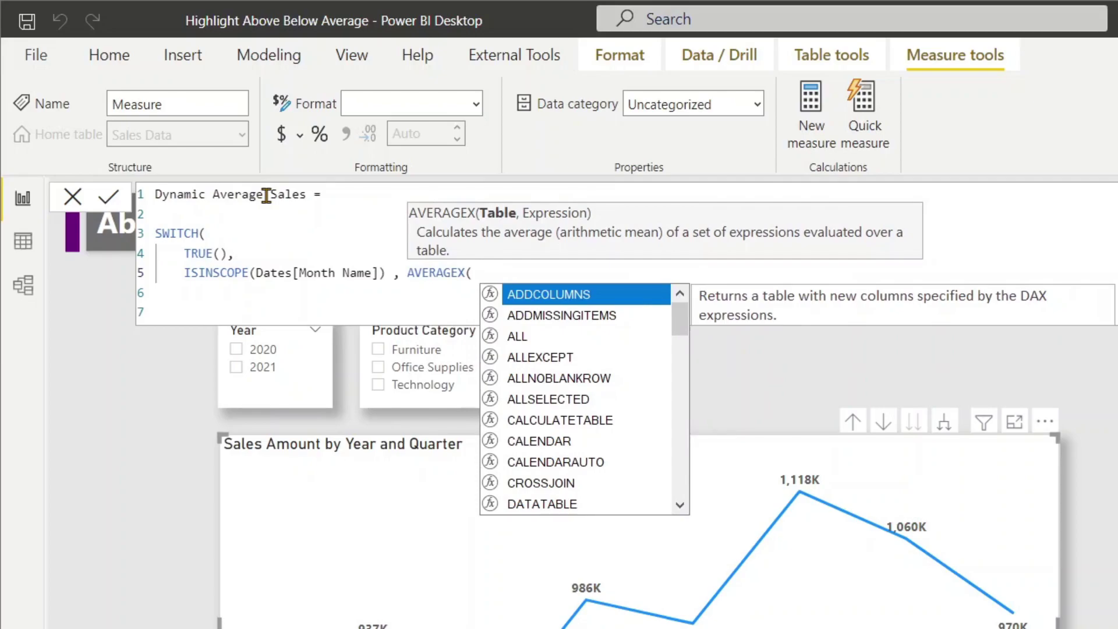
key("Down")
key("Down")
key("Down")
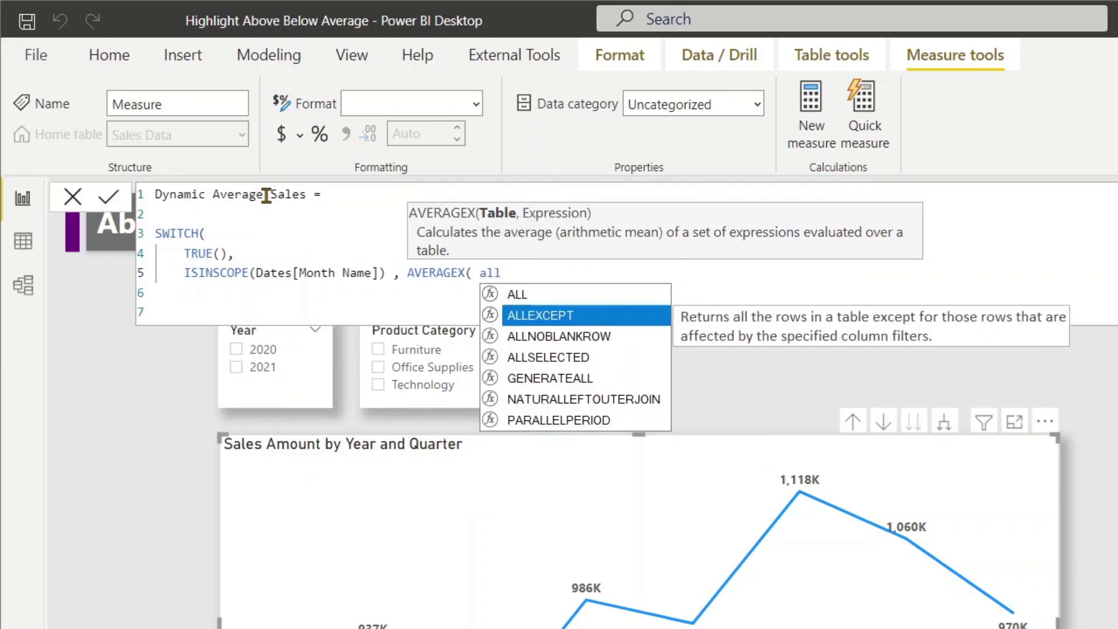
key("Tab")
type("month")
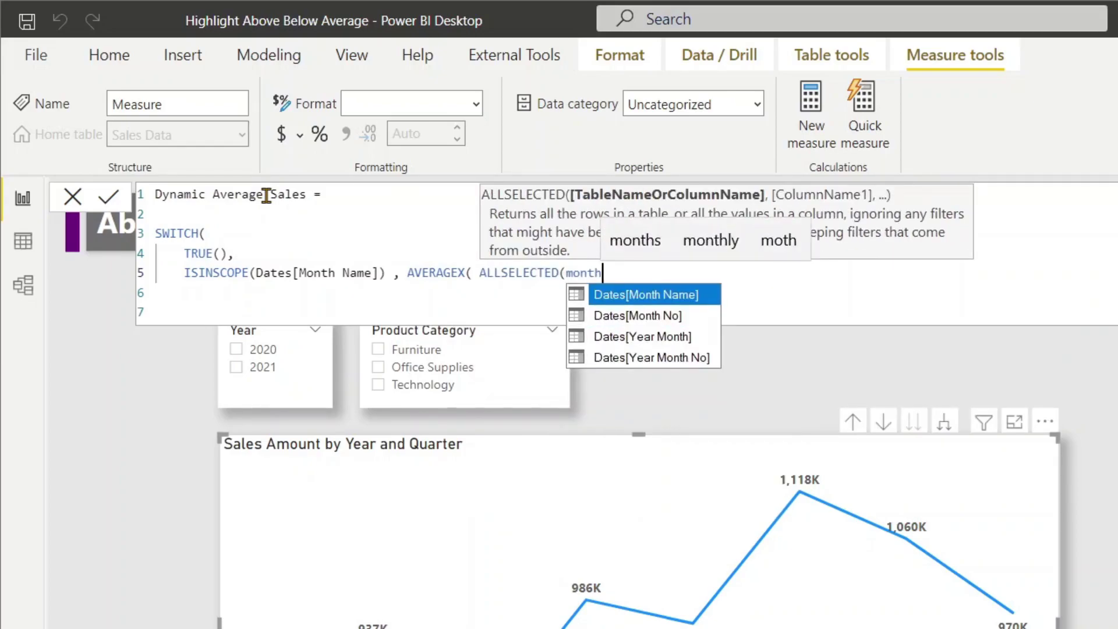
key("Tab")
type(",mon")
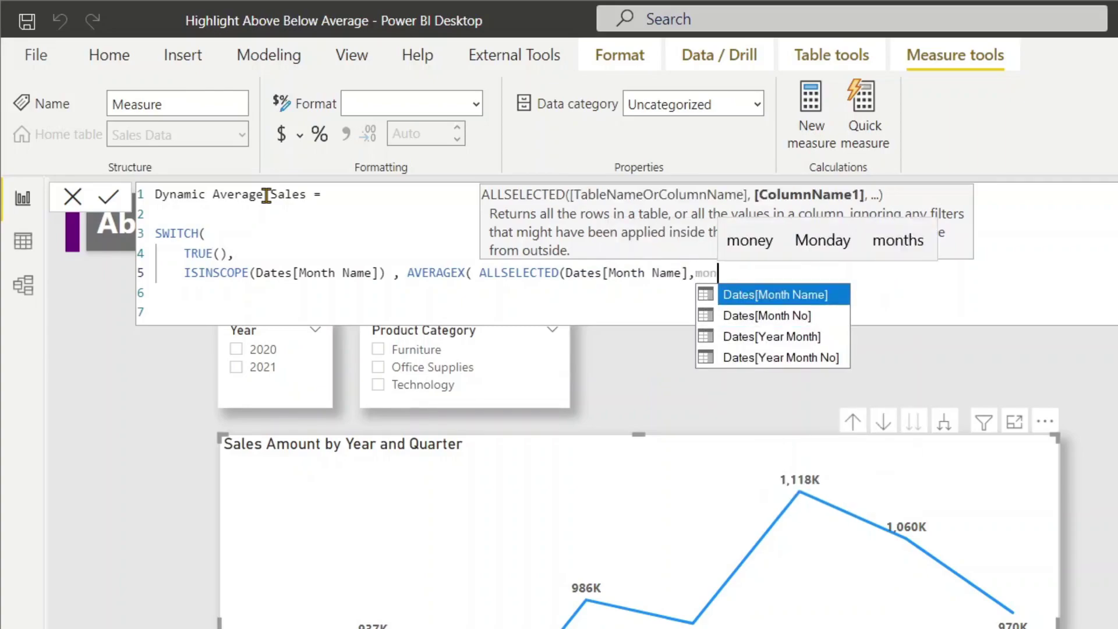
key("Down")
key("Tab")
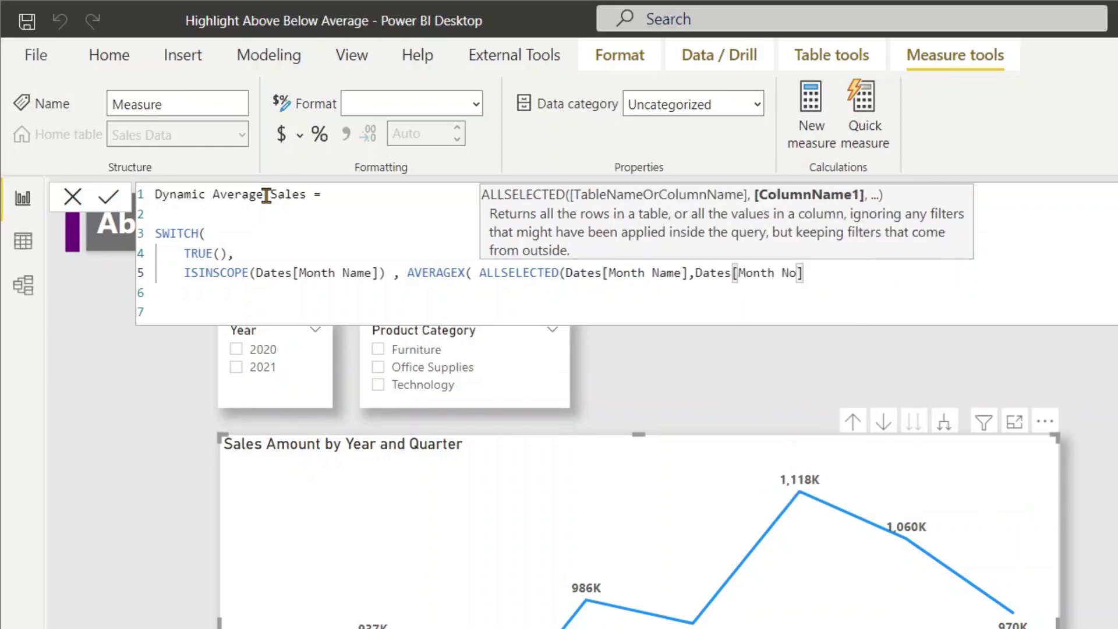
Step: Close ALLSELECTED, set the Sales Amount measure as the AVERAGEX expression, and close the function
type(") , sal")
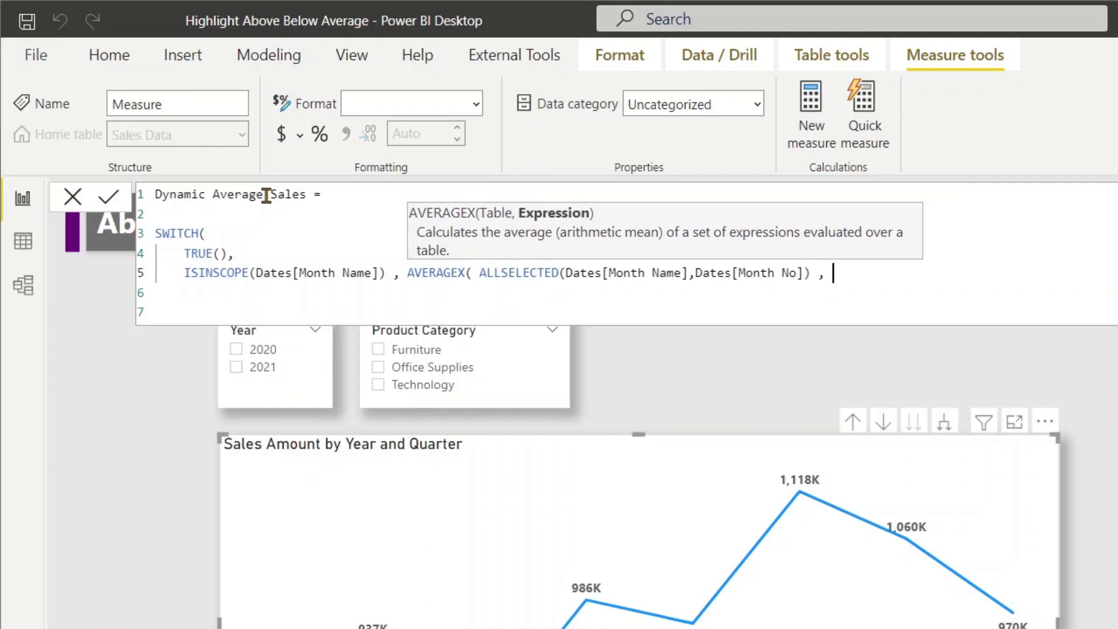
key("Down")
key("Down")
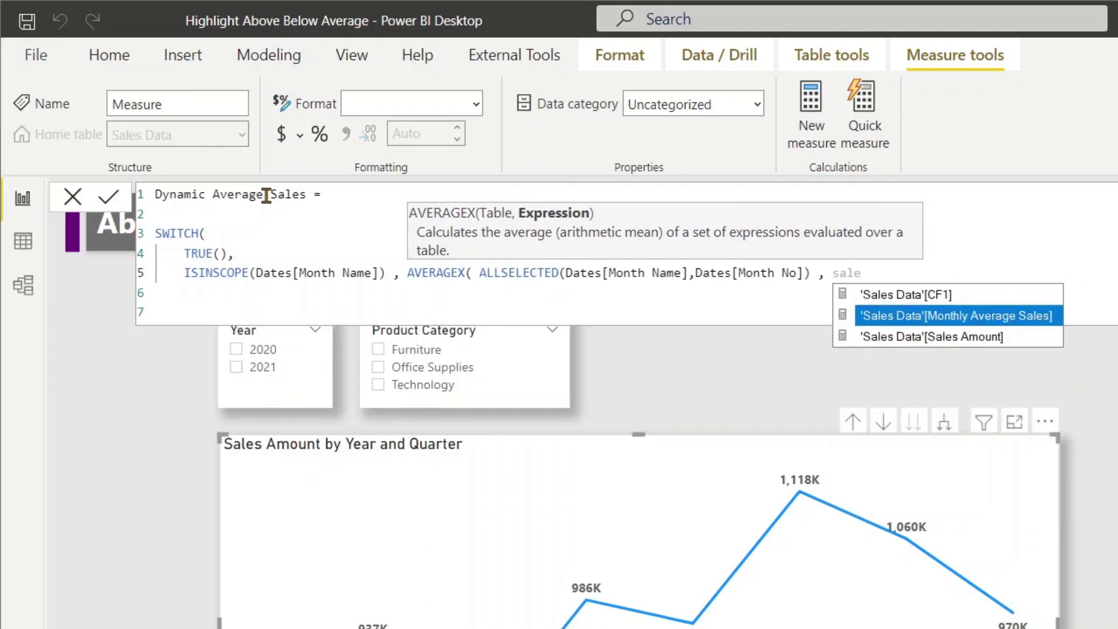
key("Tab")
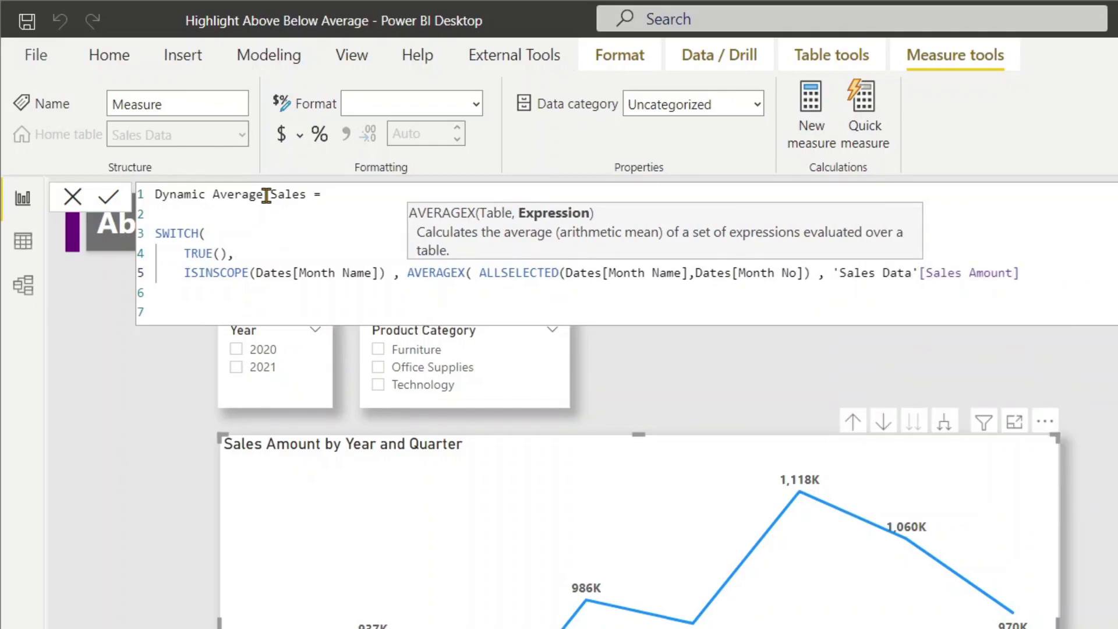
type(")")
Step: Remove the 'Sales Data' table prefix from [Sales Amount] and end the Month Name line with a comma
key("Left")
key("Left")
key("Left")
key("Left")
key("Left")
key("Left")
key("Left")
key("Left")
key("Left")
key("Left")
key("Left")
key("Left")
key("Left")
key("Left")
key("Left")
key("Left")
key("shift+Left")
key("shift+Left")
key("shift+Left")
key("shift+Left")
key("shift+Left")
key("shift+Left")
key("shift+Left")
key("shift+Left")
key("shift+Left")
key("shift+Left")
key("shift+Left")
key("shift+Left")
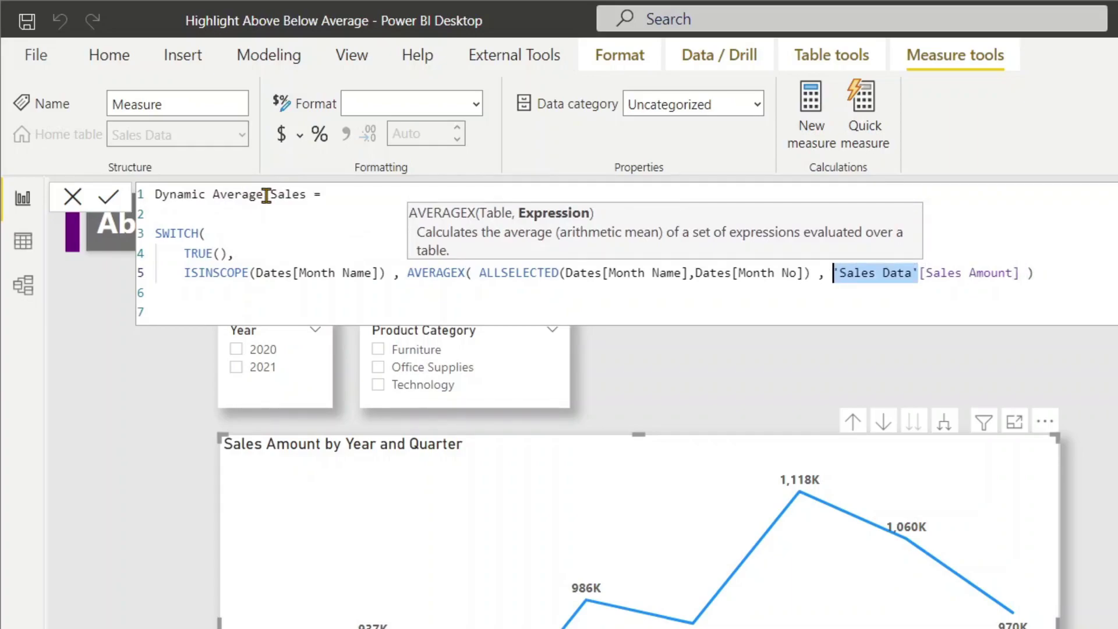
key("Delete")
key("End")
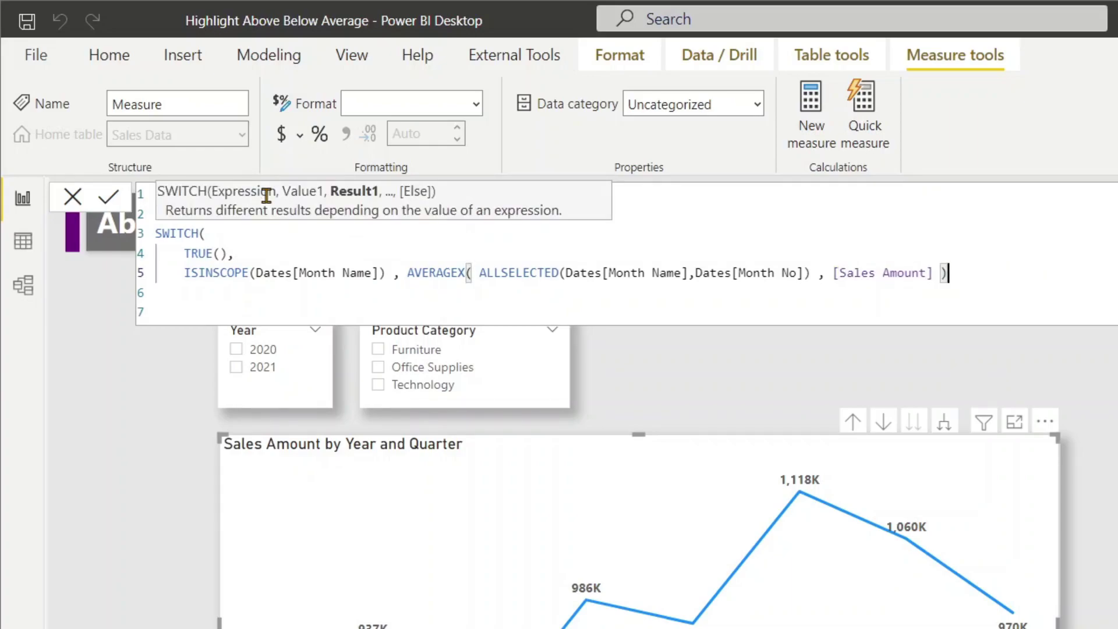
type(",")
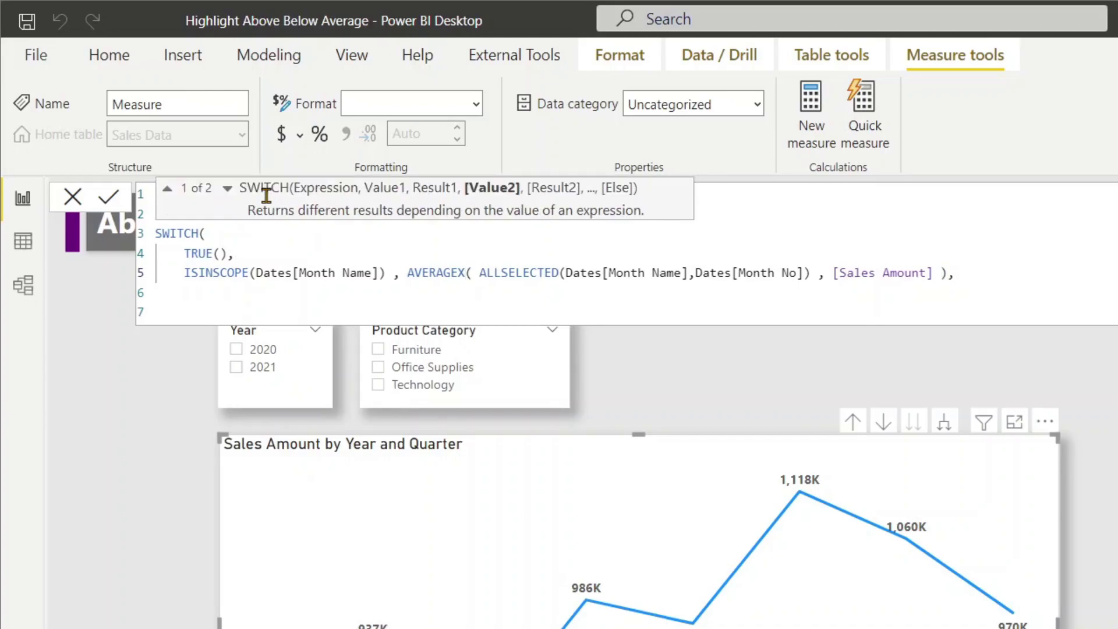
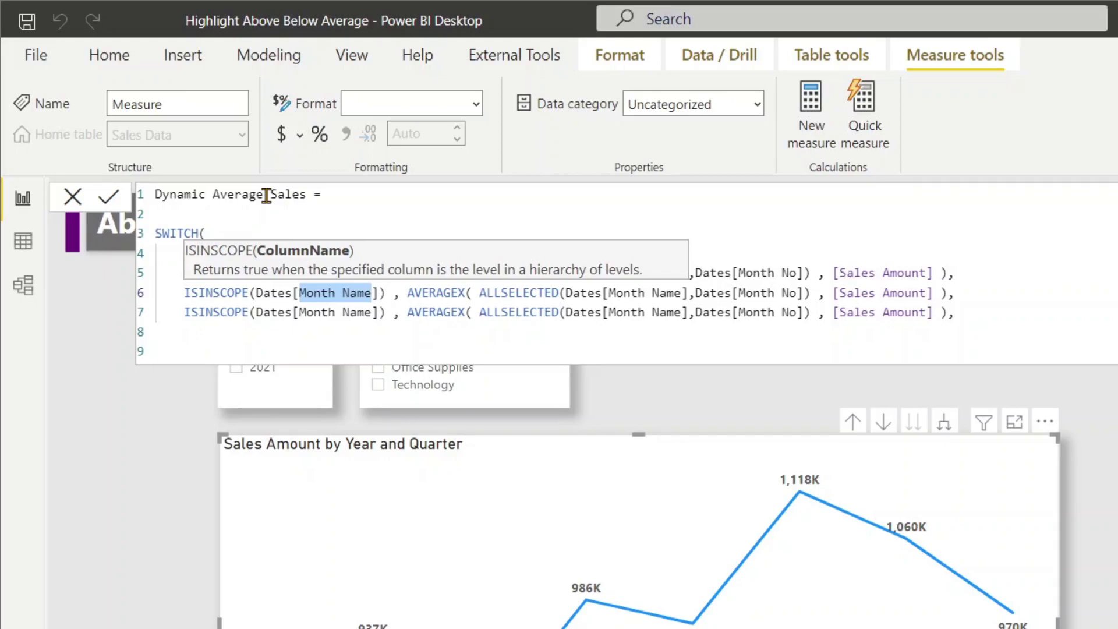
Step: On the second ISINSCOPE line, change the tested column and the first ALLSELECTED column to Dates[Quarter]
type("q")
key("Tab")
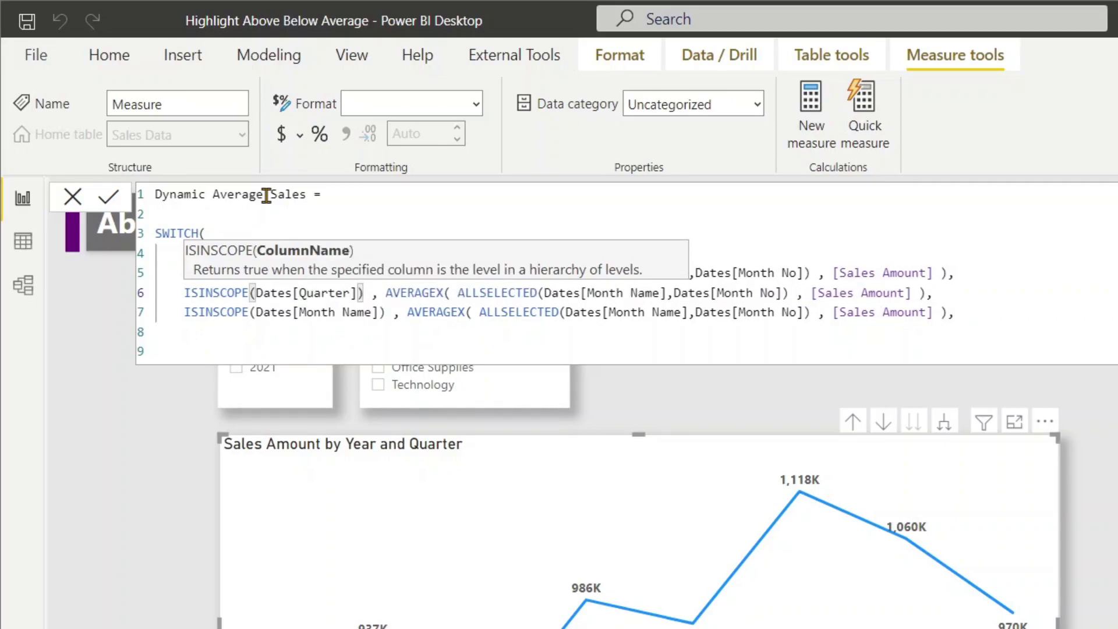
key("ctrl+Right")
key("ctrl+Right")
key("ctrl+Right")
key("ctrl+Right")
key("ctrl+Right")
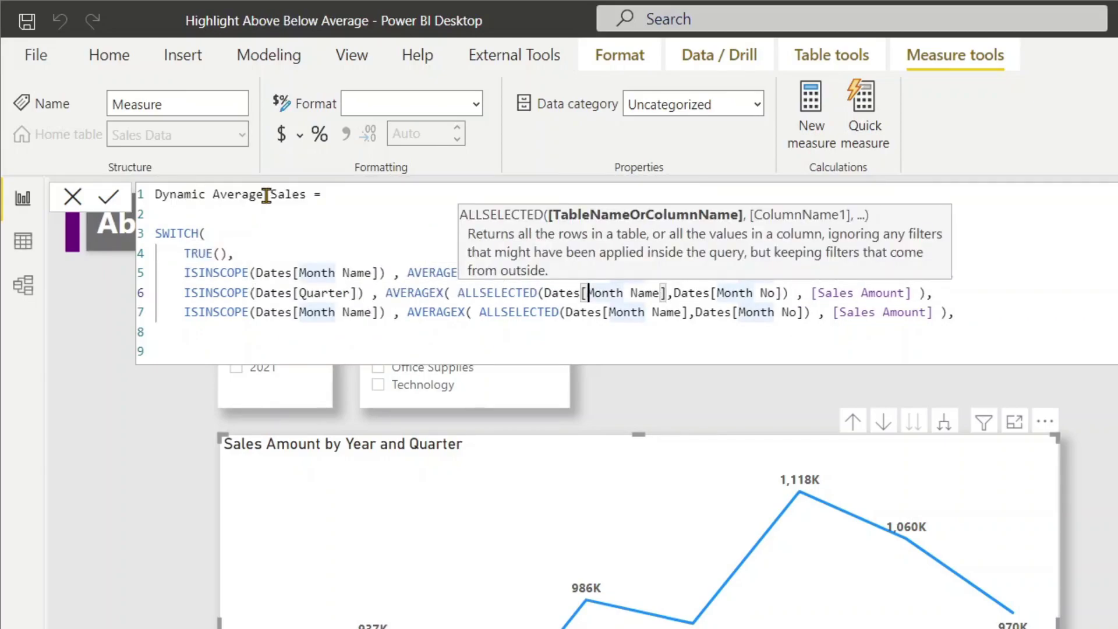
key("ctrl+shift+Right")
key("ctrl+shift+Right")
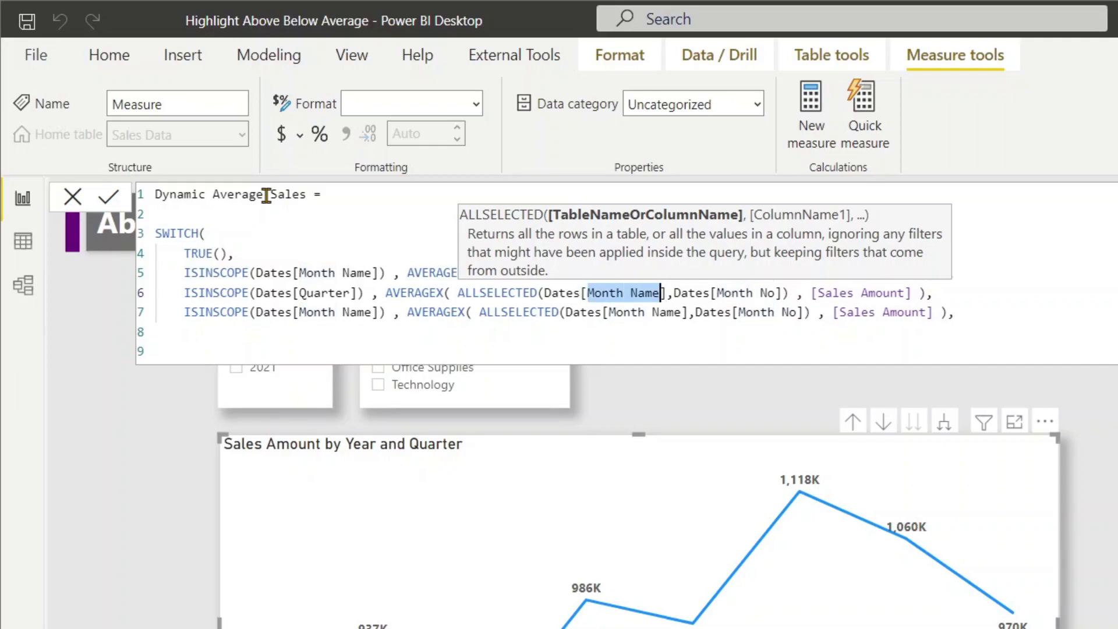
type("q")
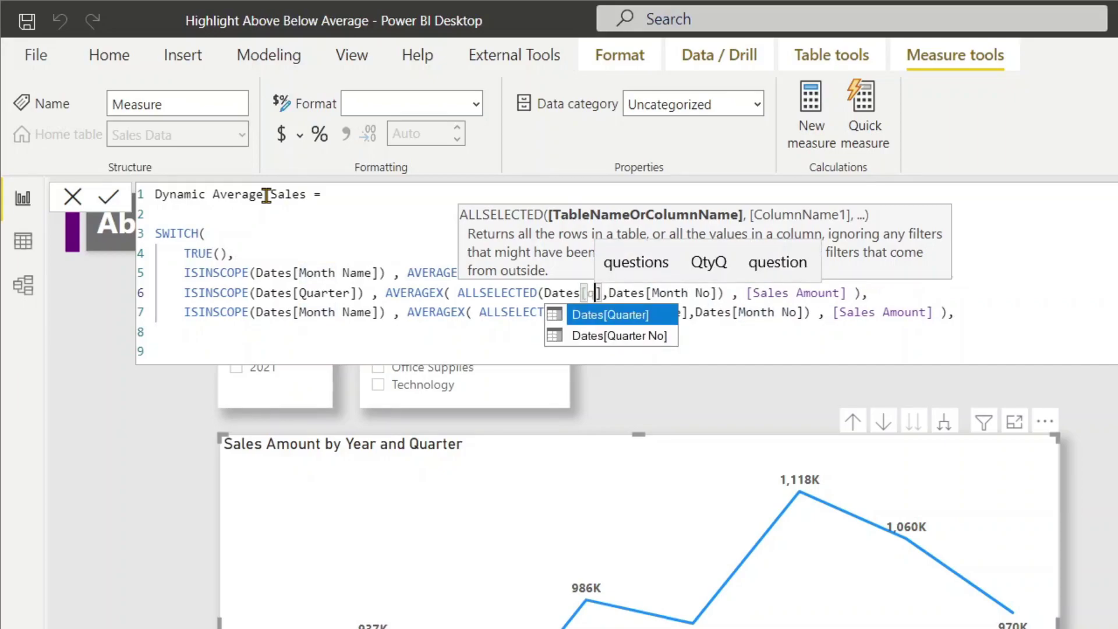
key("Tab")
Step: Replace Dates[Month No] with Dates[Quarter No] in the Quarter line's ALLSELECTED function
key("ctrl+Right")
key("ctrl+Right")
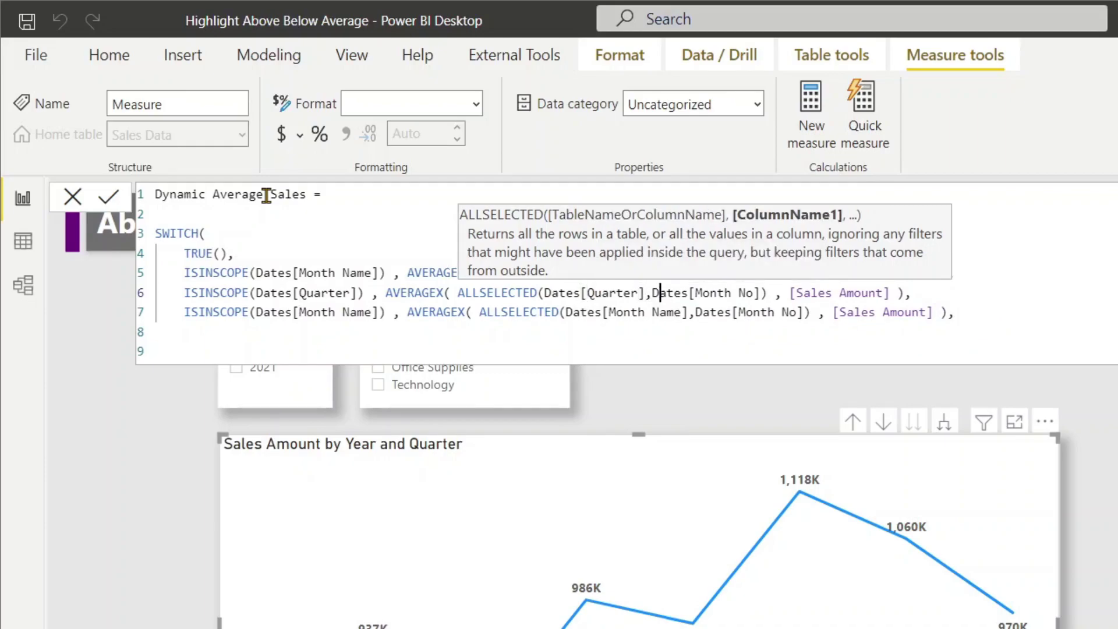
key("ctrl+shift+Right")
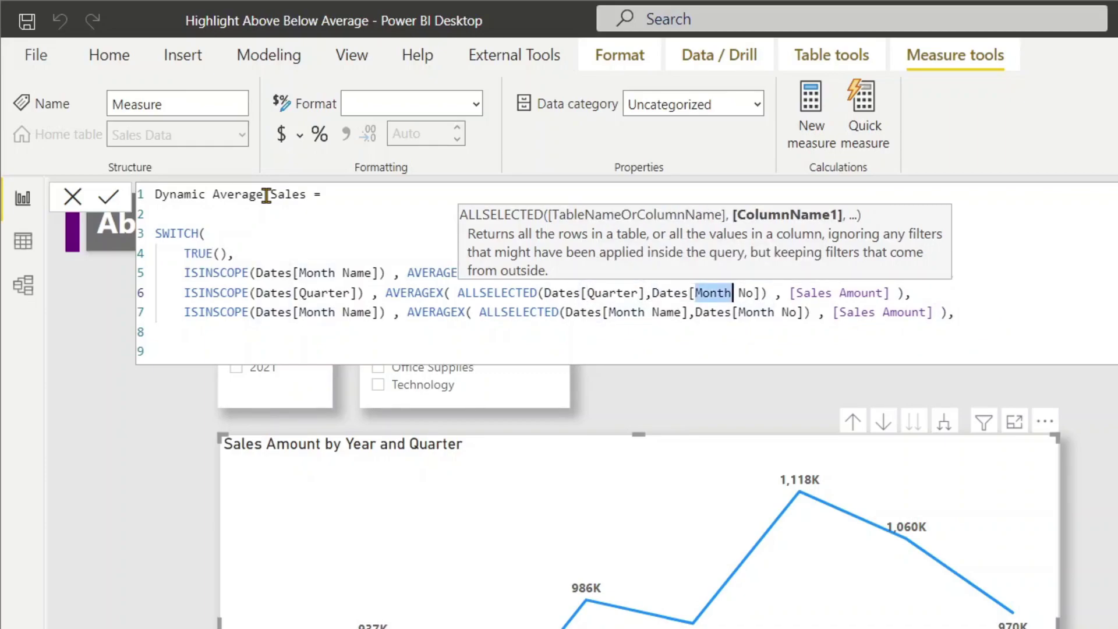
key("ctrl+shift+Right")
key("BackSpace")
type("q")
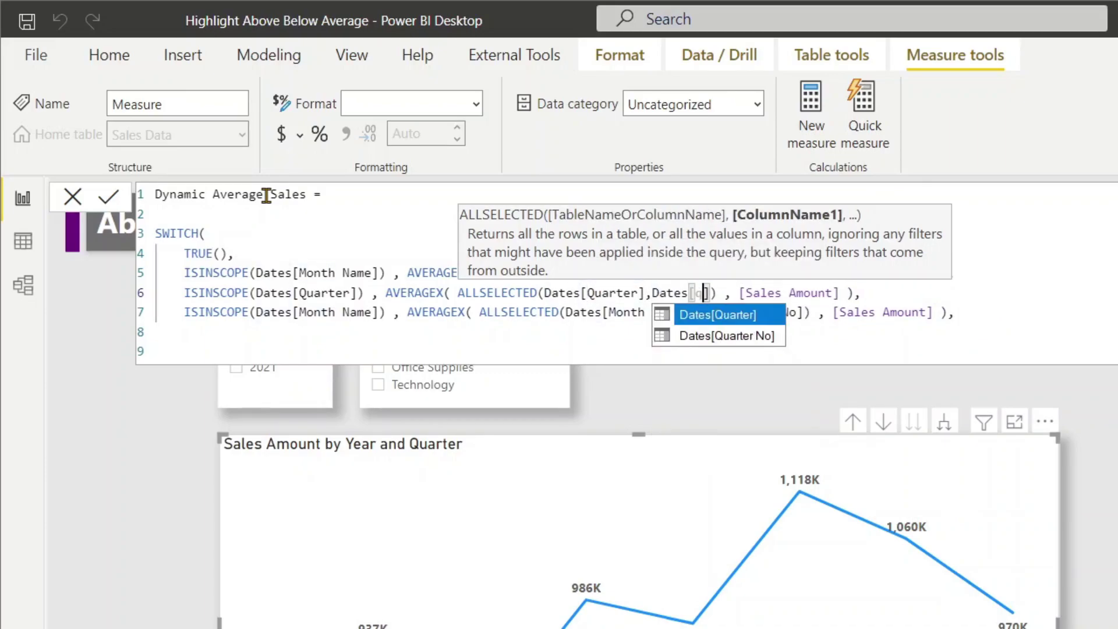
key("Down")
key("Tab")
Step: Change the column tested by ISINSCOPE on the third condition line to Dates[Year]
key("Down")
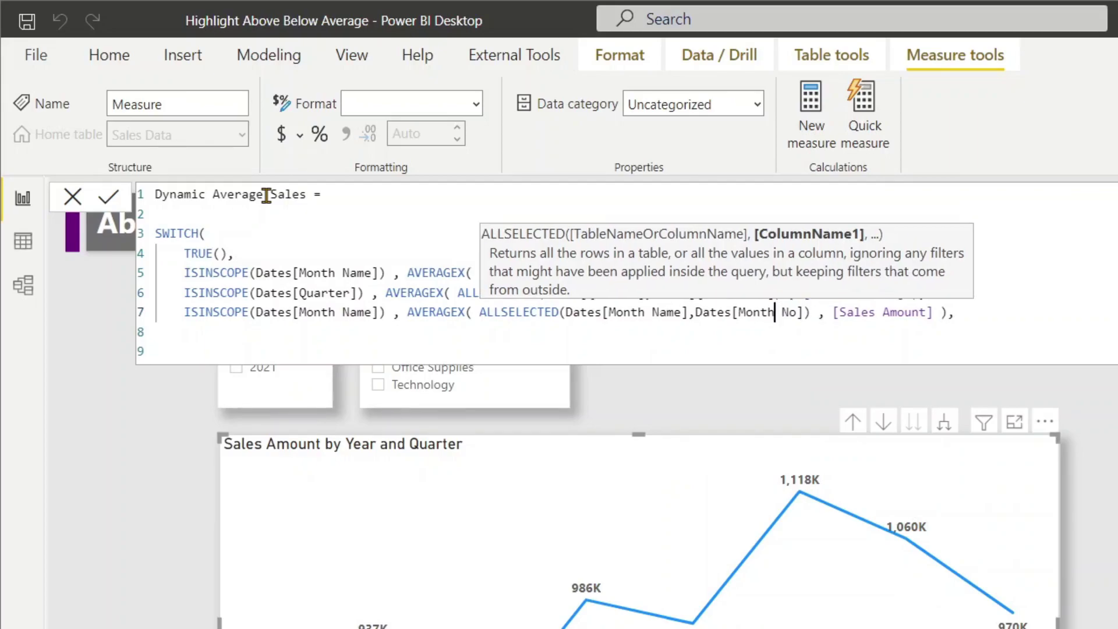
key("ctrl+Left")
key("ctrl+Left")
key("ctrl+Left")
key("ctrl+Left")
key("Left")
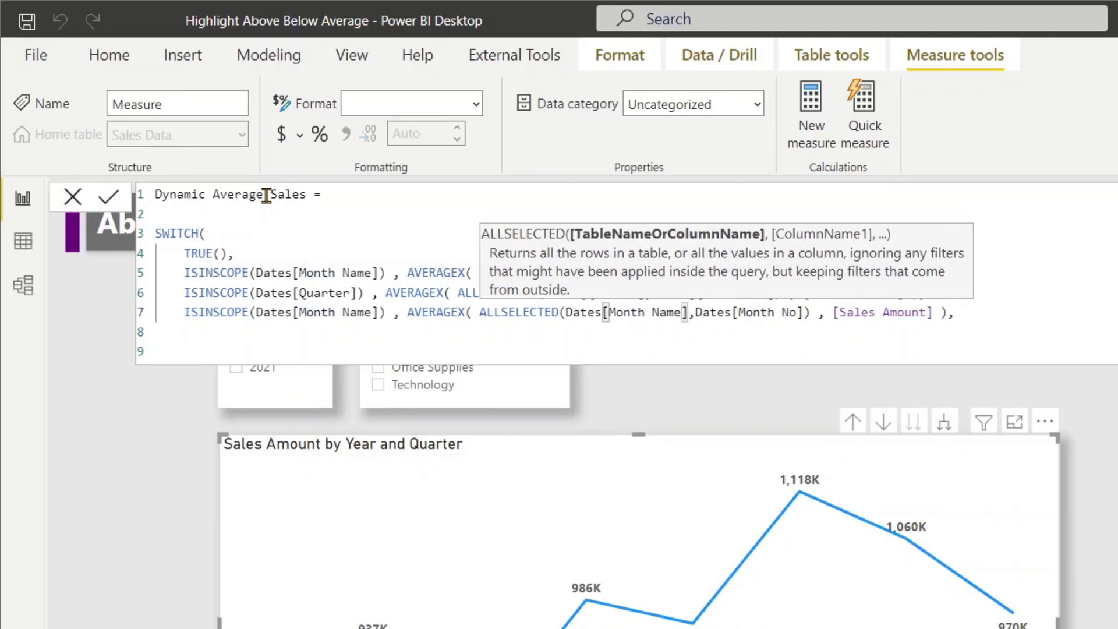
key("ctrl+Left")
key("ctrl+Left")
key("ctrl+Left")
key("ctrl+Left")
key("ctrl+Left")
key("ctrl+Left")
key("ctrl+Left")
key("ctrl+Left")
key("ctrl+Left")
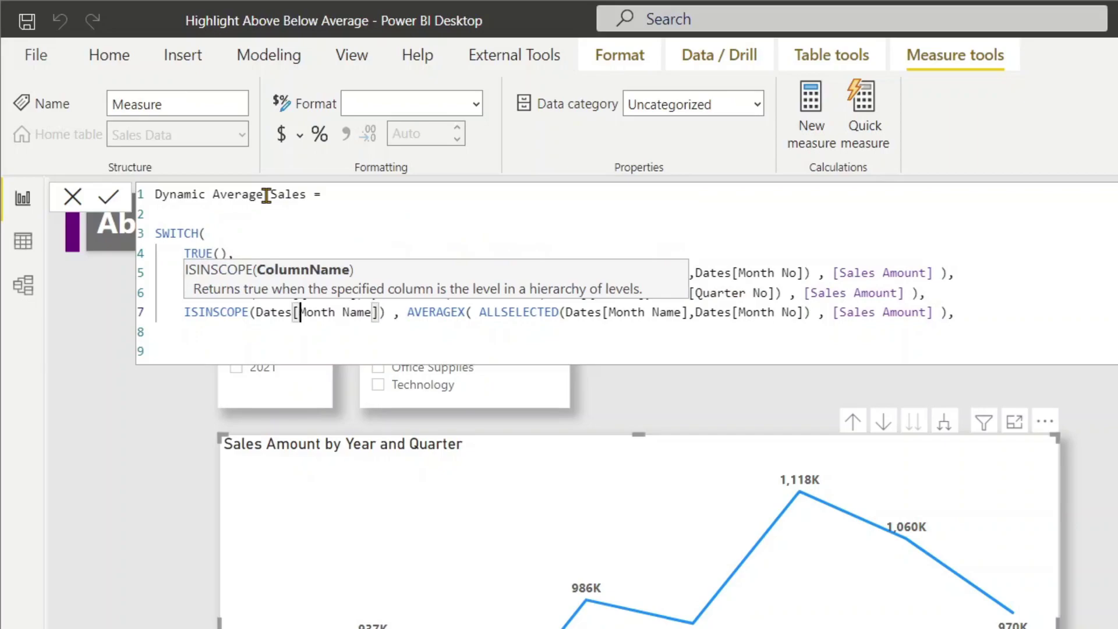
key("ctrl+shift+Right")
key("ctrl+shift+Right")
type("y")
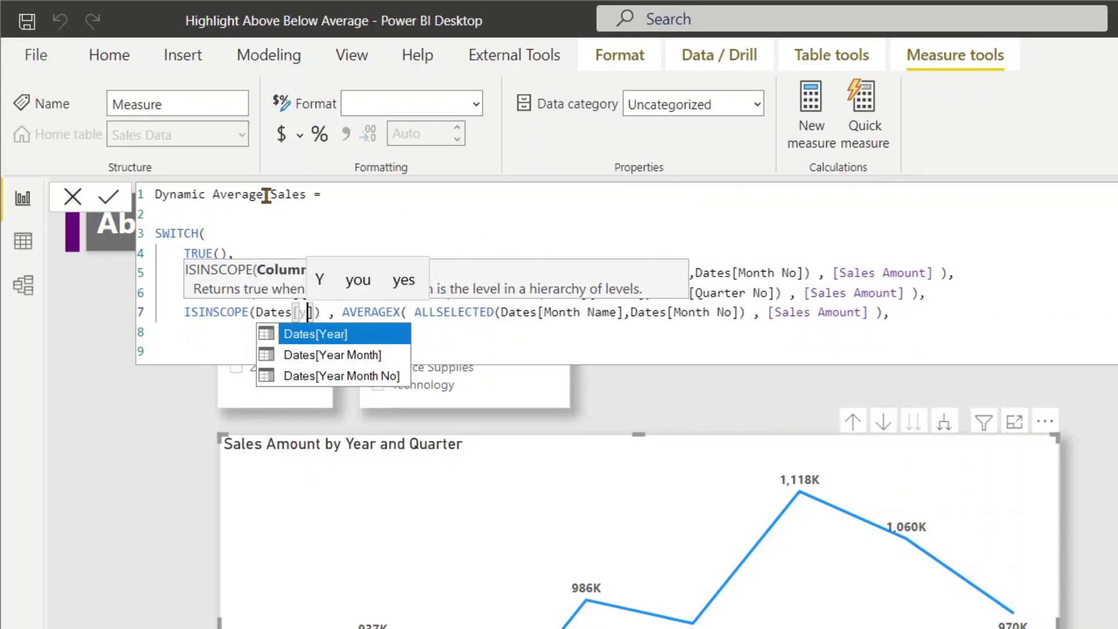
key("Tab")
Step: On the Year condition line, replace the Month Name and Month No columns inside ALLSELECTED with Dates[Year]
key("Right")
key("Right")
key("Right")
key("Right")
key("Right")
key("Right")
key("Right")
key("Right")
key("Right")
key("Right")
key("Right")
key("Right")
key("Right")
key("Right")
key("Right")
key("Right")
key("Right")
key("Right")
key("Right")
key("Right")
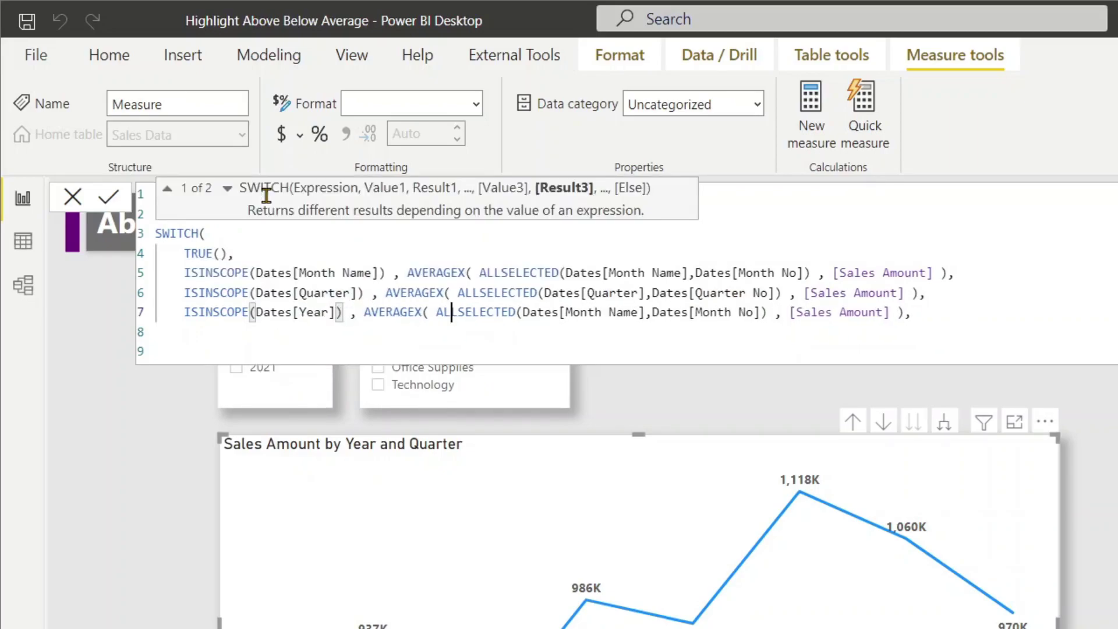
key("Right")
key("Right")
key("Right")
key("Right")
key("Right")
key("Right")
key("Right")
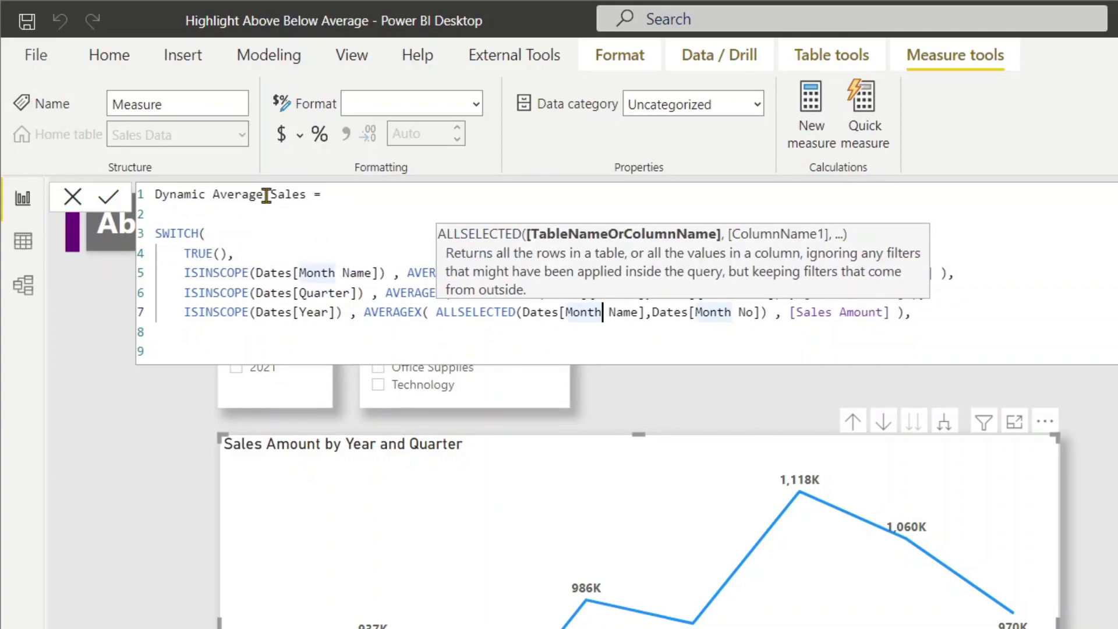
key("Right")
key("Right")
key("Right")
key("Right")
key("Right")
key("Right")
key("Right")
key("Right")
key("Right")
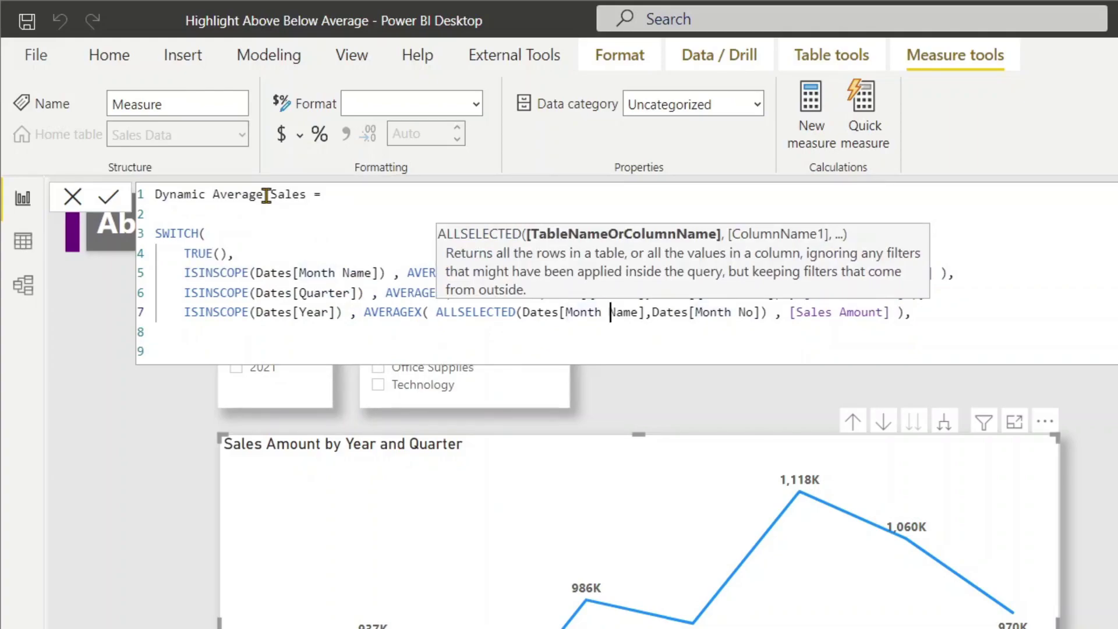
key("Right")
key("Right")
key("Right")
key("Right")
key("Right")
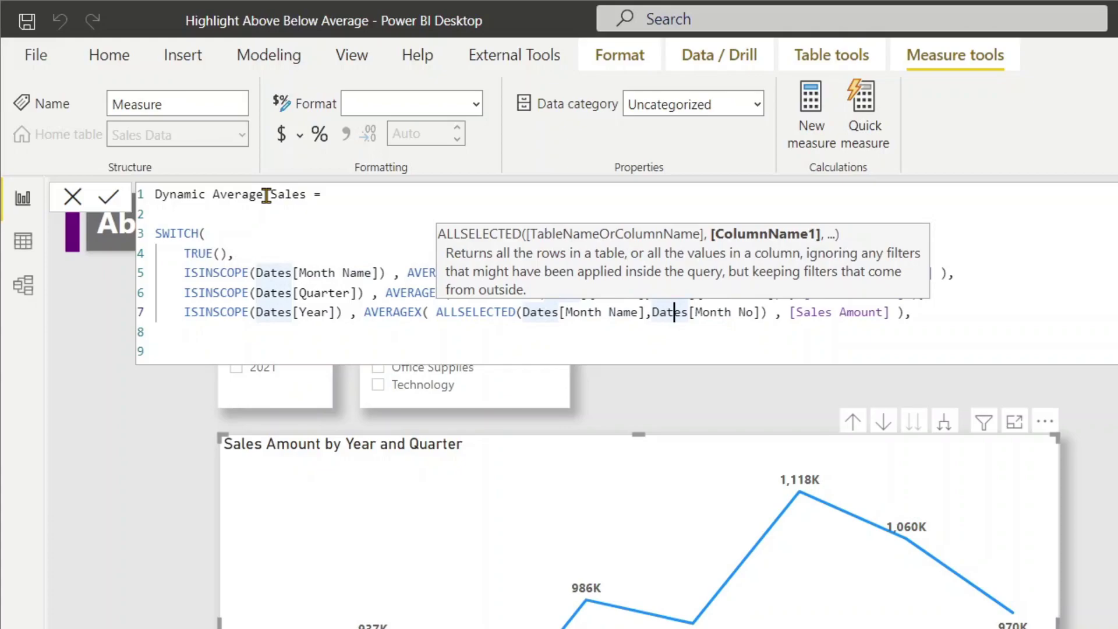
key("Left")
key("Left")
key("Left")
key("Left")
key("Left")
key("Left")
key("Left")
key("Left")
key("Left")
key("Left")
key("Left")
key("Left")
key("Left")
key("Left")
key("Left")
key("Left")
key("Left")
key("Left")
key("Left")
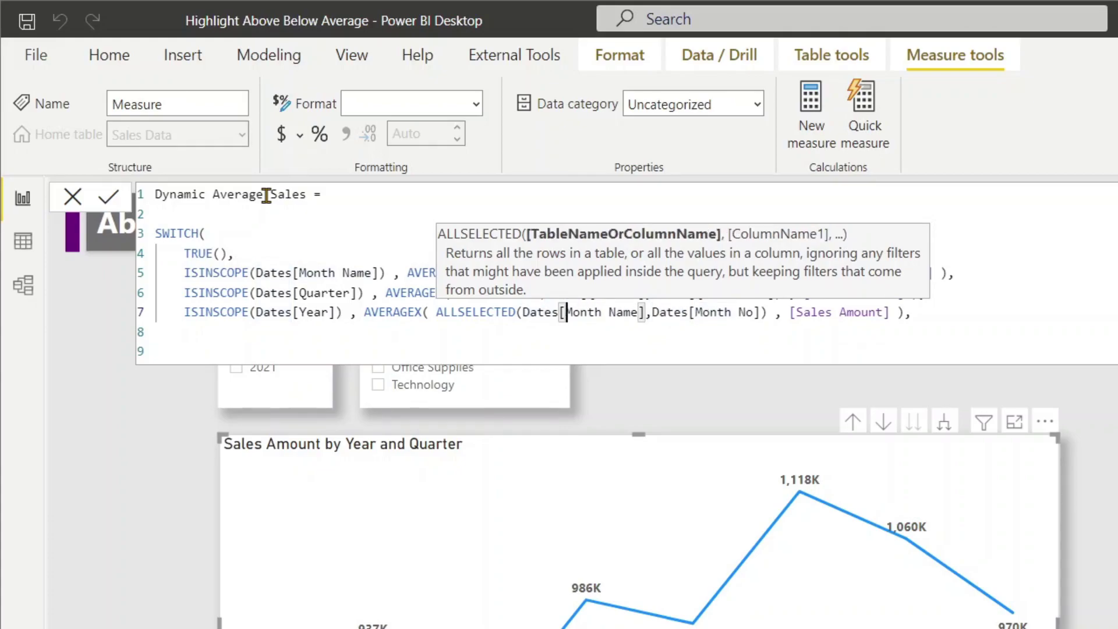
key("shift+Right")
key("shift+Right")
key("shift+Right")
key("shift+Right")
key("shift+Right")
key("shift+Right")
key("shift+Right")
key("shift+Right")
key("shift+Right")
key("shift+Right")
key("shift+Right")
key("shift+Right")
key("shift+Right")
key("shift+Right")
key("shift+Right")
key("shift+Right")
key("shift+Right")
key("shift+Right")
key("shift+Right")
key("shift+Right")
key("shift+Right")
key("shift+Right")
key("shift+Right")
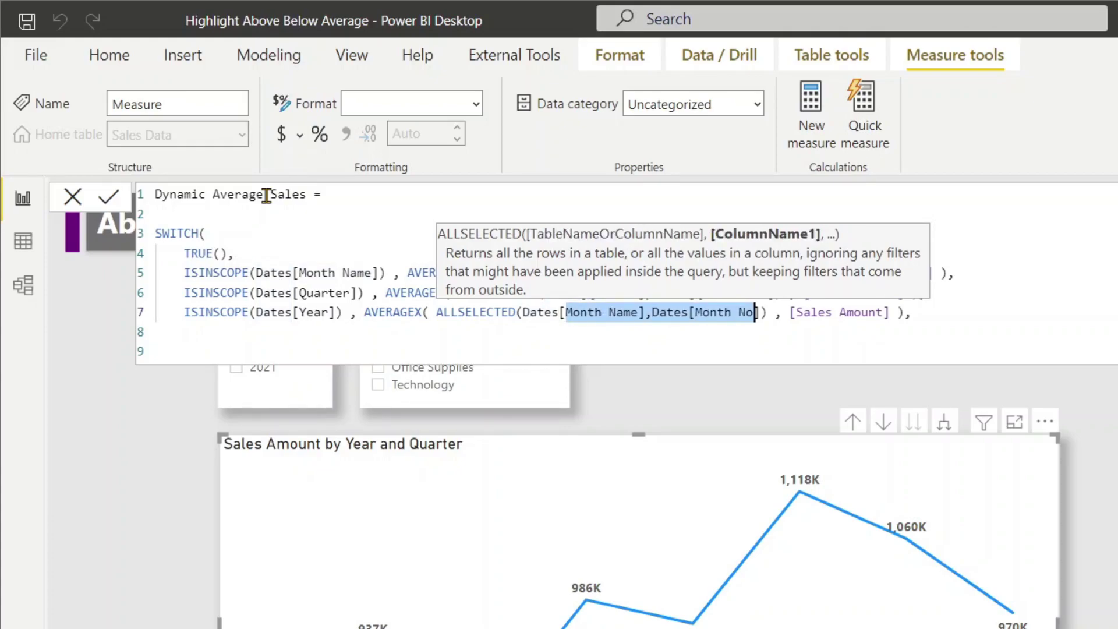
type("y")
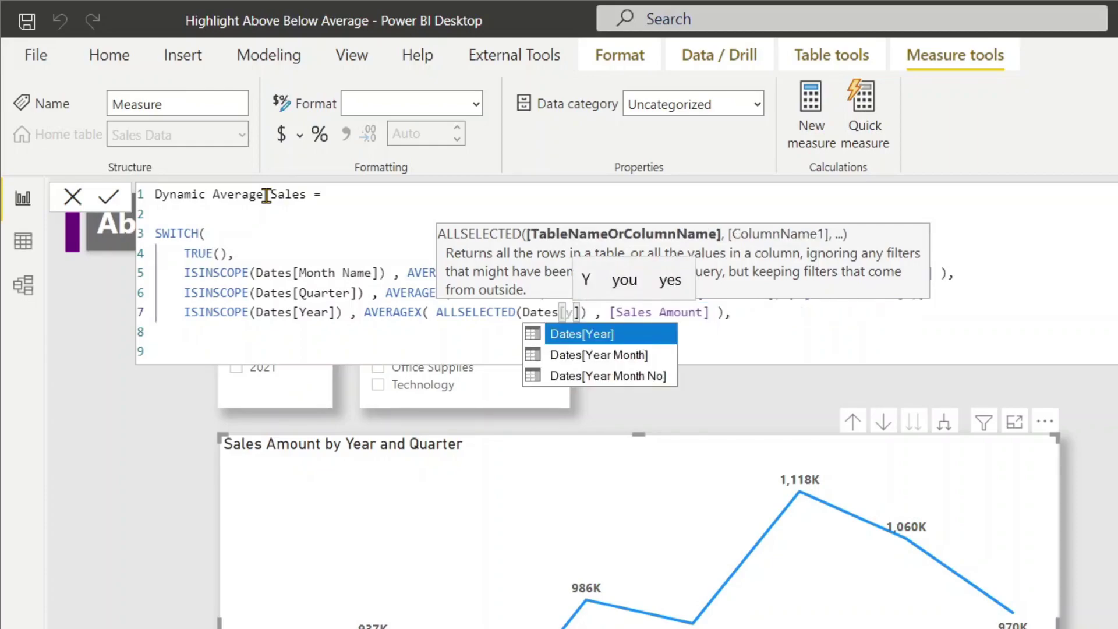
key("Tab")
Step: Remove the trailing comma from the Year line, close the SWITCH function on its own line and commit the Dynamic Average Sales measure
key("End")
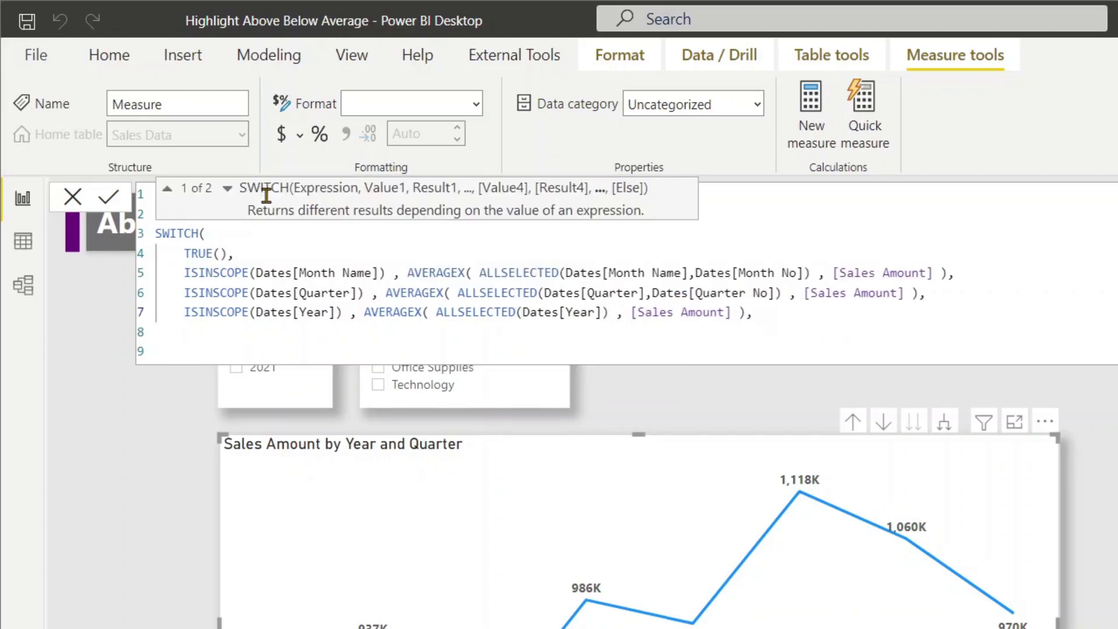
key("BackSpace")
type(")")
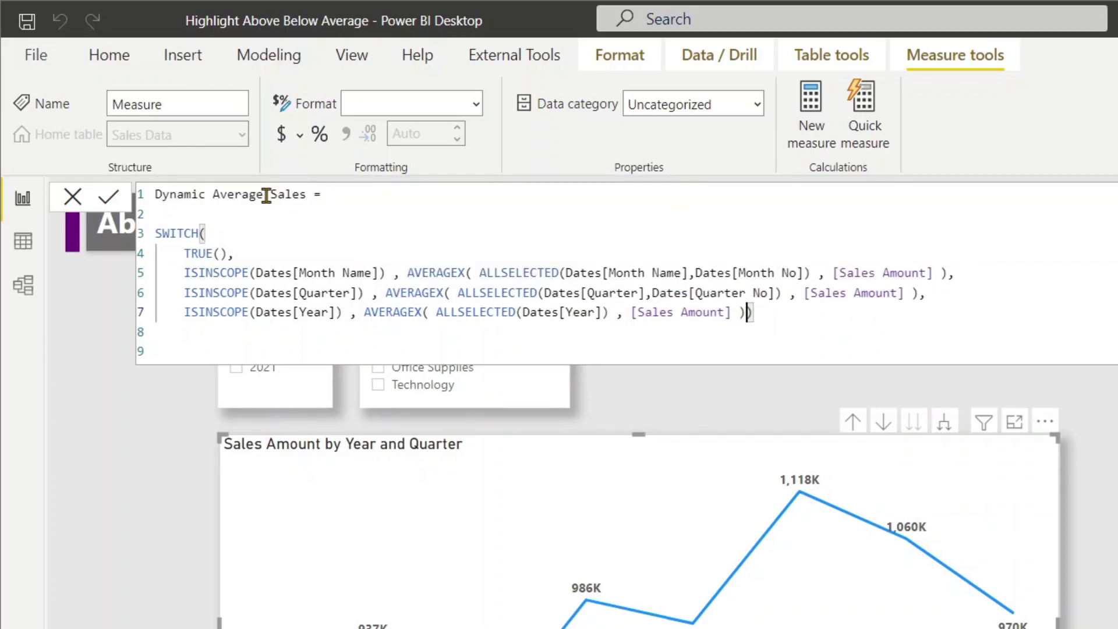
key("Return")
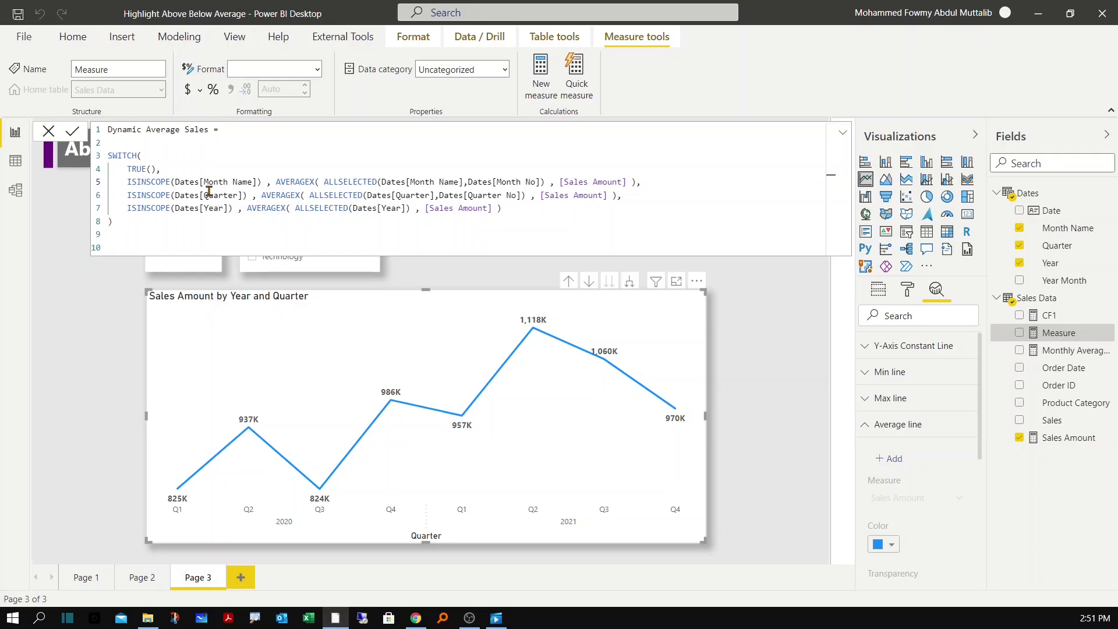
key("Return")
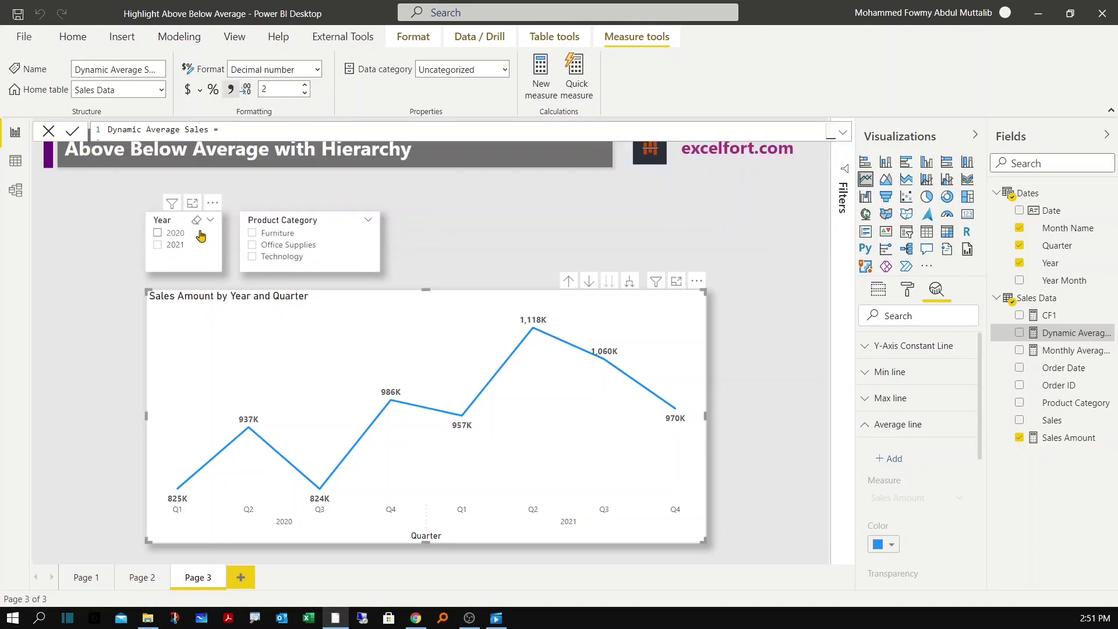
Step: With the line chart expanded to Month Name level and filtered to 2021, add Dynamic Average Sales to its values
left_click(630, 281)
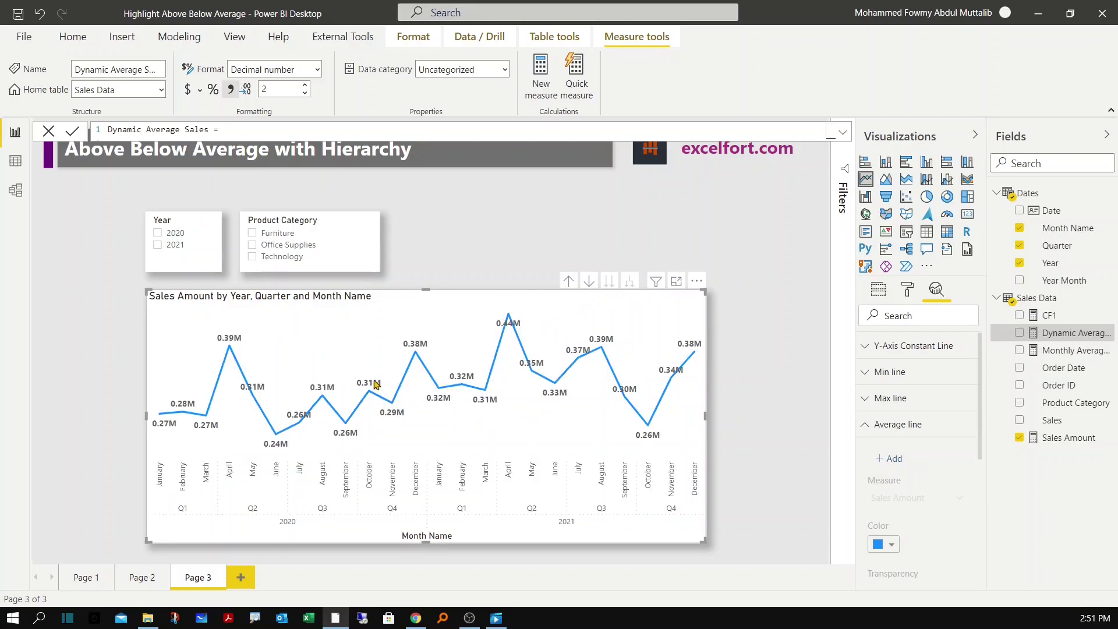
left_click(171, 247)
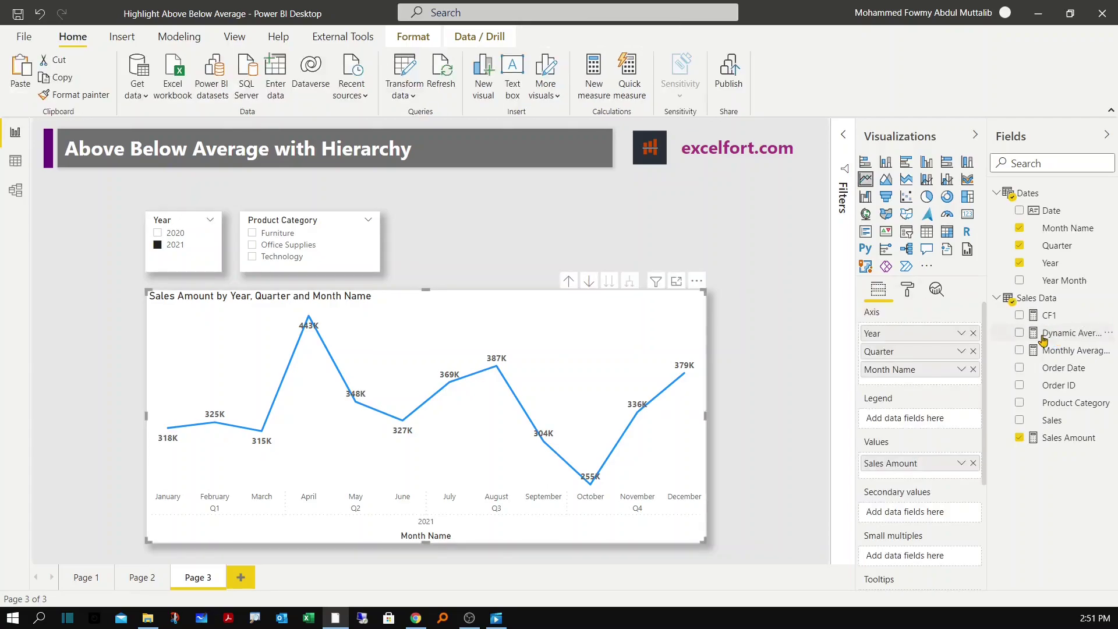
left_click_drag(1045, 335, 911, 482)
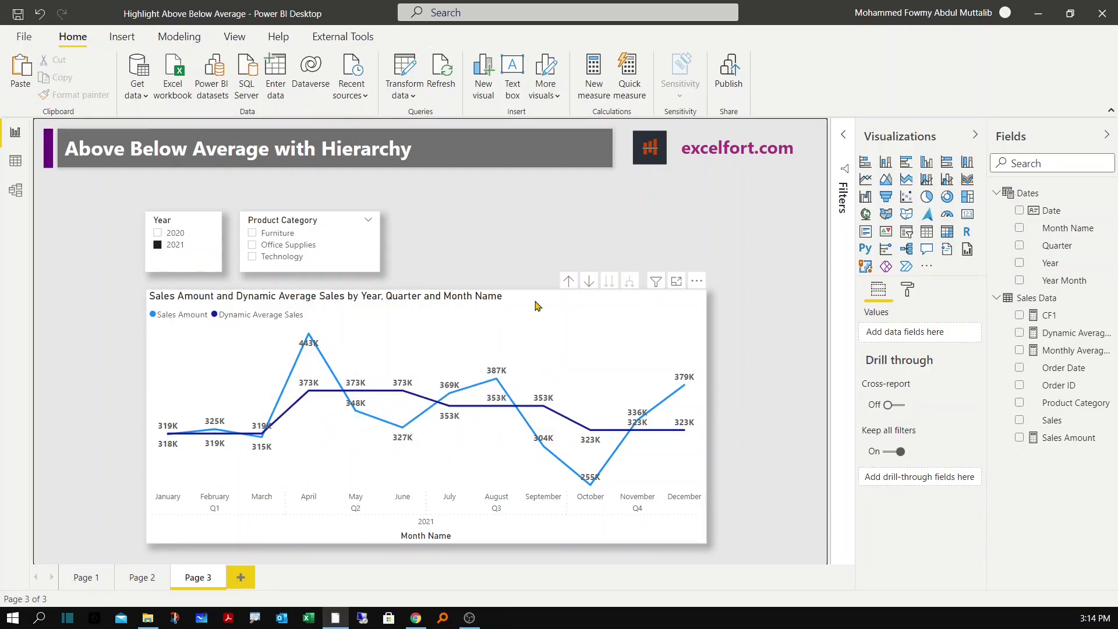
Step: Drill the line chart up to quarter level and clear the 2021 selection in the Year slicer
left_click(536, 306)
left_click(568, 282)
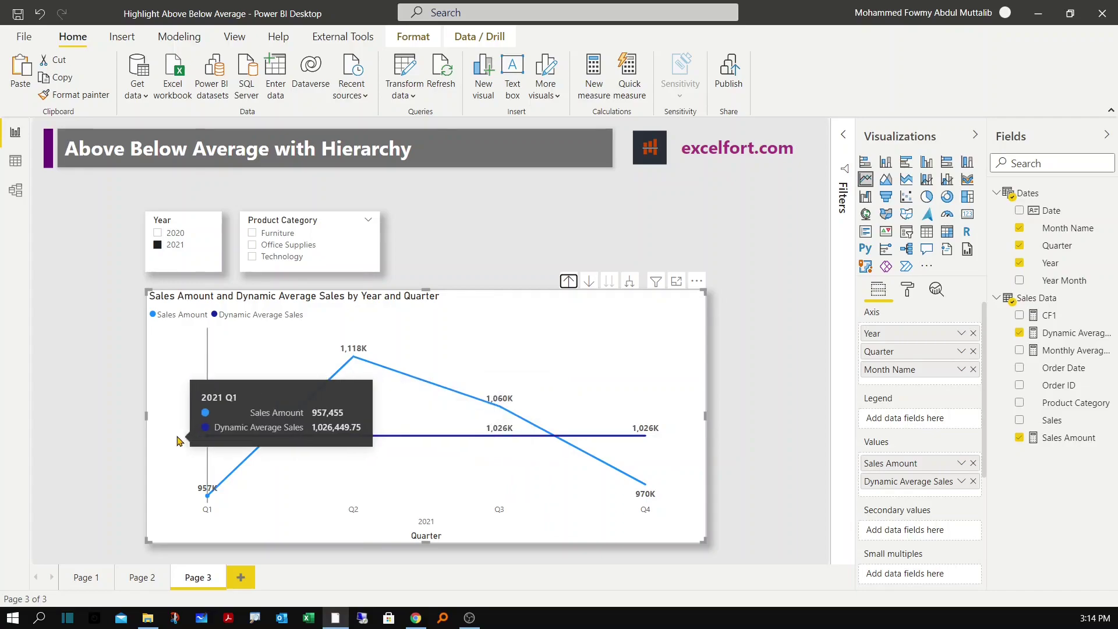
left_click(157, 245)
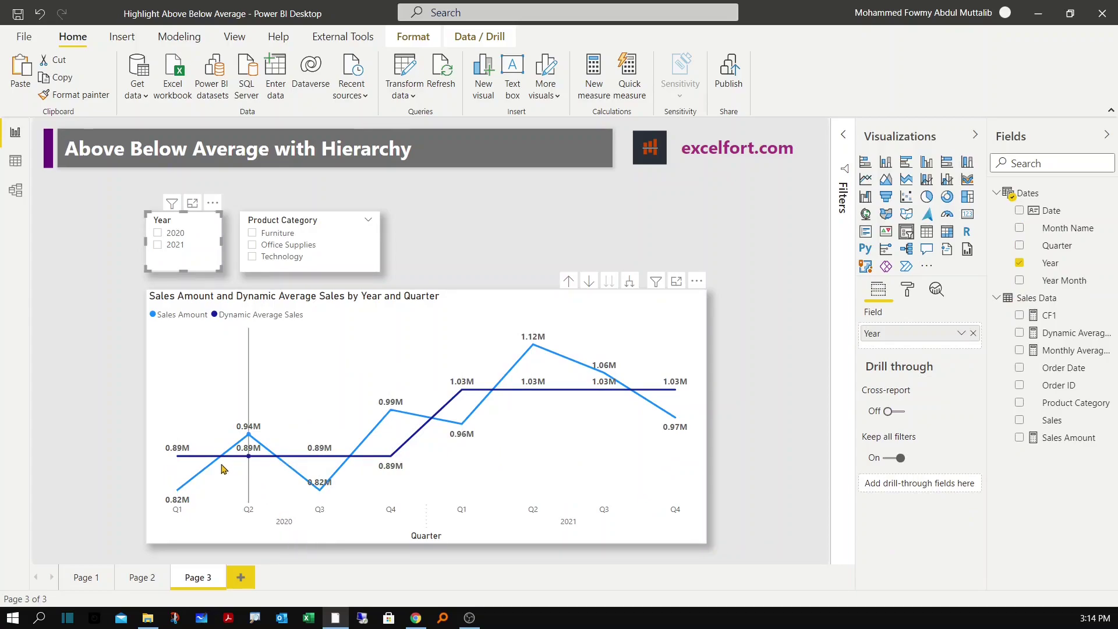
mouse_move(180, 458)
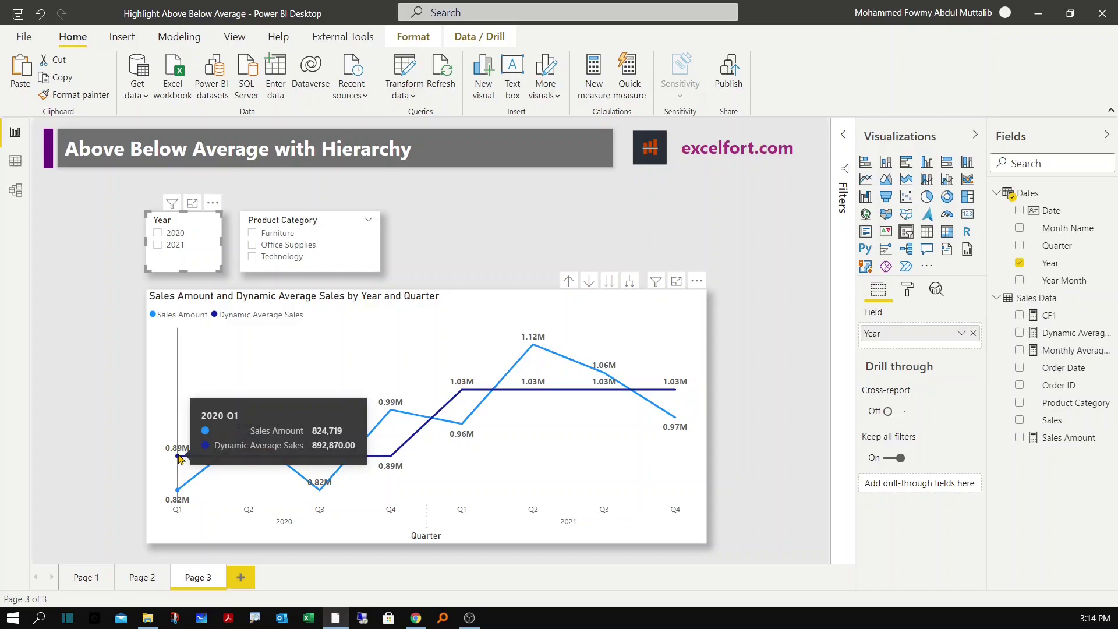
mouse_move(554, 416)
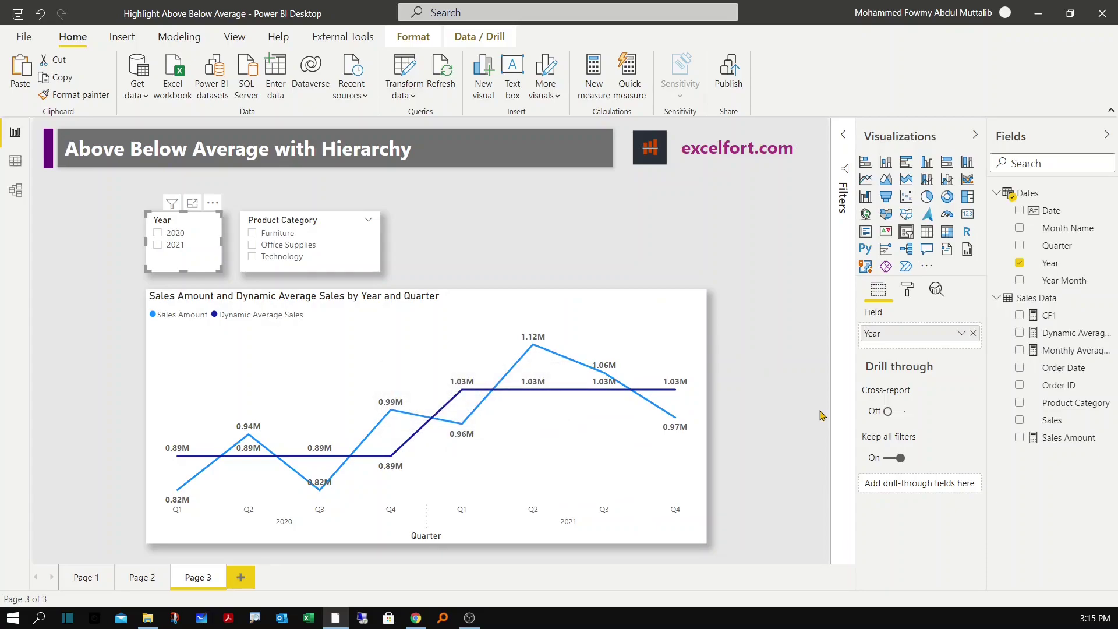
left_click(564, 264)
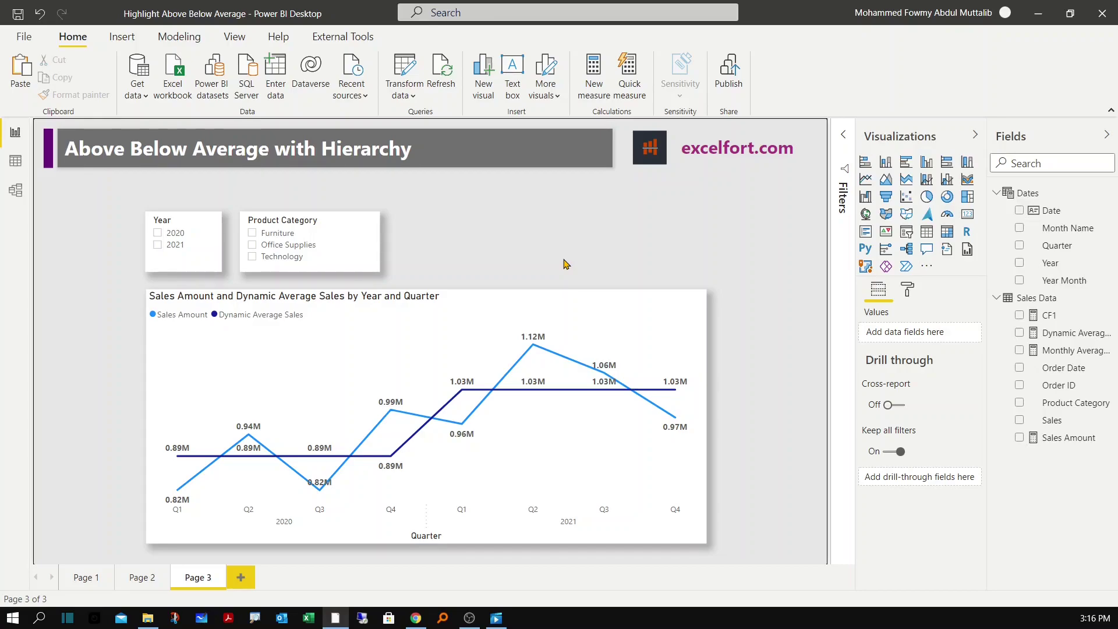
Step: Copy the CF1 measure's formula into a new measure and rename it CF2
left_click(1049, 315)
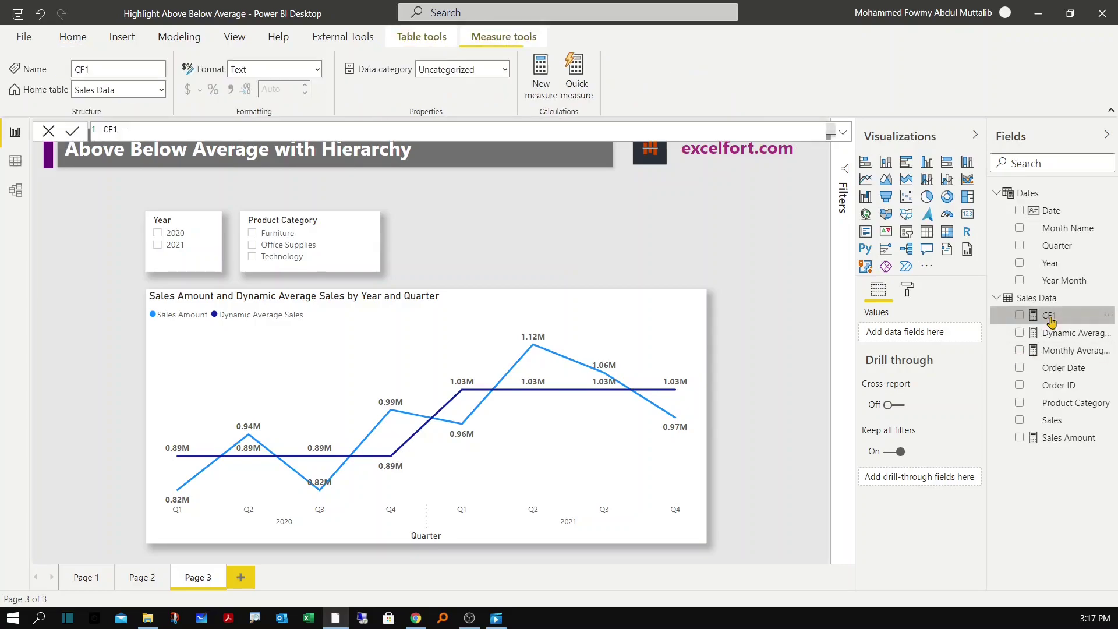
left_click_drag(435, 155, 14, 109)
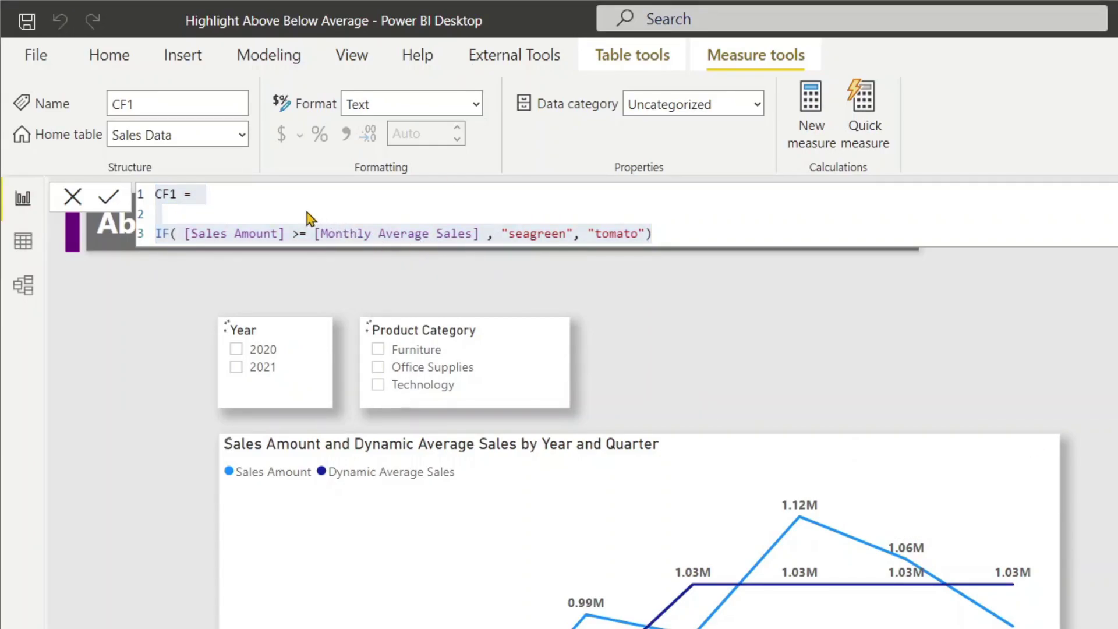
type("CF1 =  IF( [Sales Amount] >= [Monthly Average Sales] , \"seagreen\", \"tomato\")")
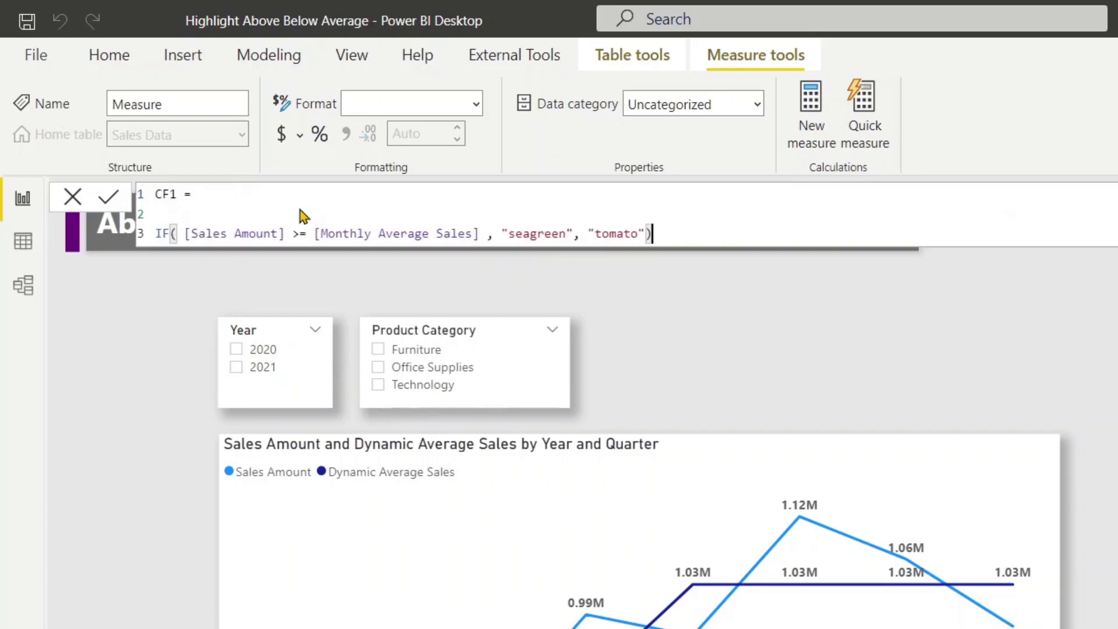
left_click(173, 196)
key("BackSpace")
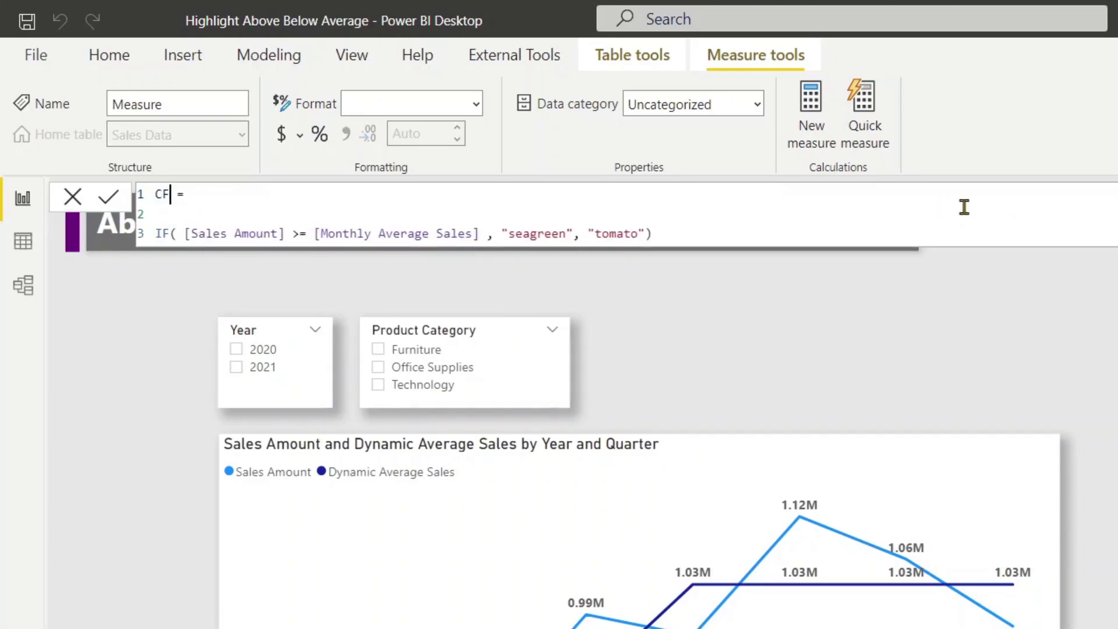
type("2")
Step: In the CF2 formula, replace [Monthly Average Sales] with [Dynamic Average Sales] in the comparison with [Sales Amount]
key("Down")
key("Down")
key("ctrl+Right")
key("ctrl+Right")
key("ctrl+Right")
key("ctrl+Right")
key("ctrl+Right")
key("ctrl+Right")
key("ctrl+Right")
key("ctrl+Right")
key("ctrl+shift+Left")
type("dyn")
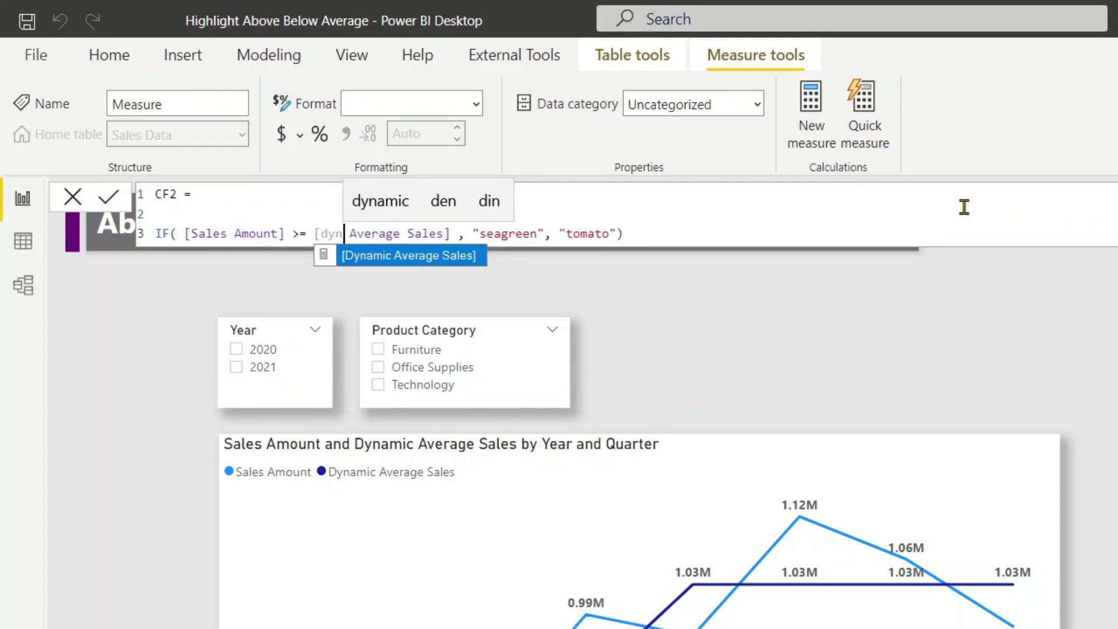
key("Tab")
key("Escape")
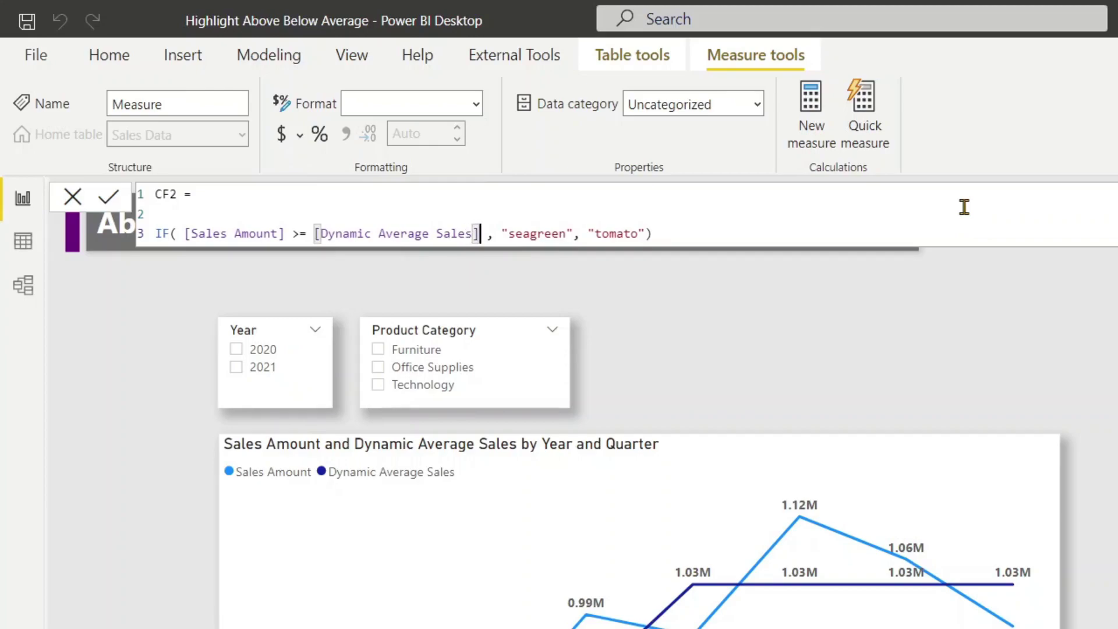
Step: Switch to Chrome and copy the color name YellowGreen from the green section of the HTML color names list
key("Right")
key("Right")
key("Right")
key("Right")
key("Right")
key("Right")
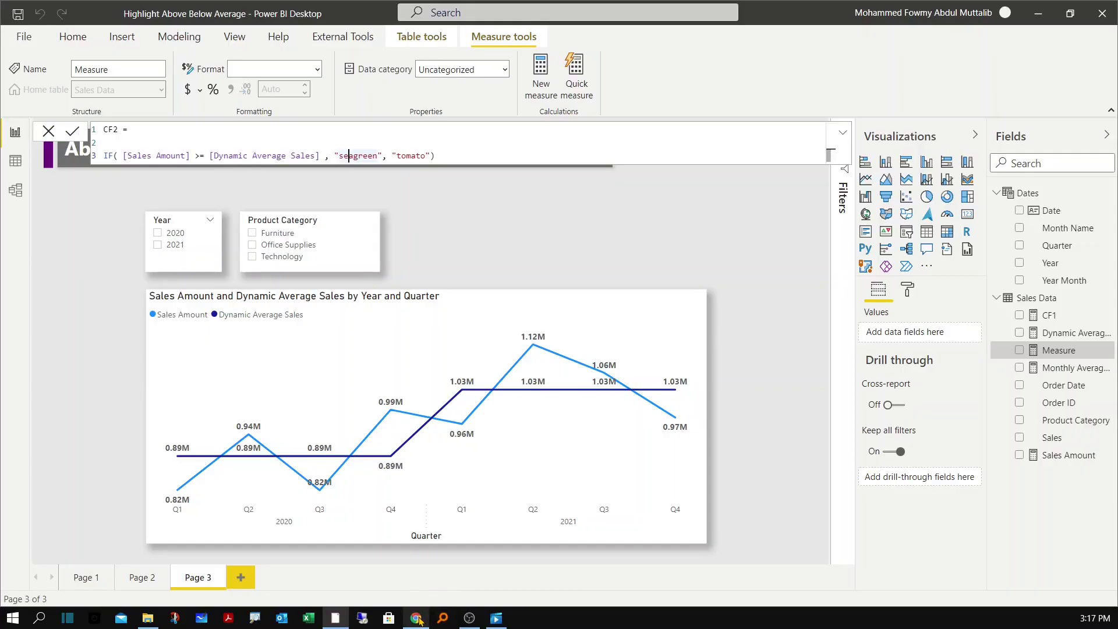
left_click(415, 618)
scroll(257, 185, "up", 20)
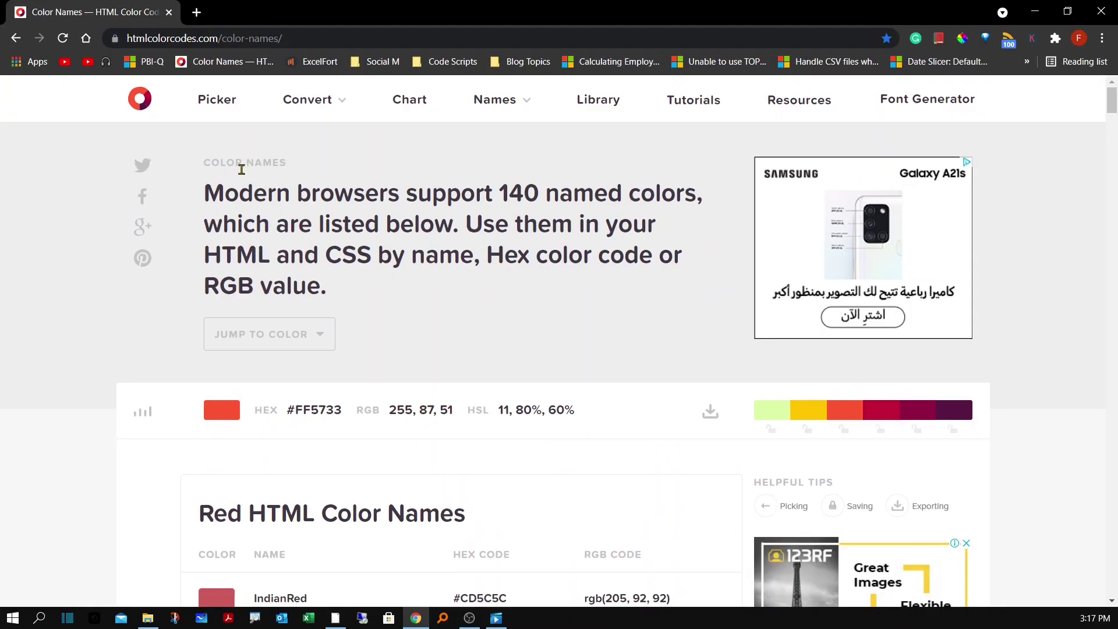
scroll(330, 291, "down", 4)
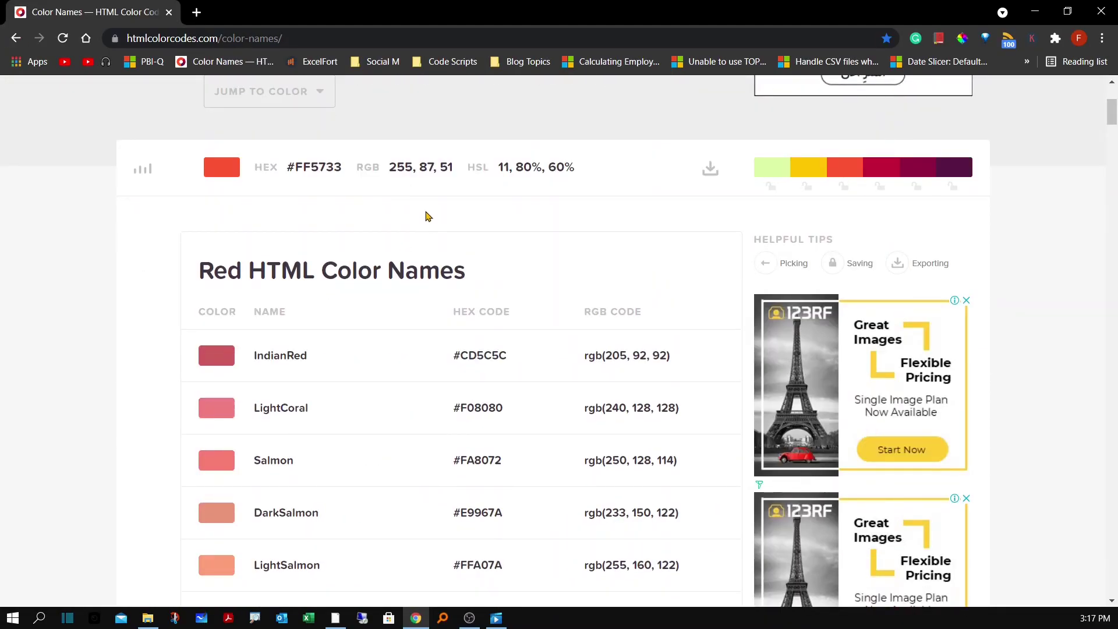
scroll(422, 239, "down", 4)
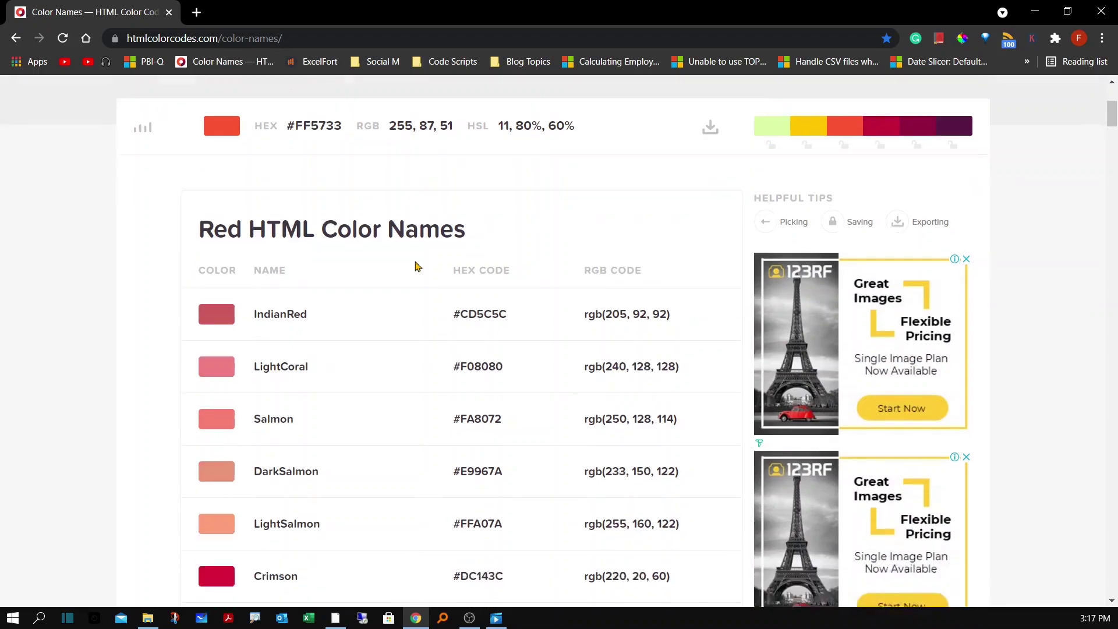
scroll(417, 266, "down", 20)
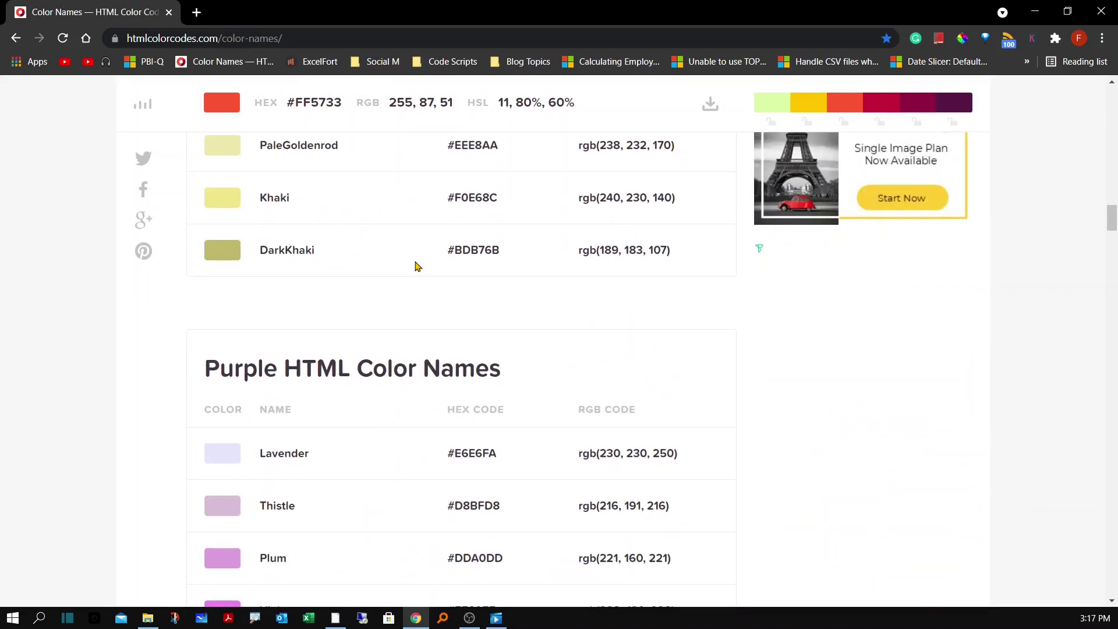
scroll(417, 266, "up", 8)
scroll(418, 266, "up", 20)
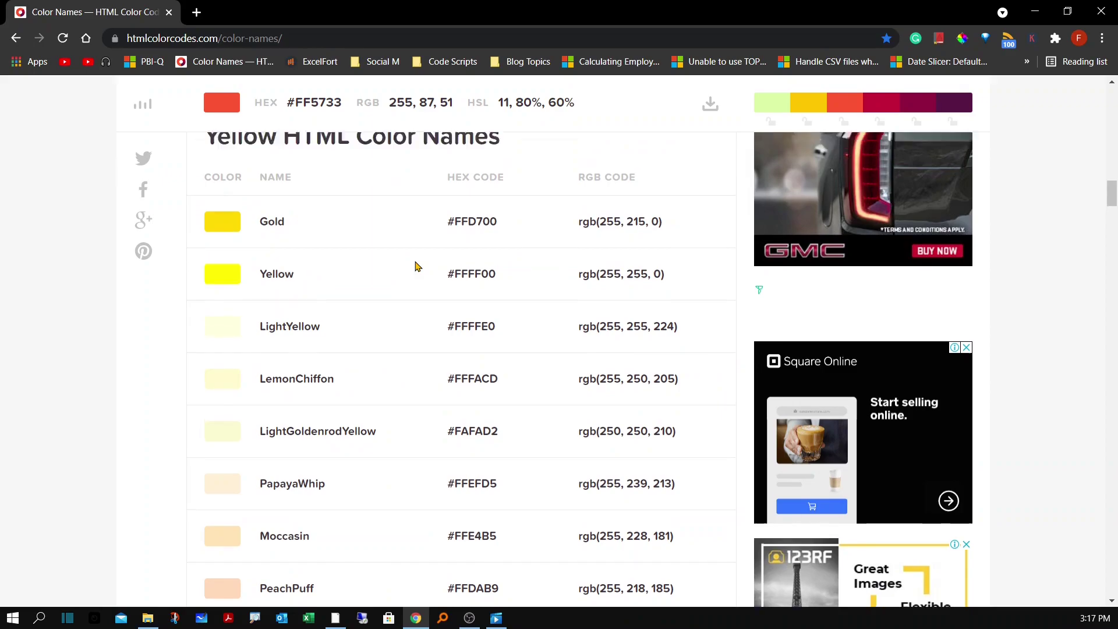
scroll(417, 266, "down", 8)
scroll(418, 267, "down", 20)
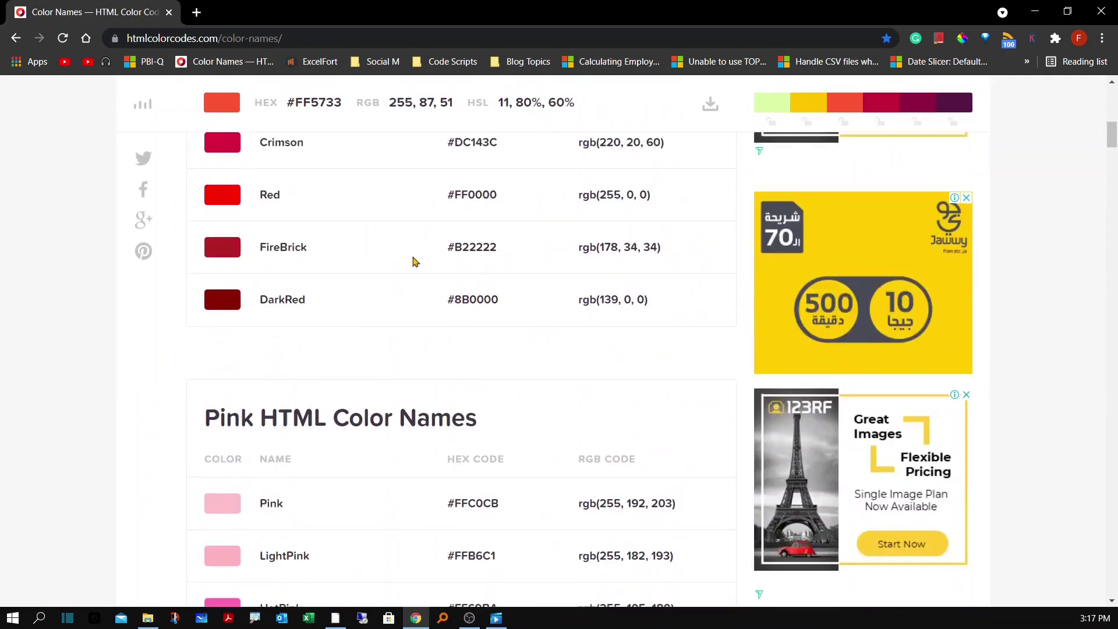
scroll(410, 256, "up", 16)
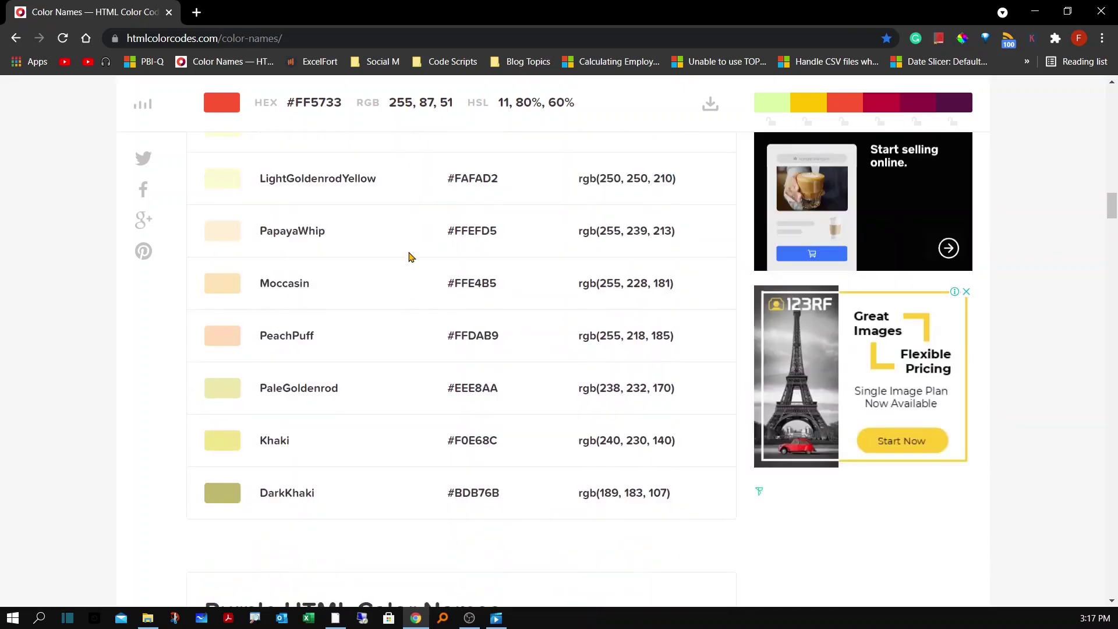
scroll(407, 254, "down", 20)
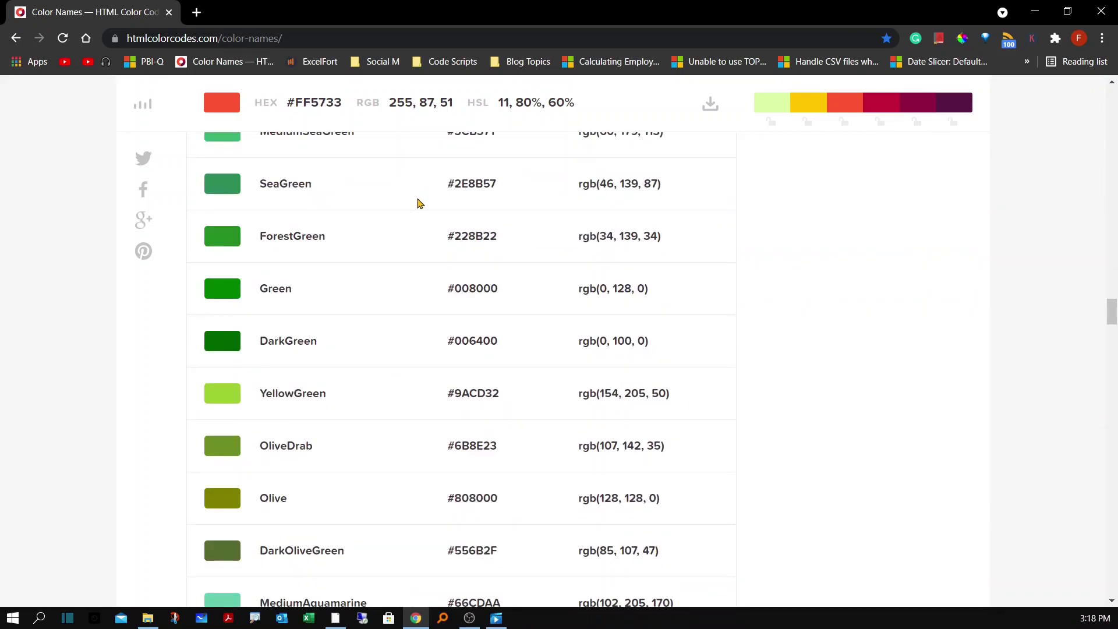
double_click(299, 395)
key("ctrl+c")
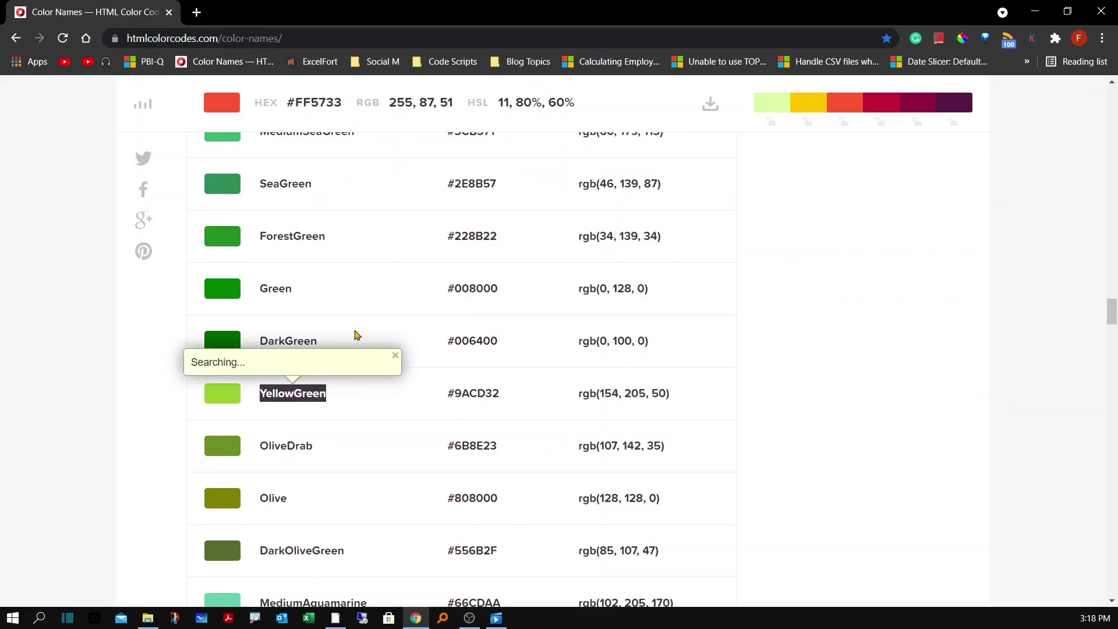
Step: Switch to Power BI Desktop and replace both color names in the CF2 formula, tomato and seagreen, with YellowGreen
key("alt+Tab")
double_click(411, 155)
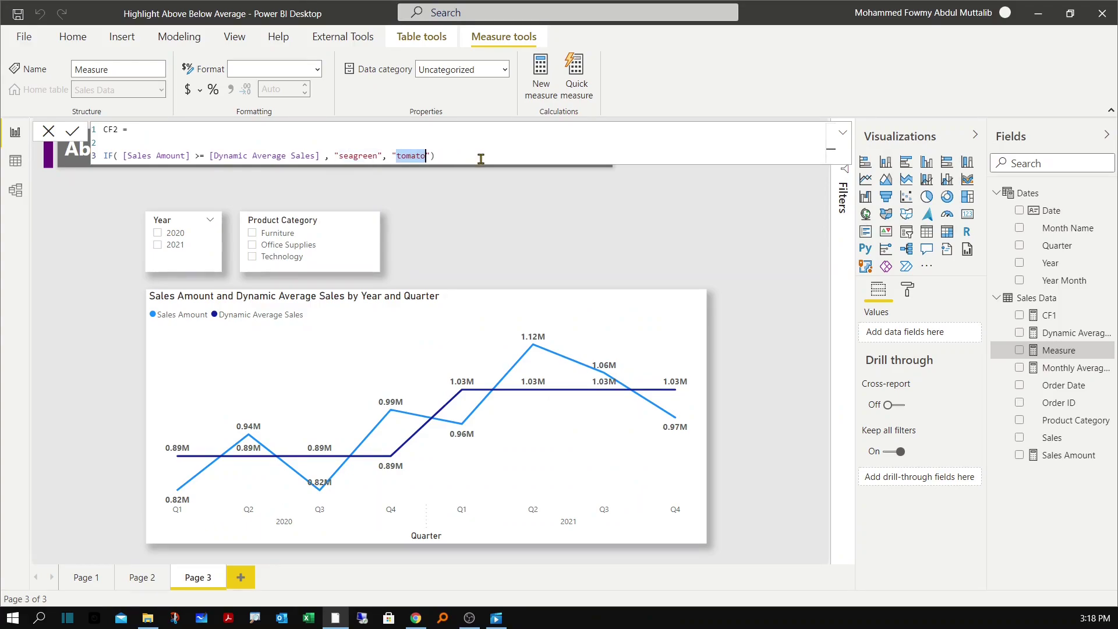
key("ctrl+v")
double_click(353, 160)
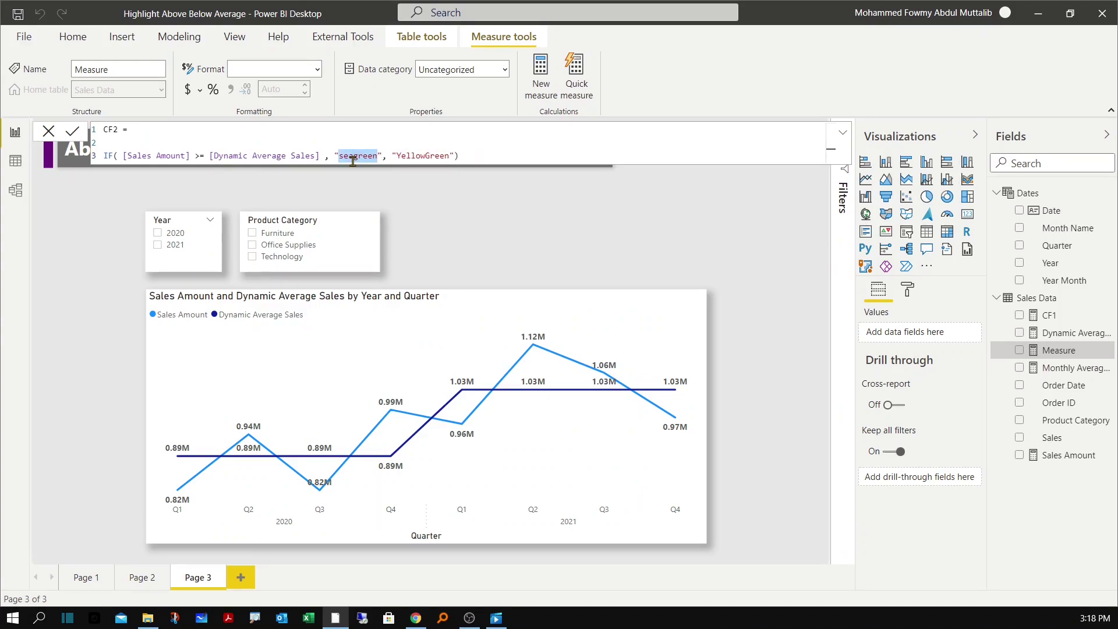
key("ctrl+v")
Step: Copy LightCoral from the red HTML color names in Chrome and use it as the below-average color in Power BI's CF2 formula
double_click(435, 157)
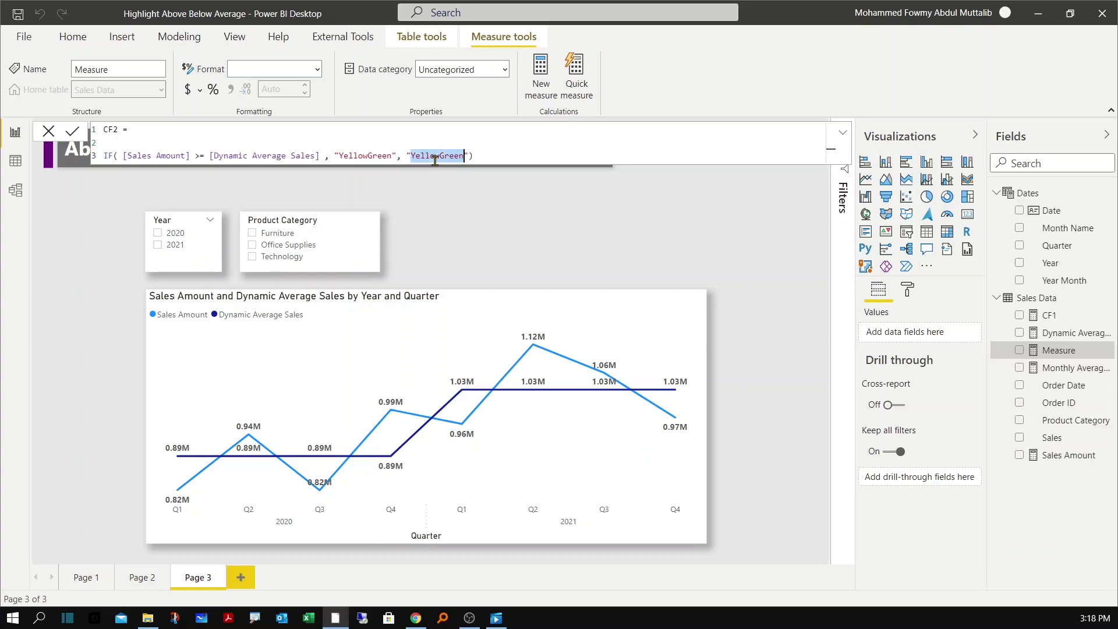
key("alt+Tab")
scroll(285, 302, "up", 20)
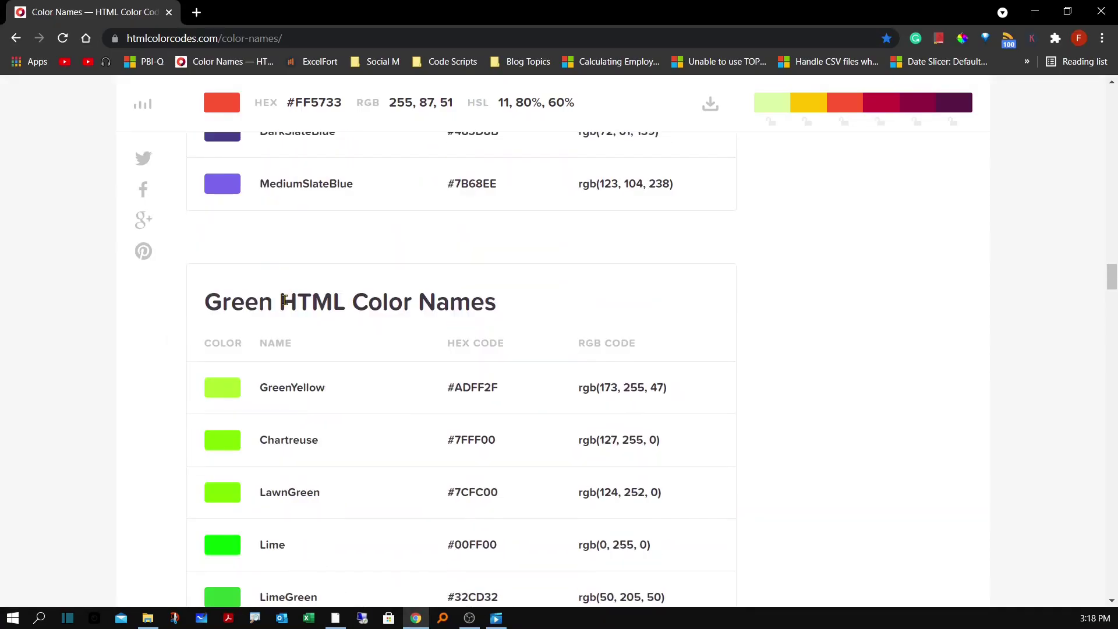
scroll(285, 299, "up", 15)
scroll(289, 298, "down", 4)
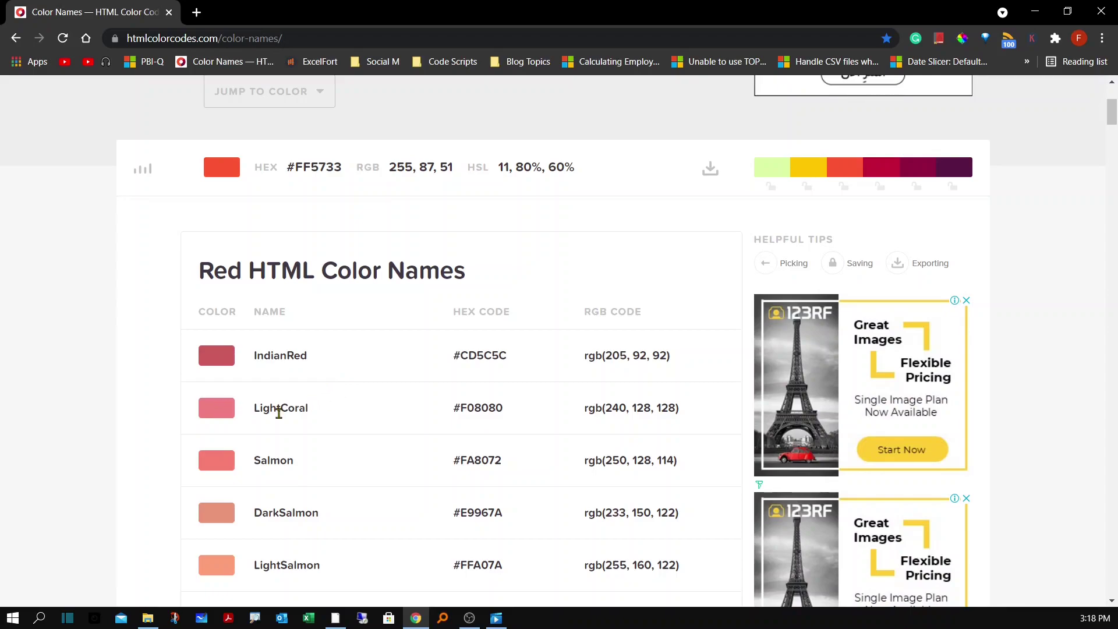
double_click(279, 407)
key("ctrl+c")
key("alt+Tab")
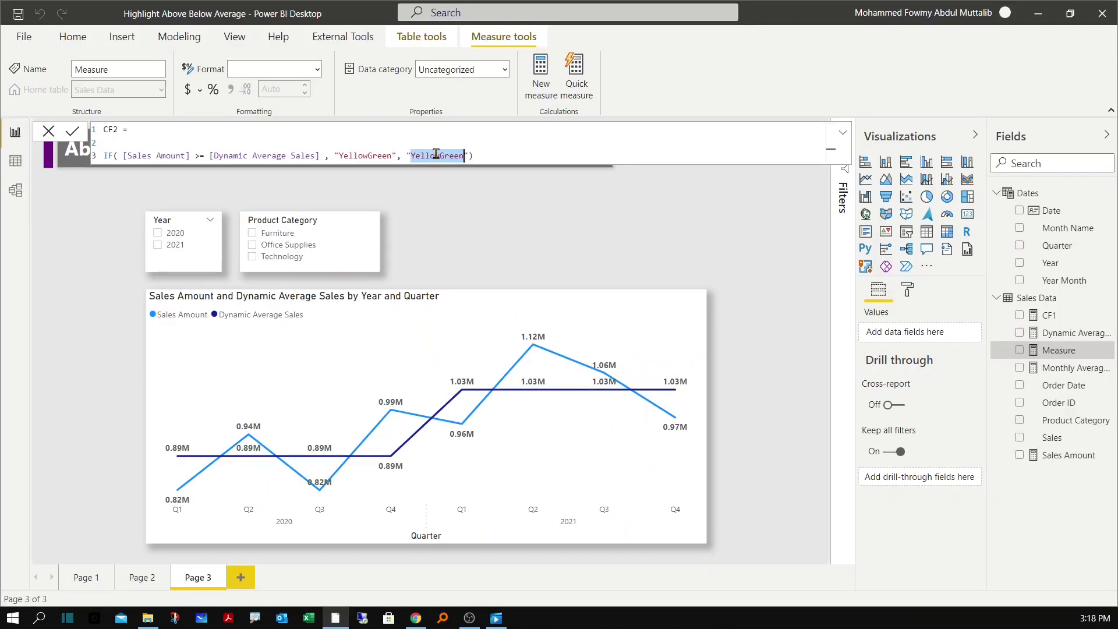
key("ctrl+v")
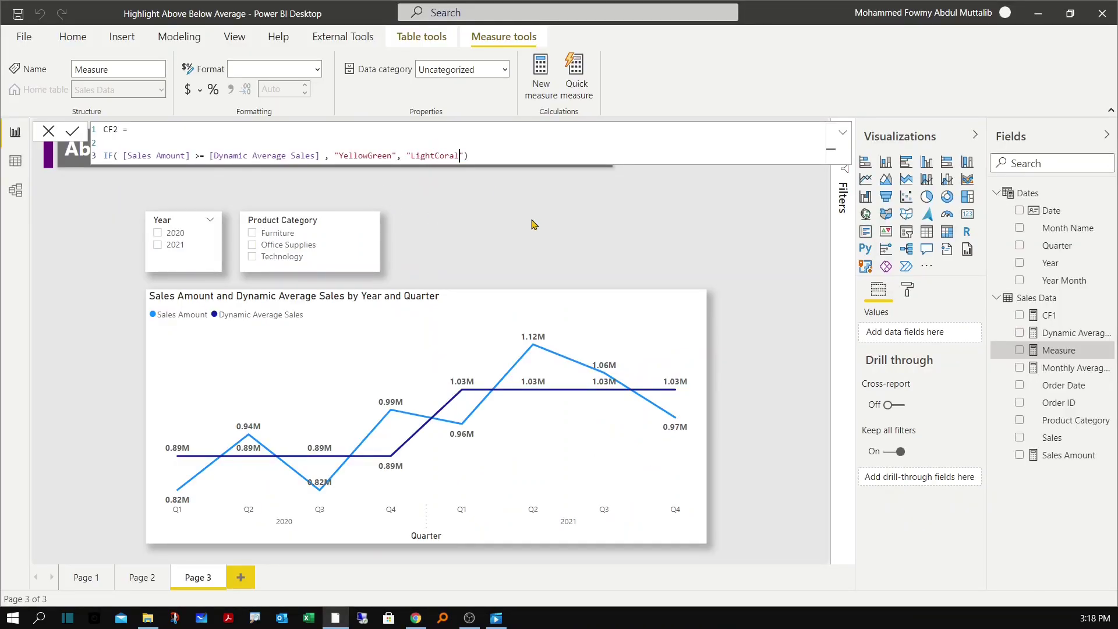
Step: Remove Dynamic Average Sales from the line chart's values and change the visual to a clustered column chart
left_click(565, 324)
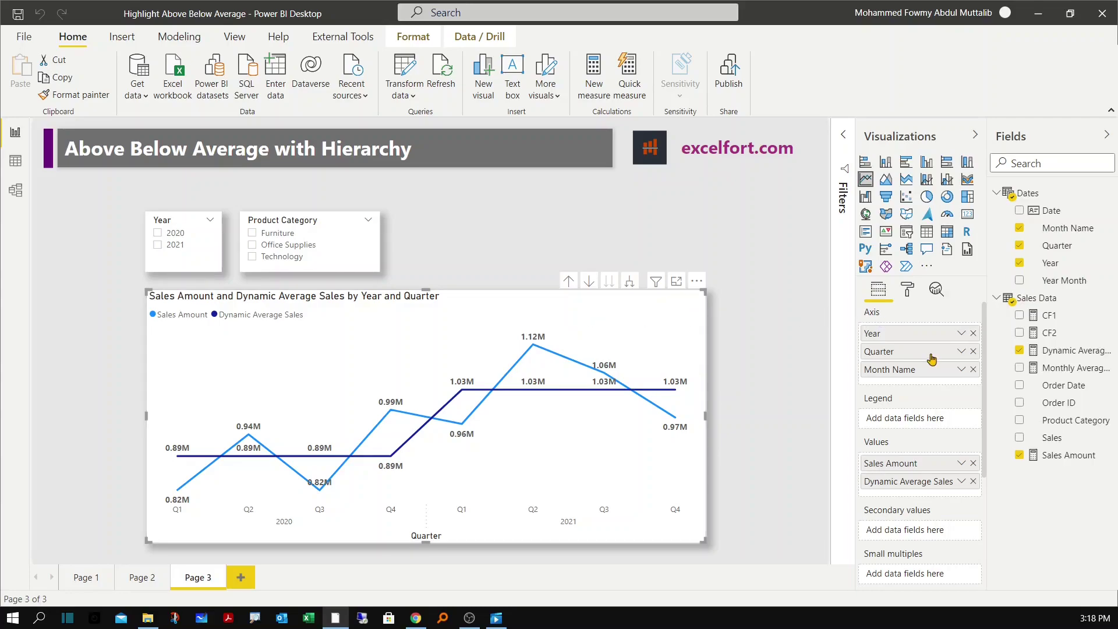
left_click(972, 481)
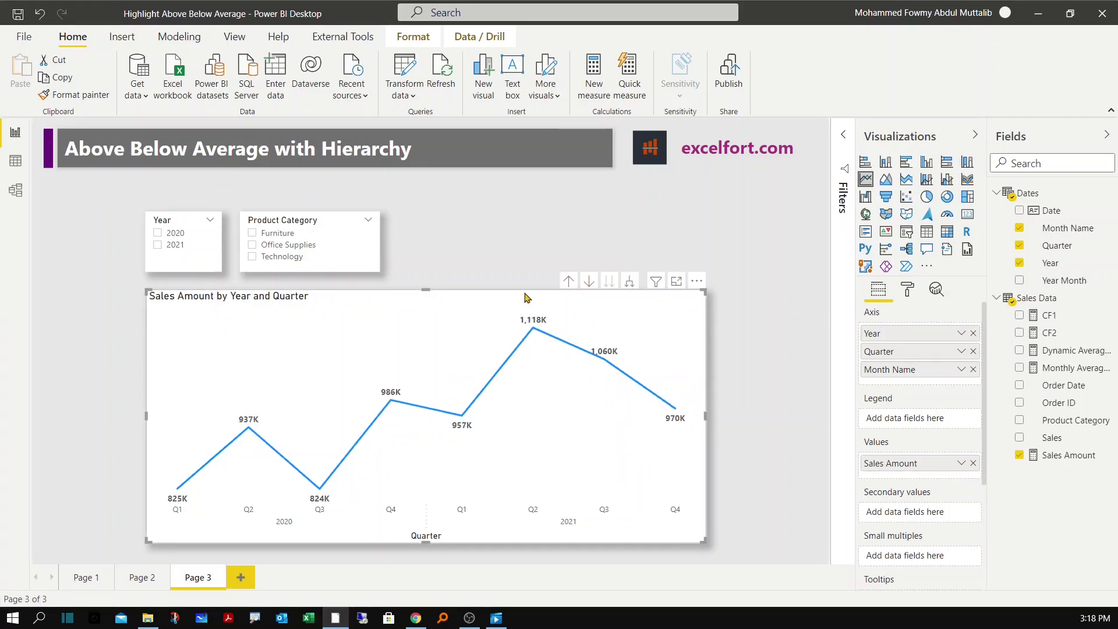
left_click(927, 162)
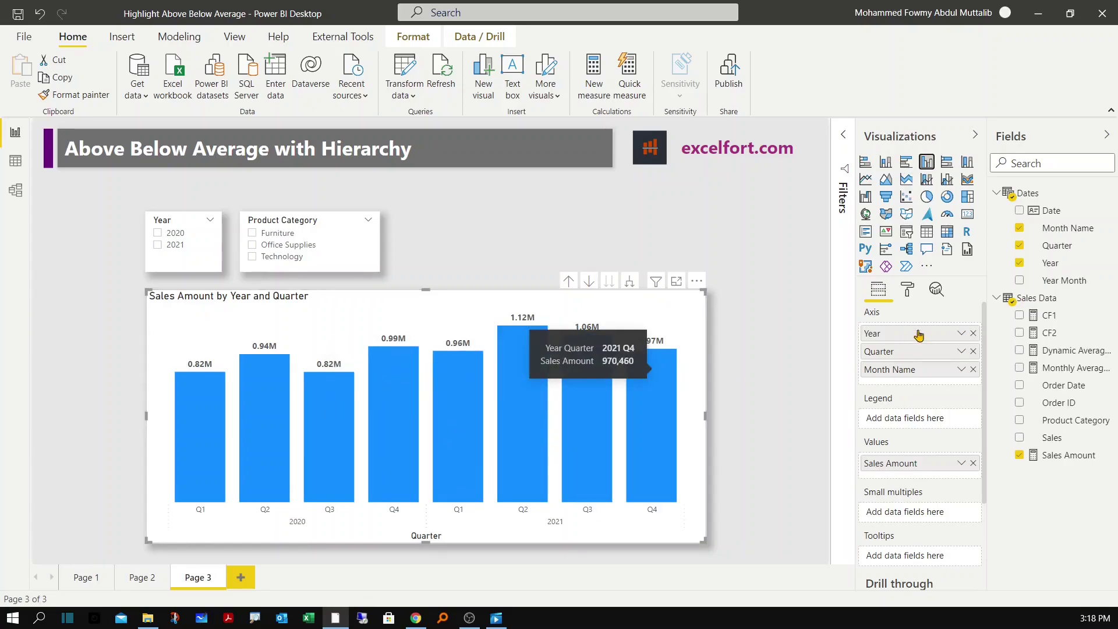
Step: Format the columns' default color by field value based on CF2, and expand the chart's hierarchy down to month level
left_click(908, 290)
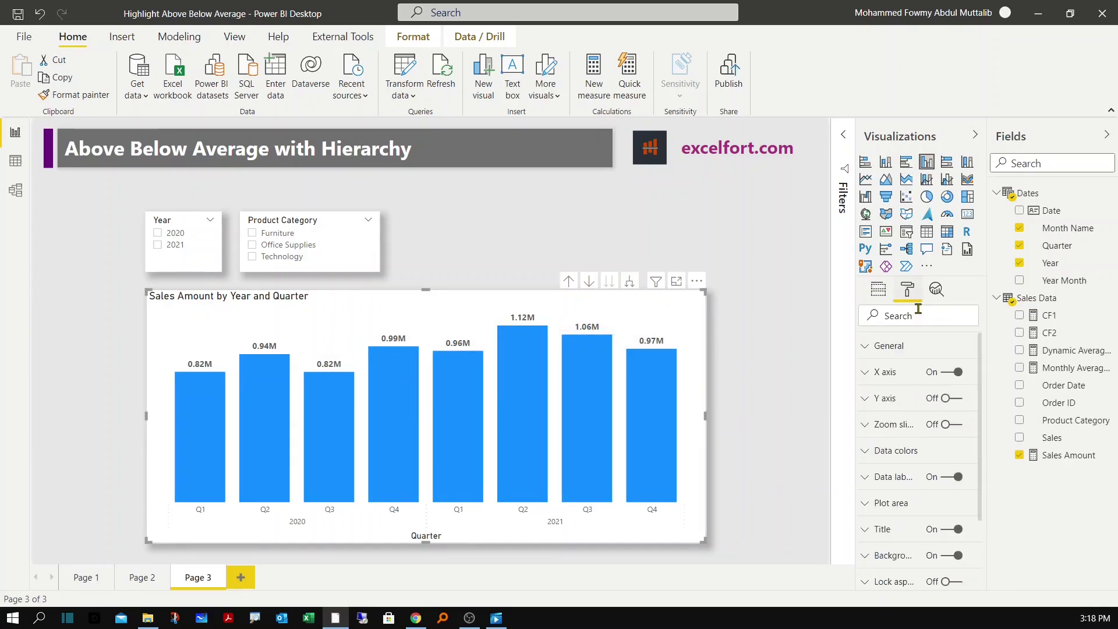
left_click(897, 452)
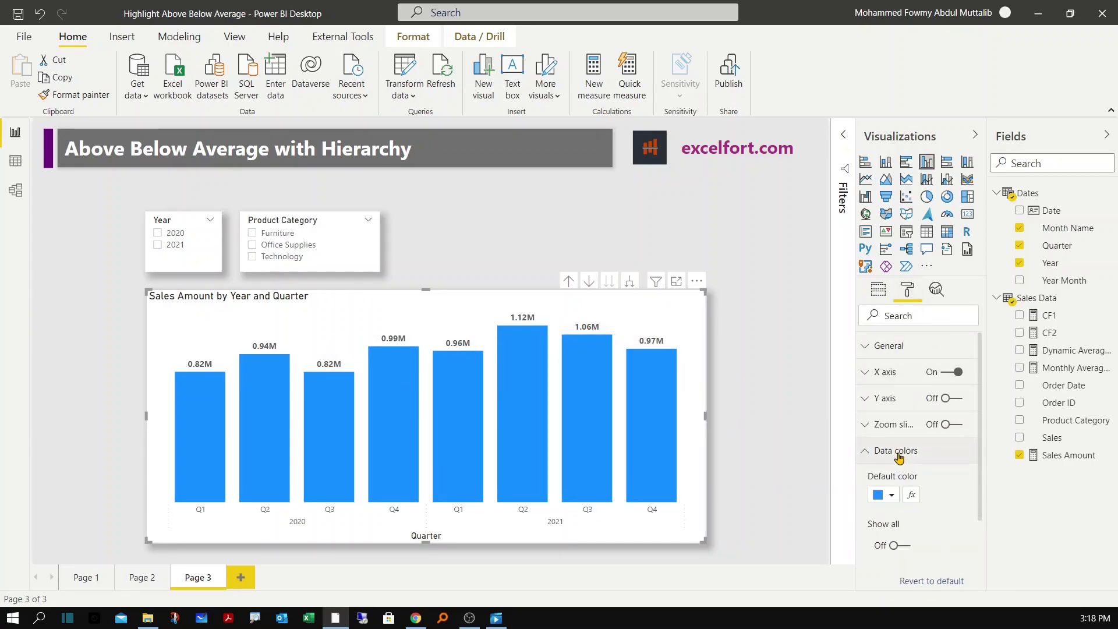
left_click(911, 494)
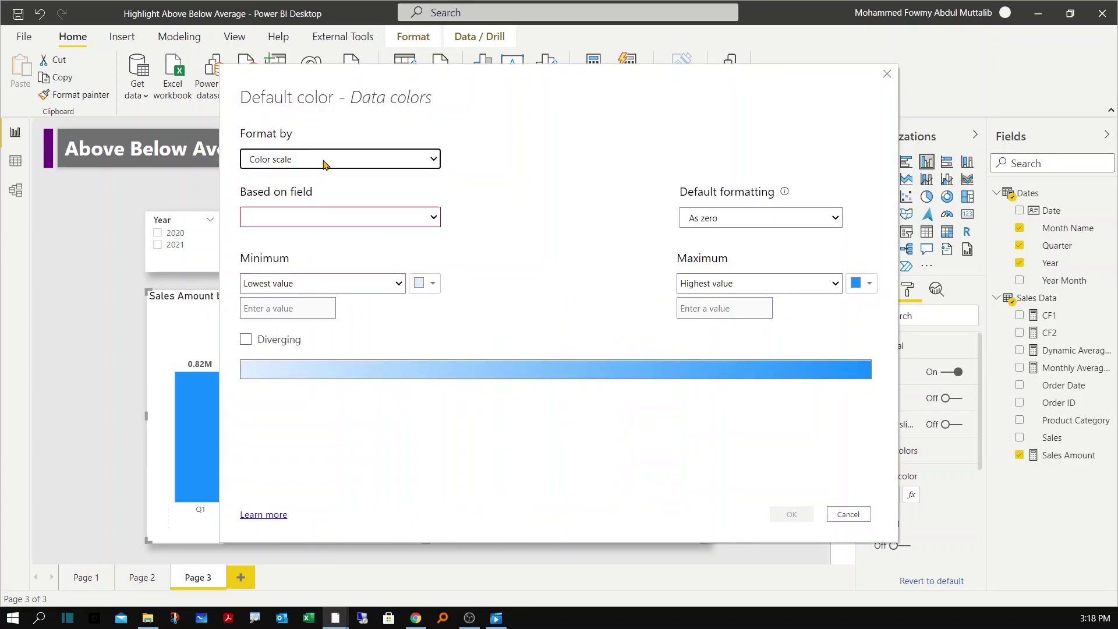
left_click(324, 164)
left_click(306, 228)
left_click(304, 225)
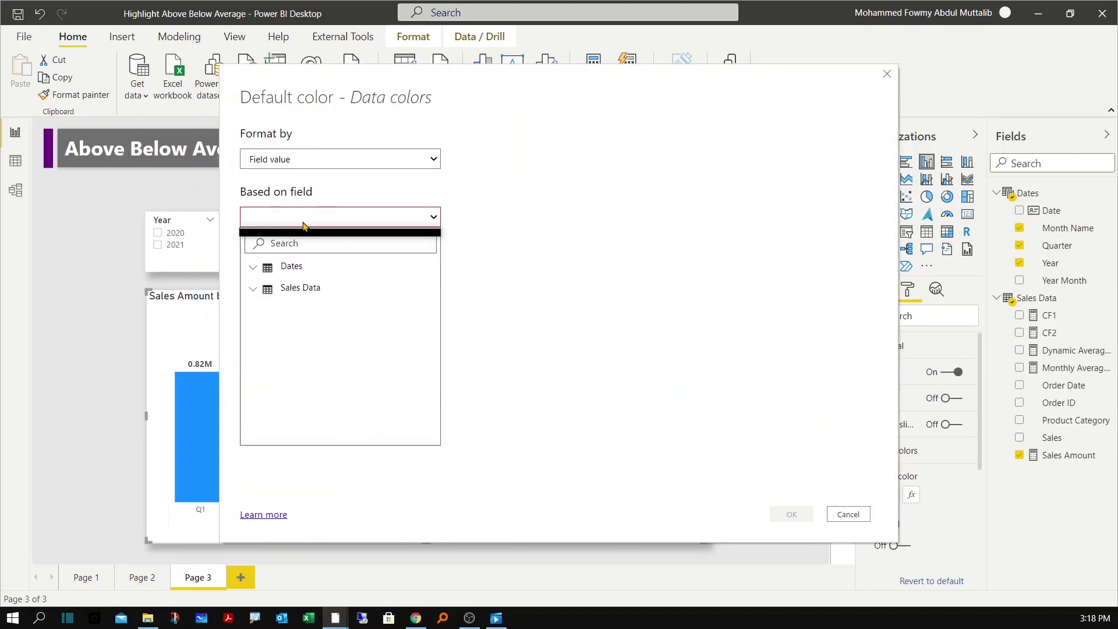
left_click(282, 289)
left_click(275, 332)
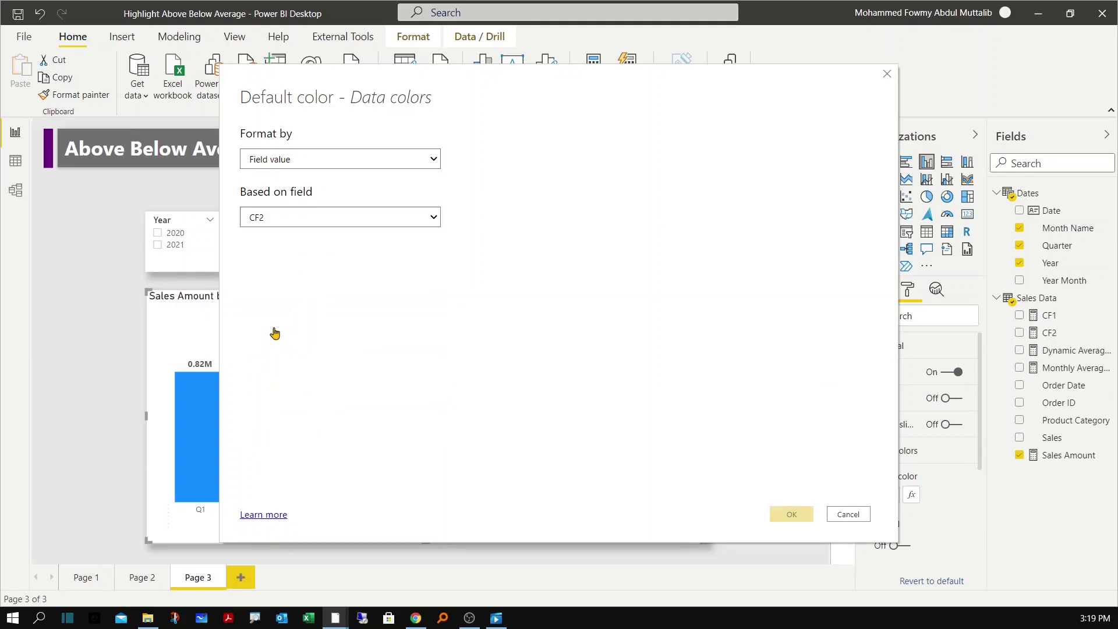
left_click(791, 515)
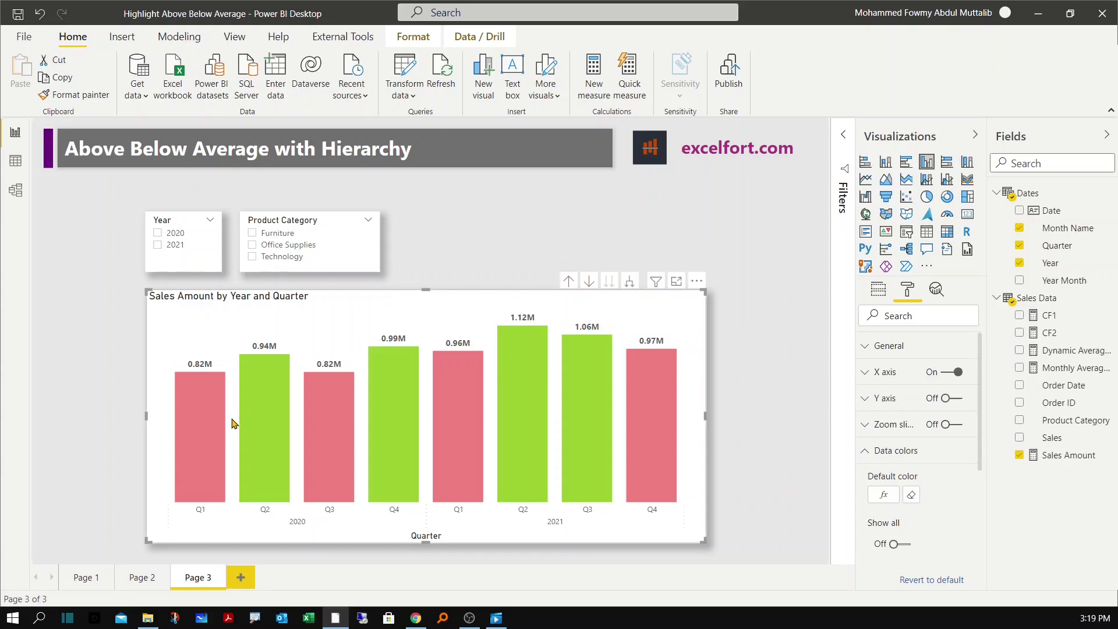
left_click(630, 282)
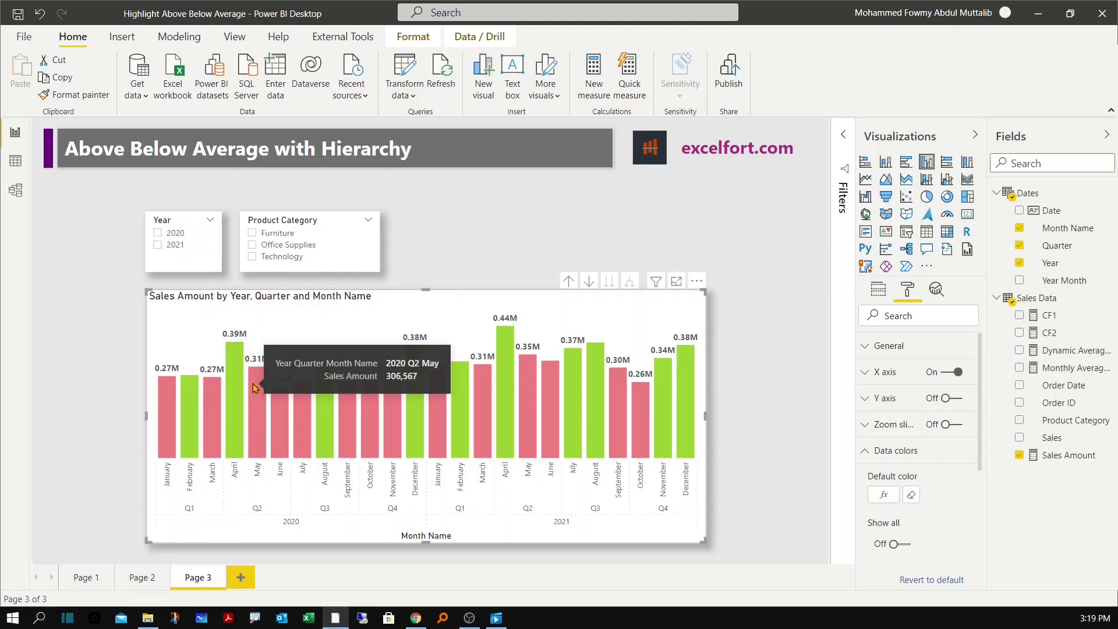
Step: Change the visual to a line and stacked column chart and add Dynamic Average Sales as its line values
left_click(927, 180)
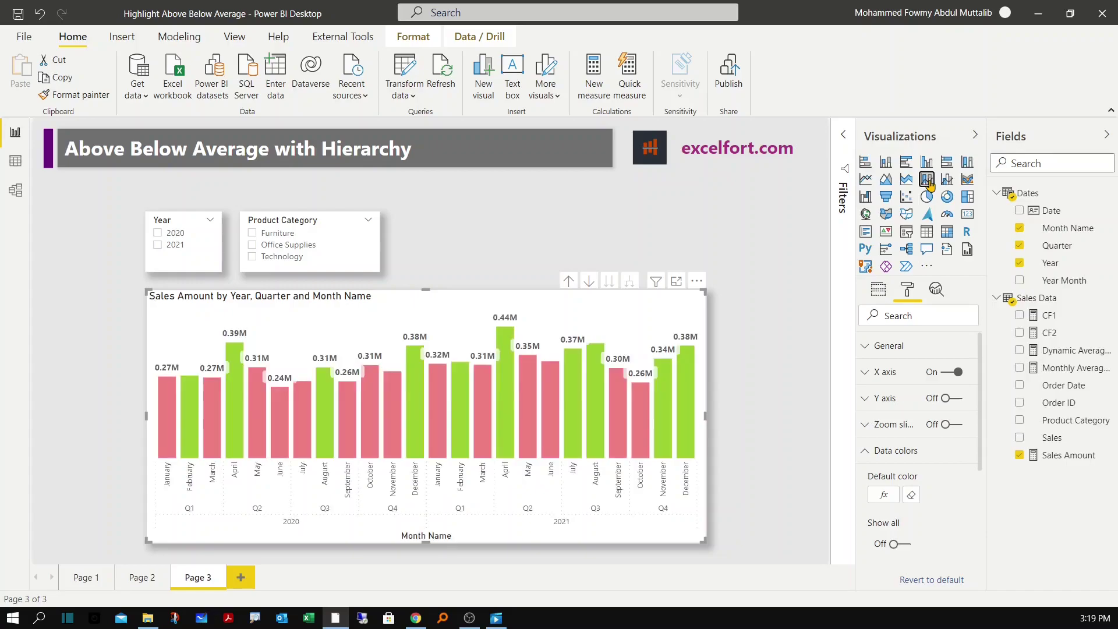
left_click(878, 294)
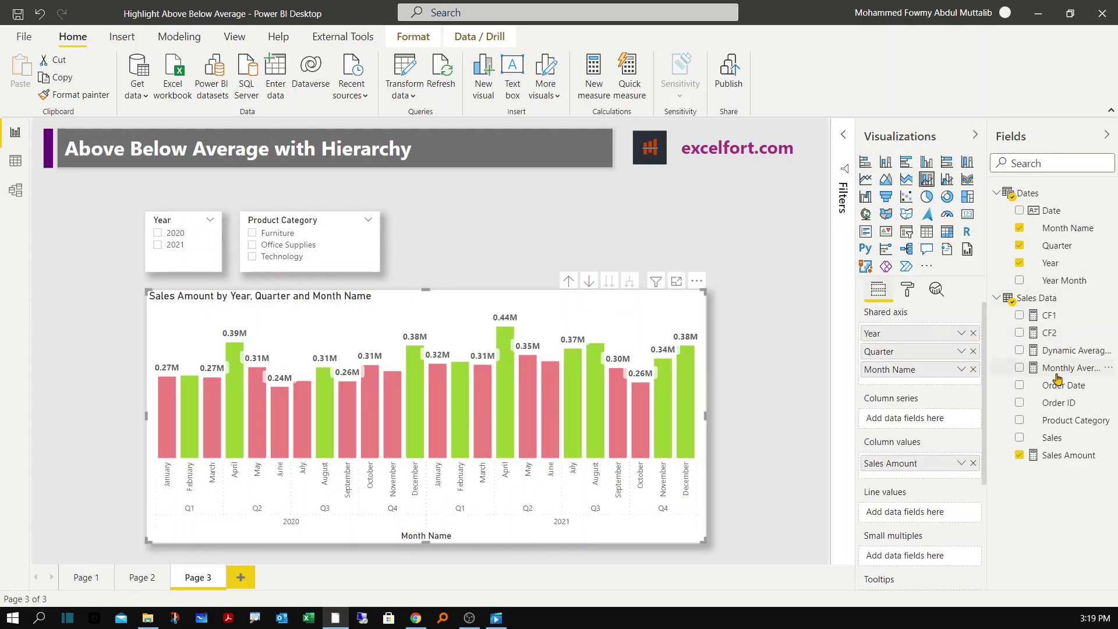
left_click_drag(1075, 357, 923, 517)
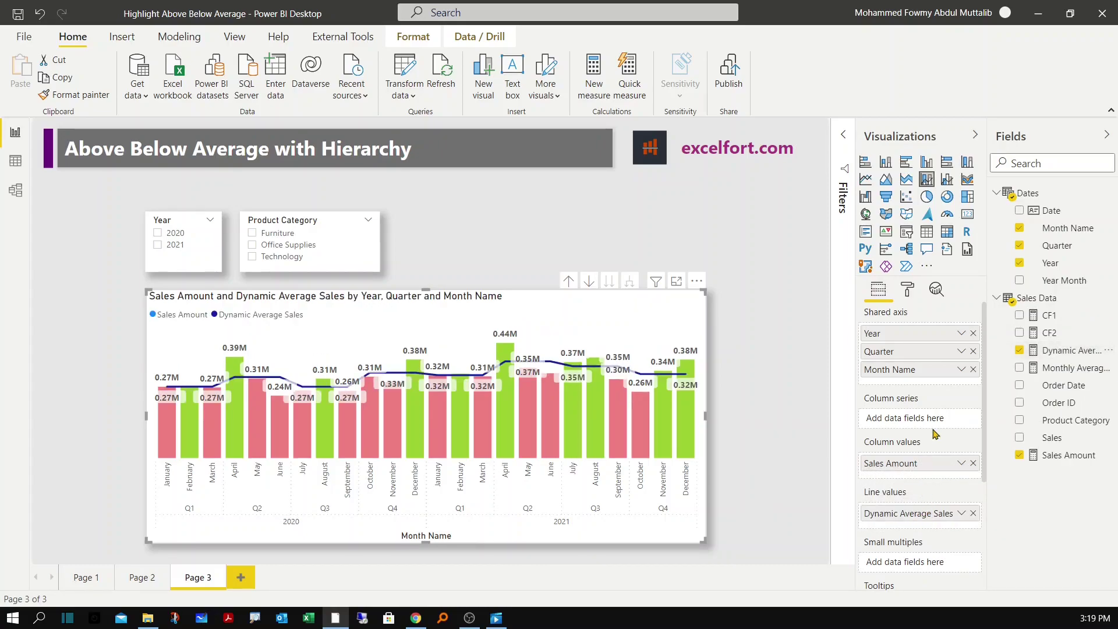
Step: Set the display units of the chart's data labels to Thousands
left_click(910, 294)
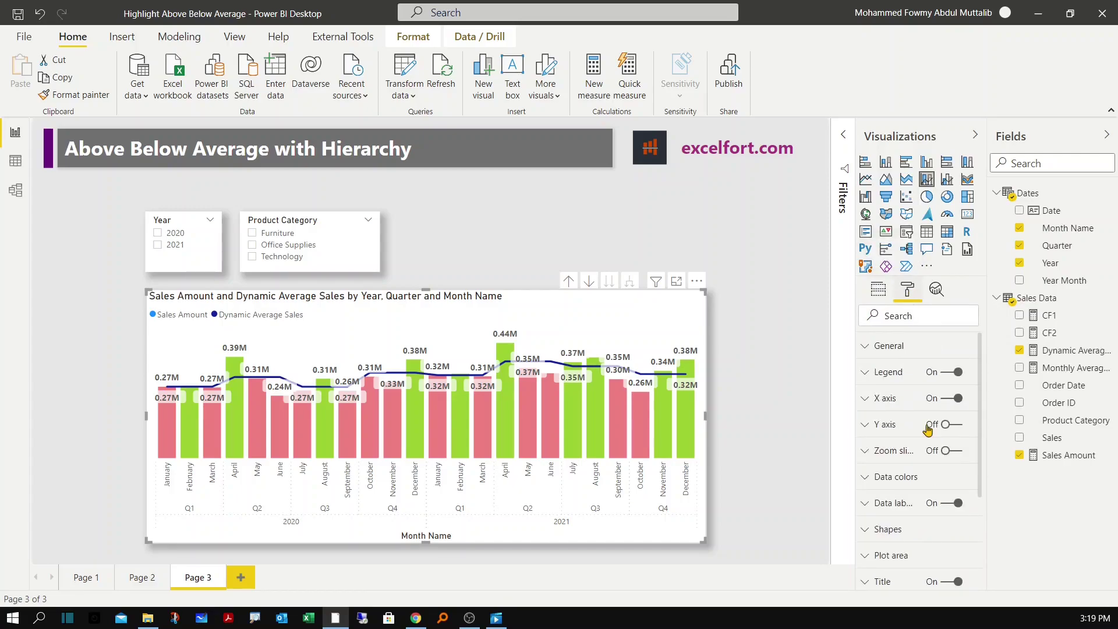
scroll(931, 448, "down", 3)
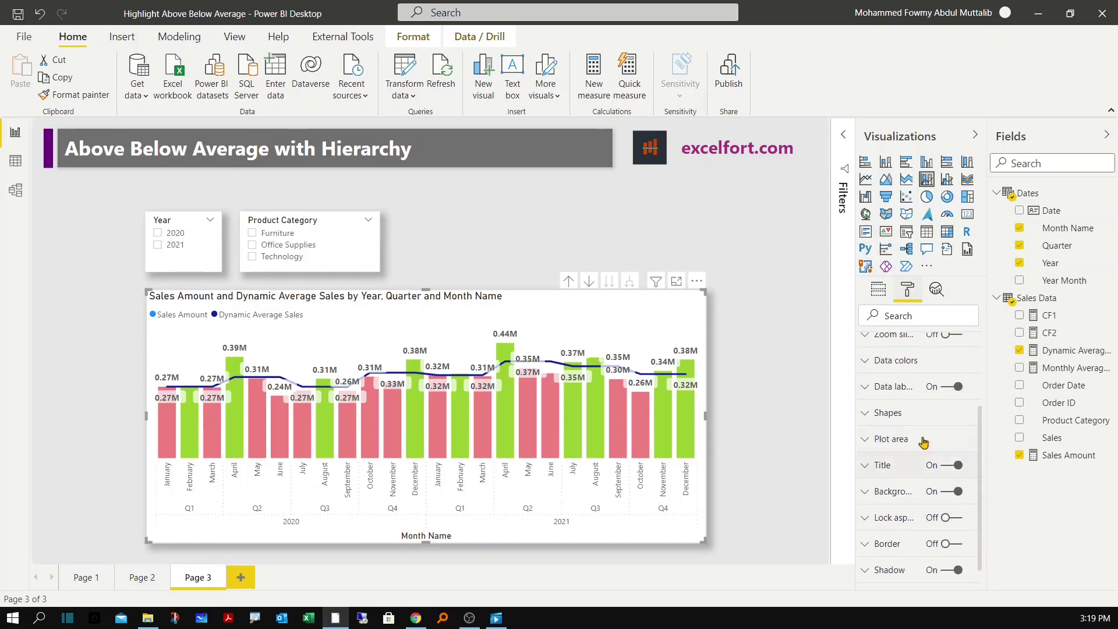
left_click(902, 388)
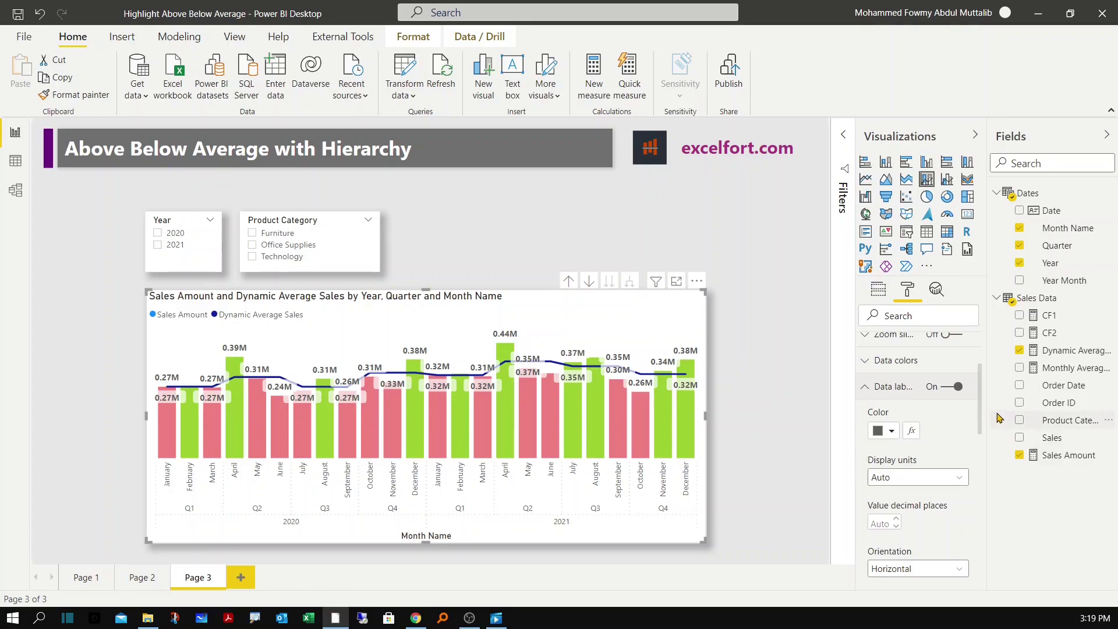
scroll(937, 431, "down", 2)
left_click(922, 380)
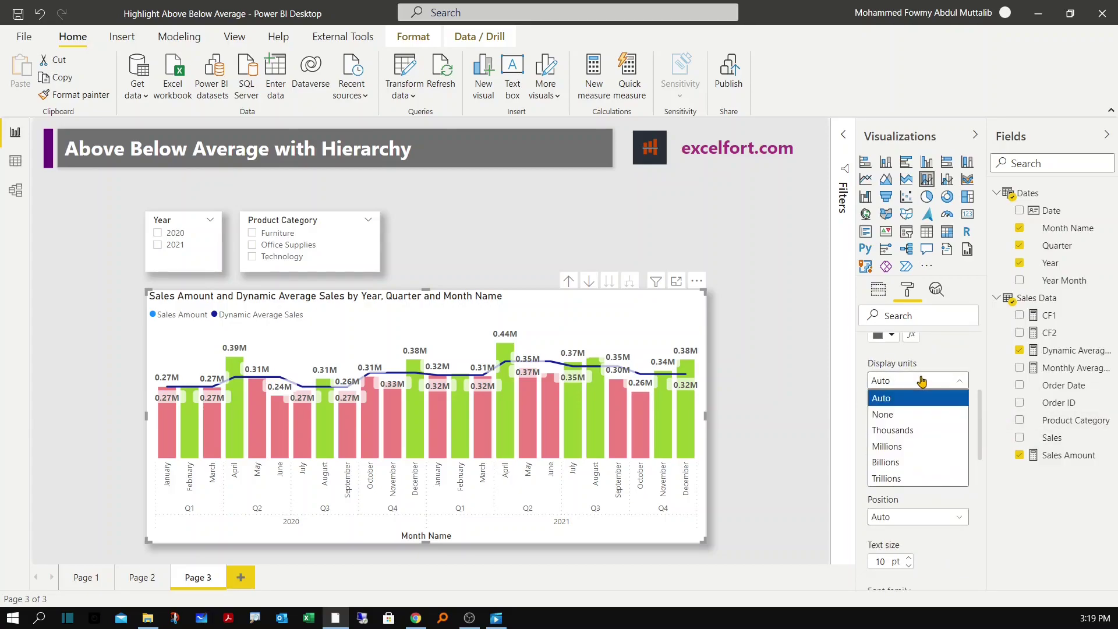
left_click(909, 430)
Step: Turn on series customization for the data labels and hide the labels of Dynamic Average Sales
scroll(986, 406, "up", 1)
left_click_drag(986, 406, 978, 508)
left_click(916, 460)
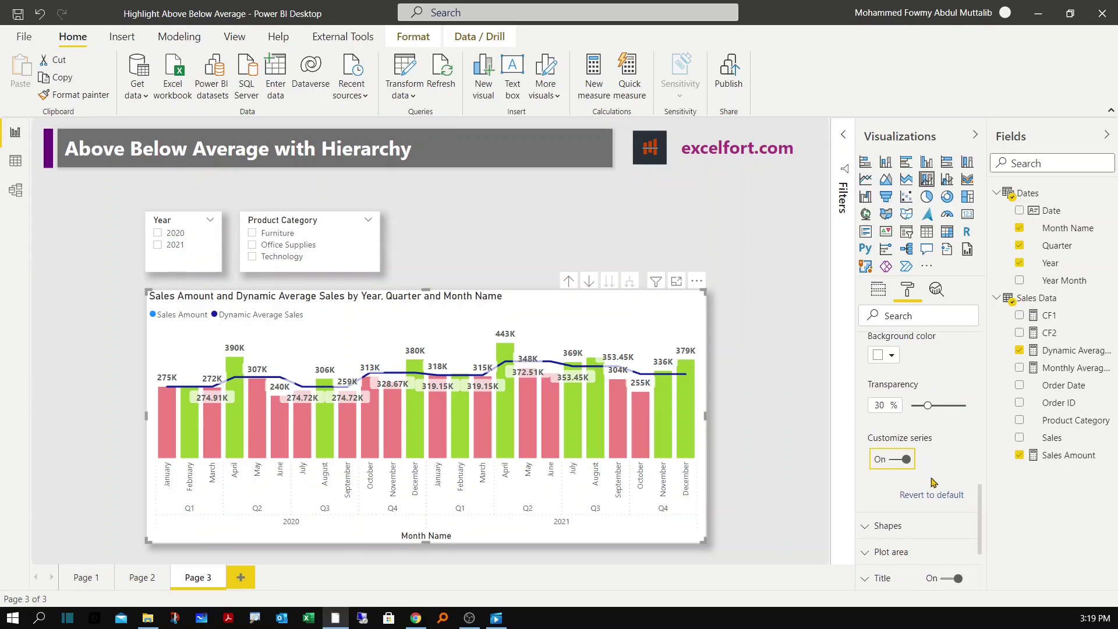
left_click(936, 495)
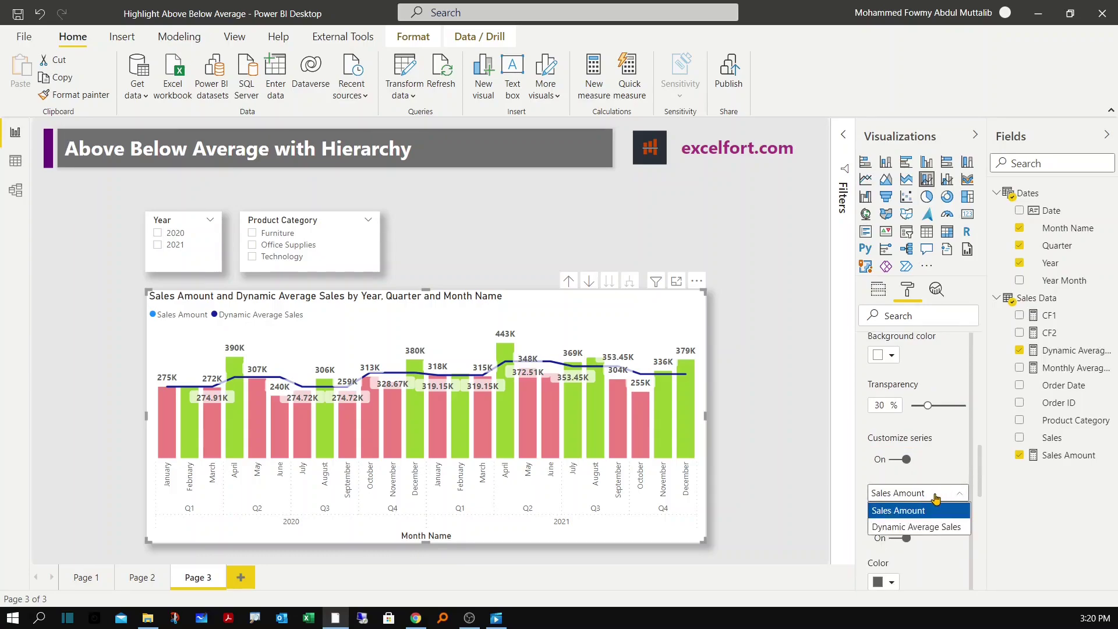
left_click(919, 527)
left_click(892, 537)
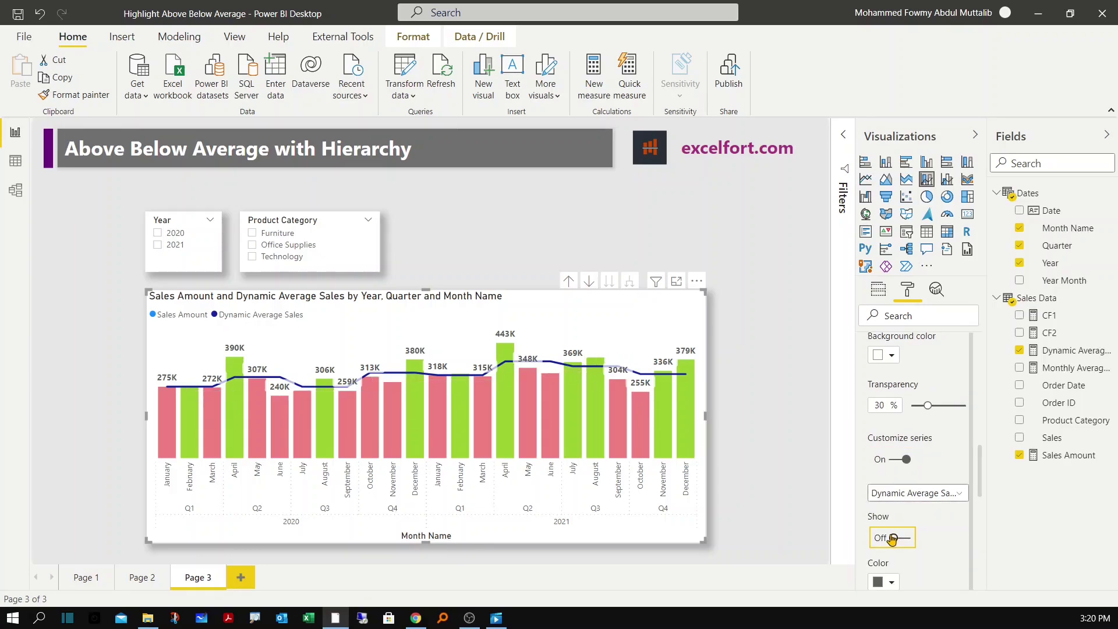
Step: Set the average line's stroke width to 2 and make the line stepped
scroll(947, 522, "up", 10)
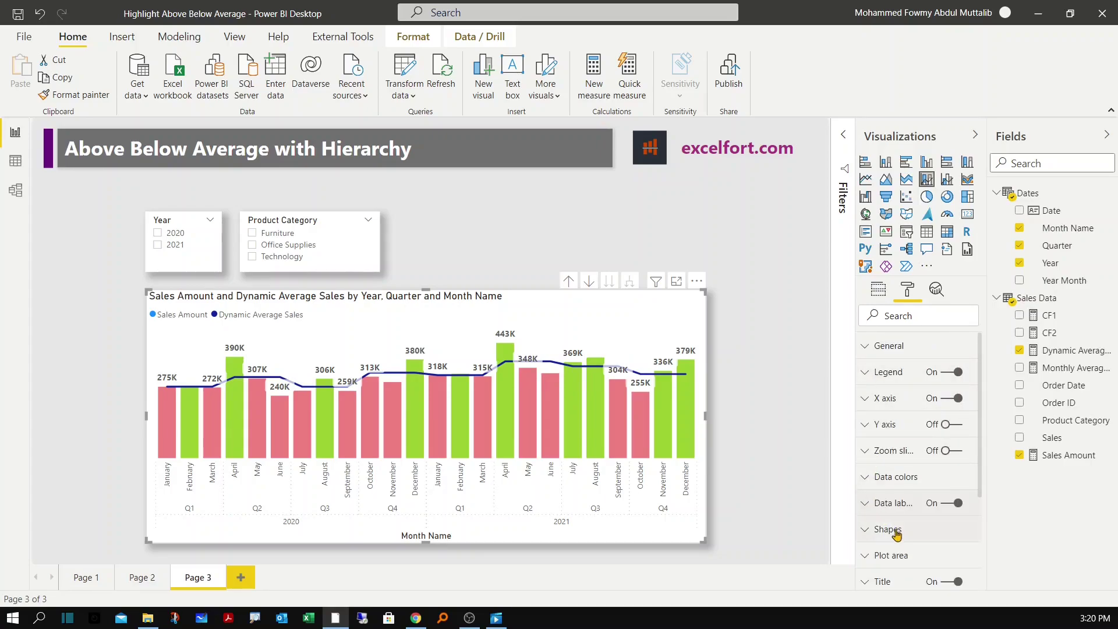
scroll(900, 432, "down", 5)
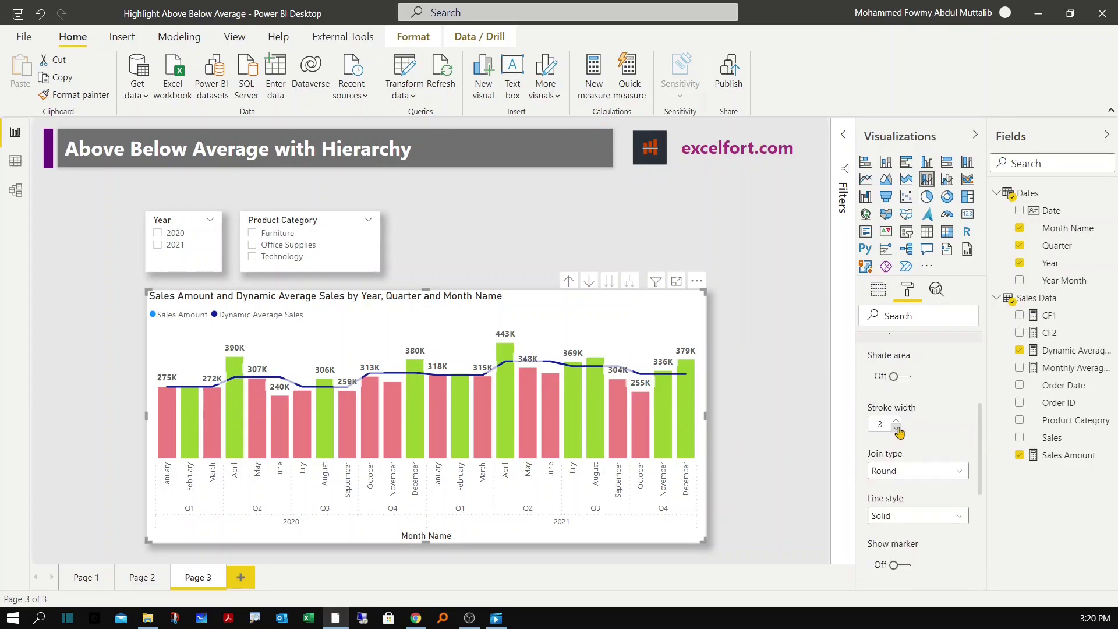
left_click(897, 429)
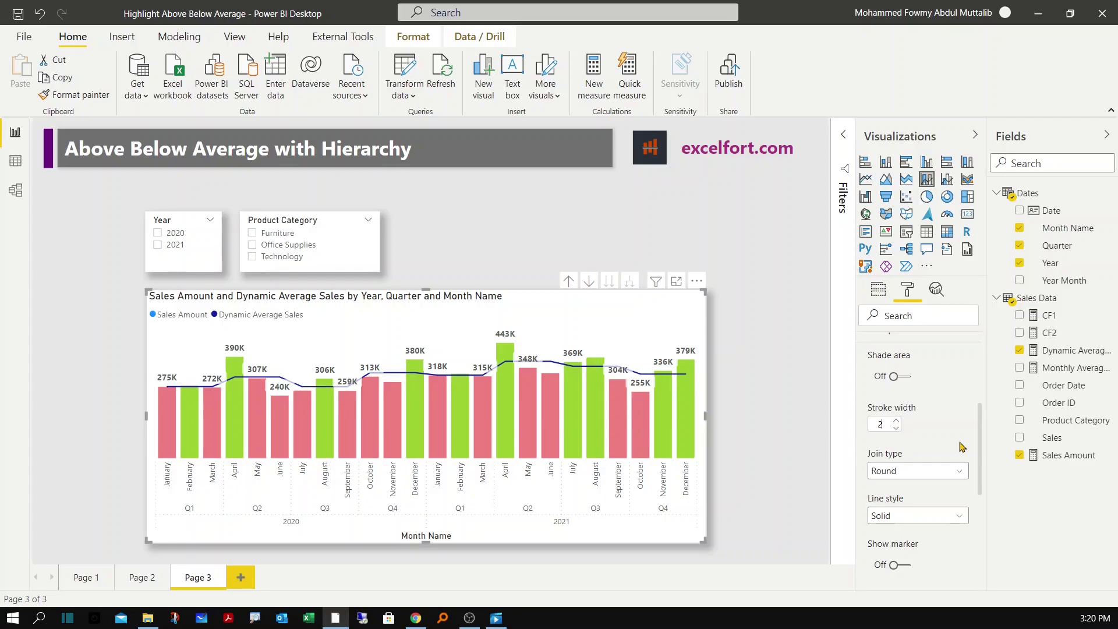
scroll(931, 455, "down", 2)
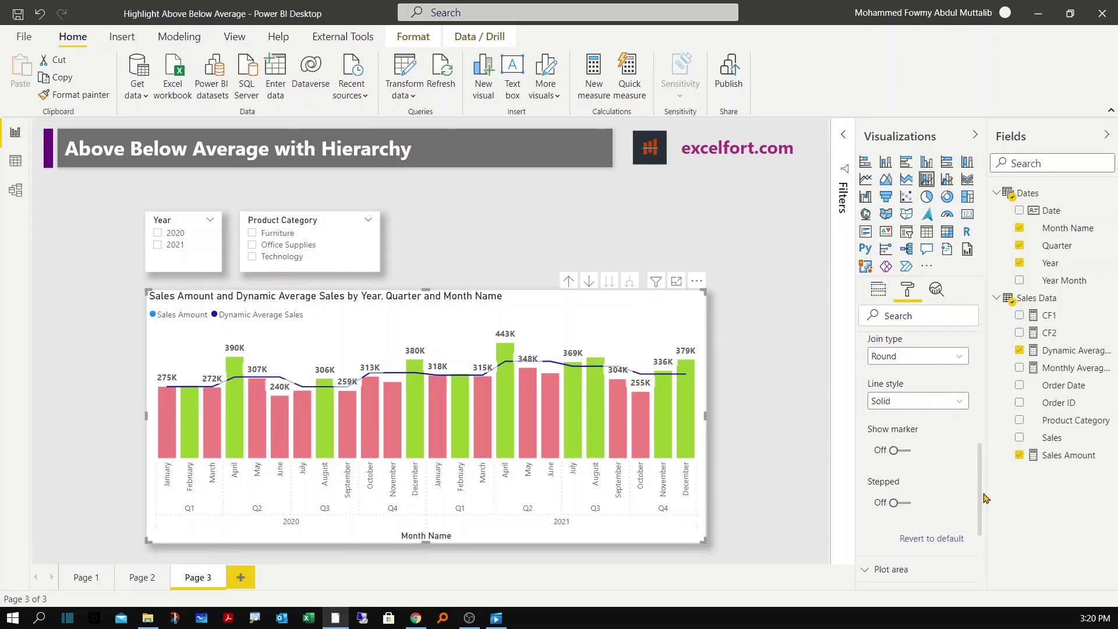
left_click(905, 491)
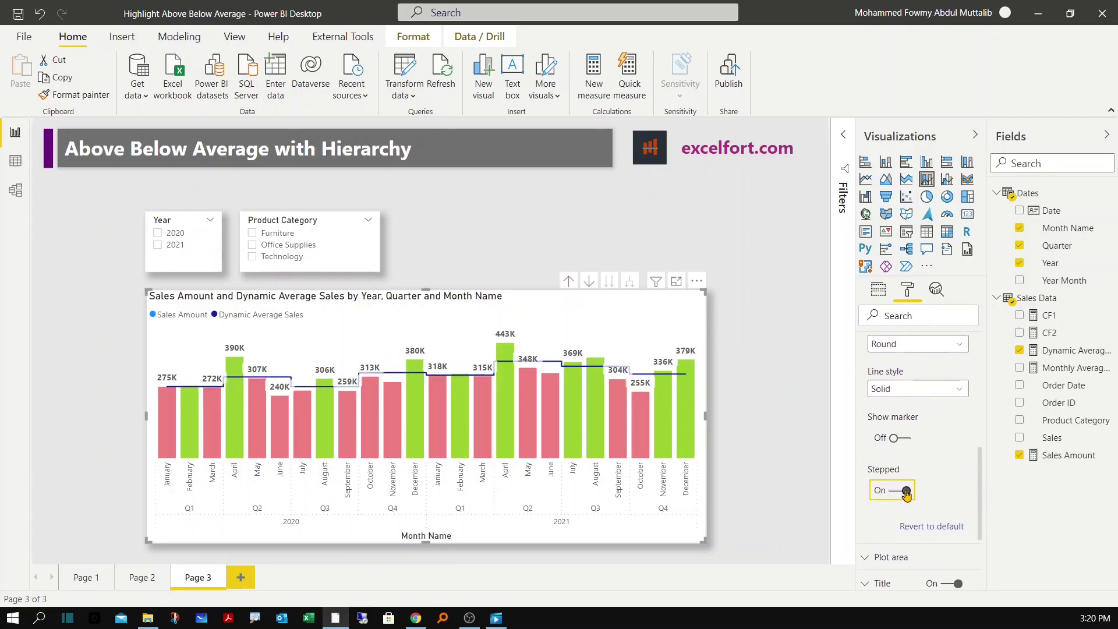
Step: Change the data color of the Dynamic Average Sales line to dark gray
scroll(906, 494, "up", 5)
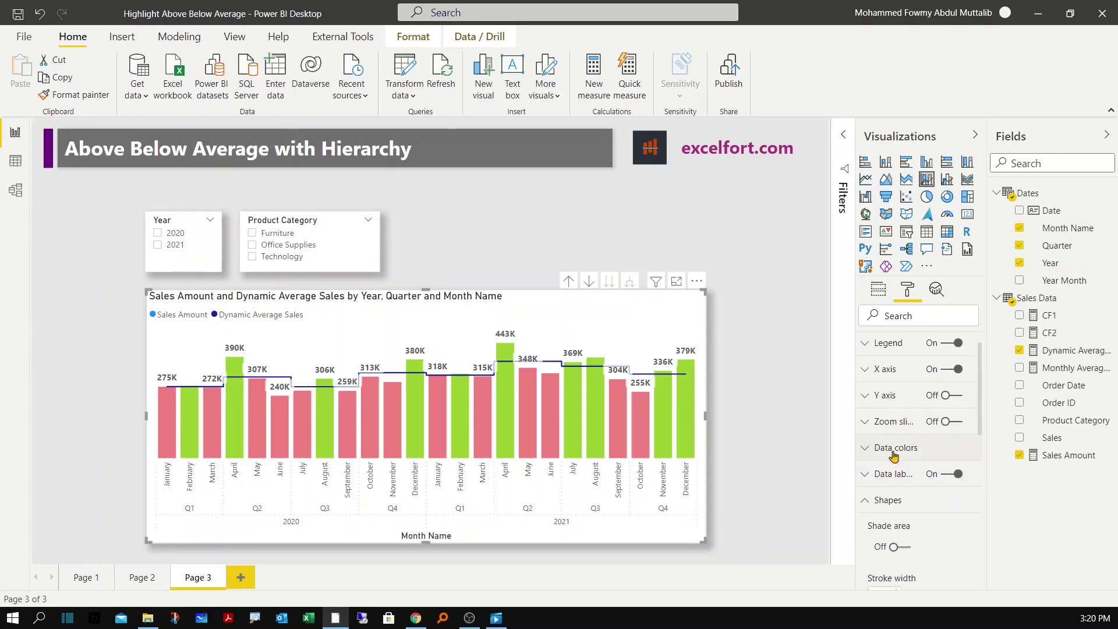
left_click(894, 449)
left_click(890, 494)
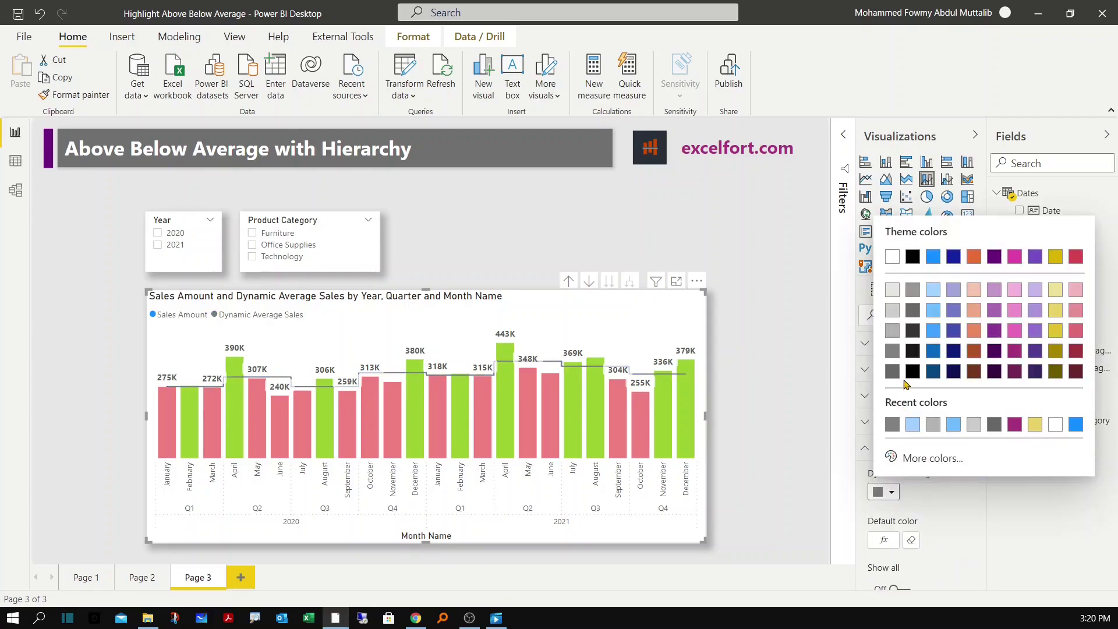
left_click(892, 370)
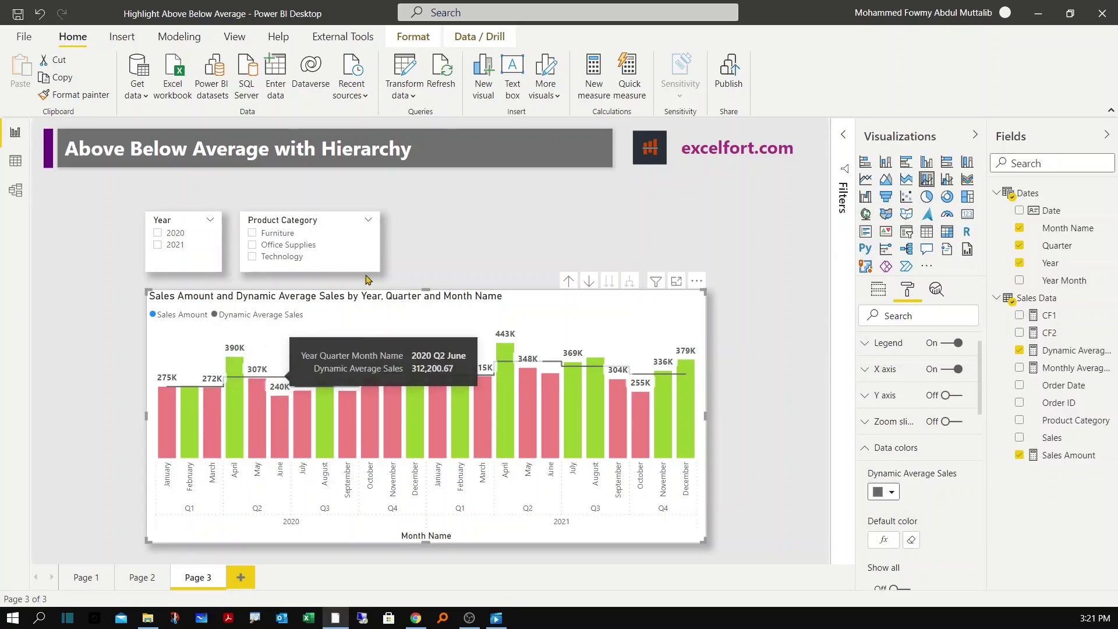
Step: Drill the combo chart up to quarter level and examine the columns against the stepped average line
left_click(568, 281)
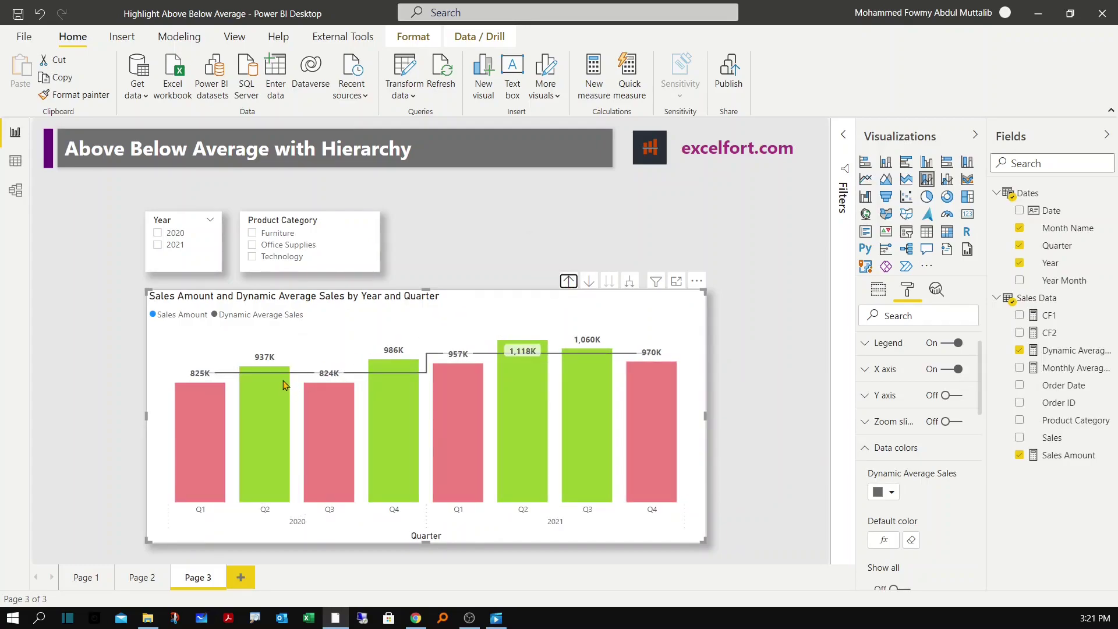
mouse_move(309, 373)
mouse_move(338, 400)
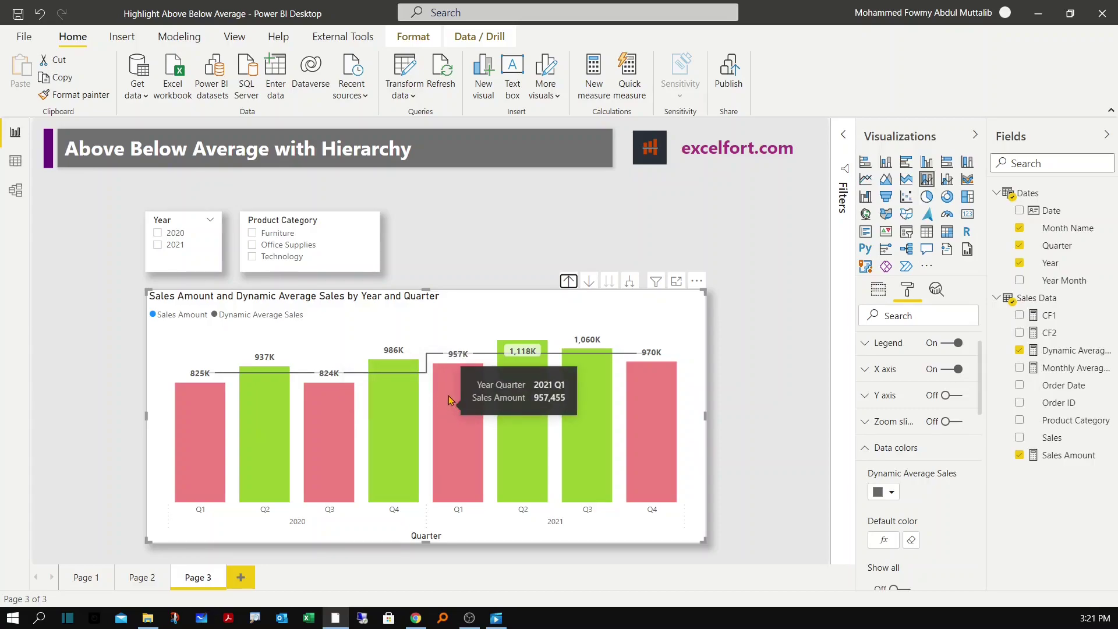